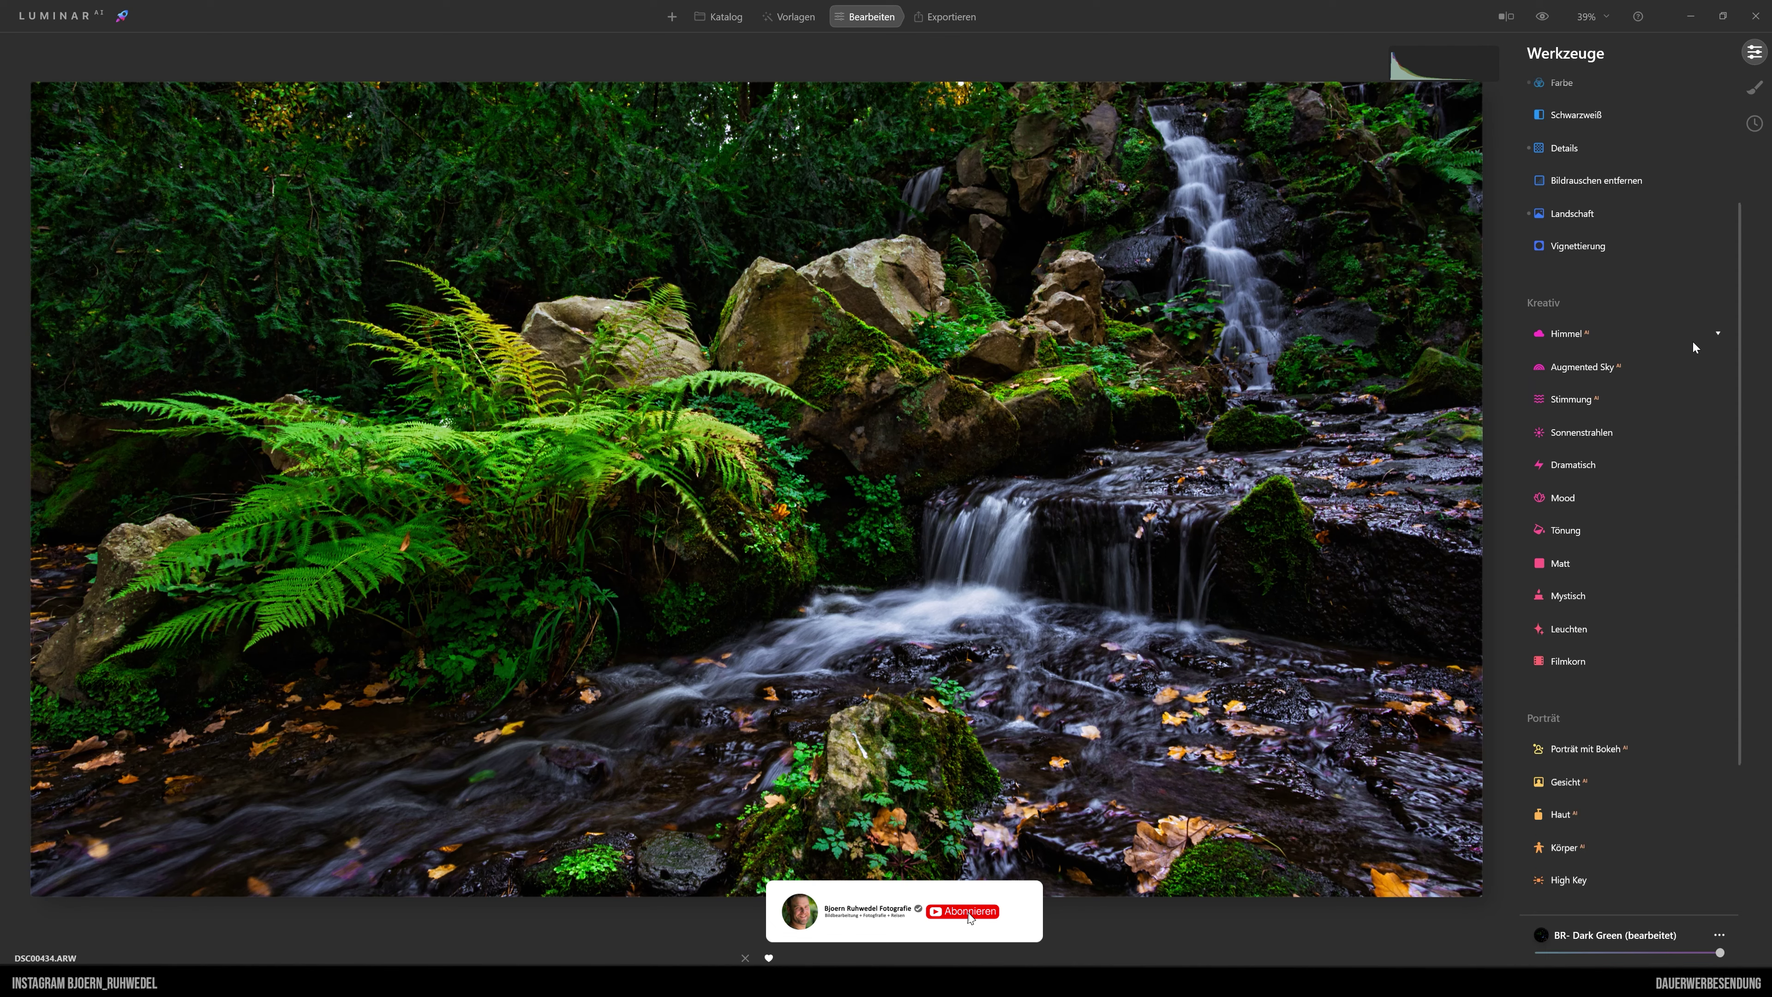
# - Scroll the tool list down to the Professional tools, showing Abwedeln & Nachbelichten
pyautogui.scroll(-5, 1691, 340)
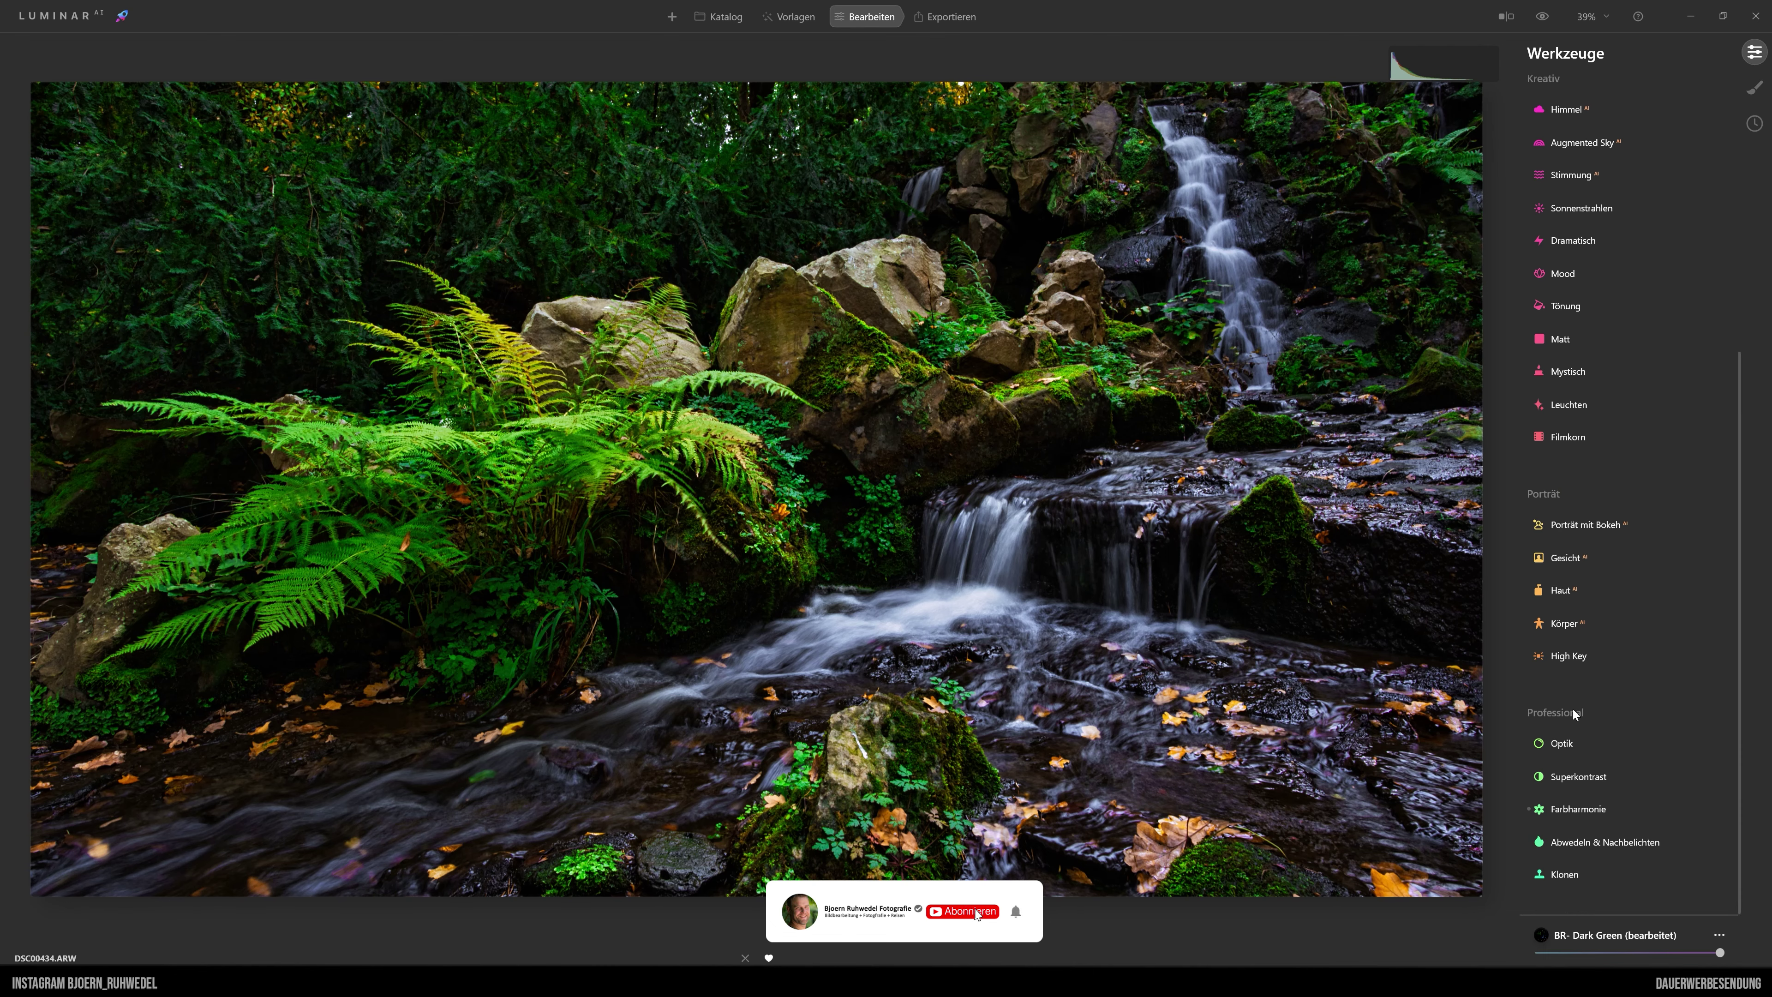
# - Expand Abwedeln & Nachbelichten to show its Aufhellen, Abdunkeln and Radieren options
pyautogui.click(1598, 841)
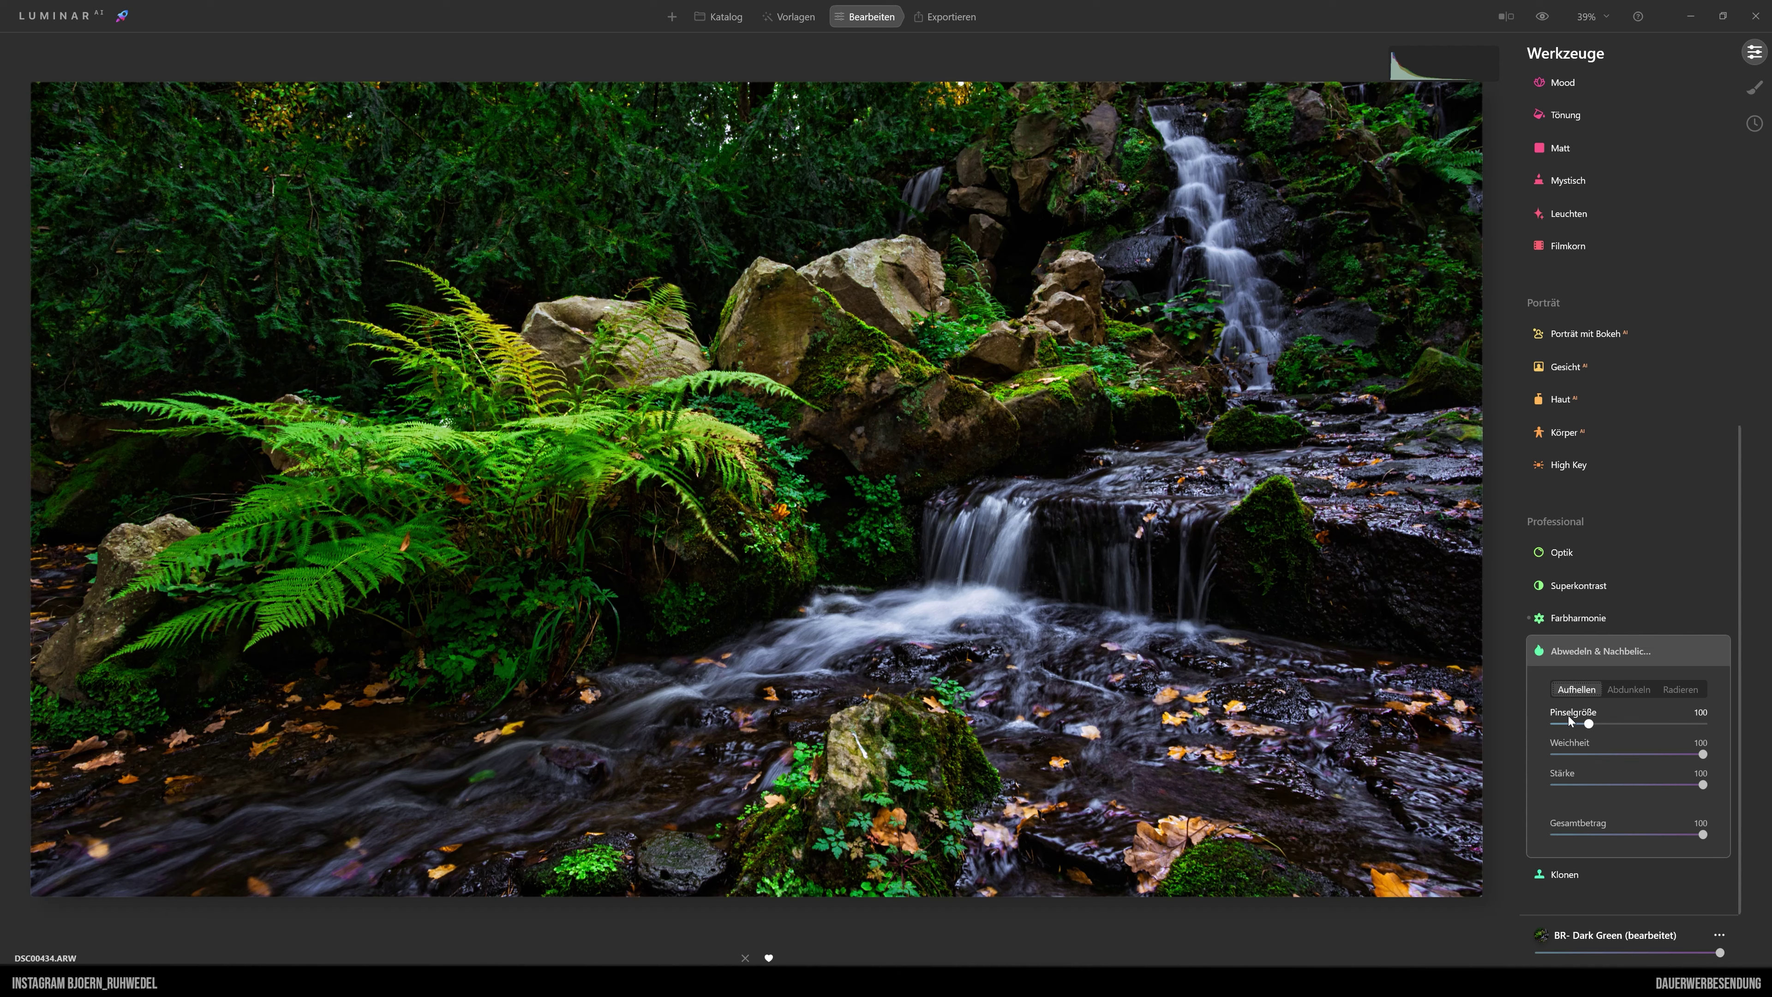
# - Set the Aufhellen Pinselgröße to 51 and paint one stroke over the upper waterfall
pyautogui.click(1589, 724)
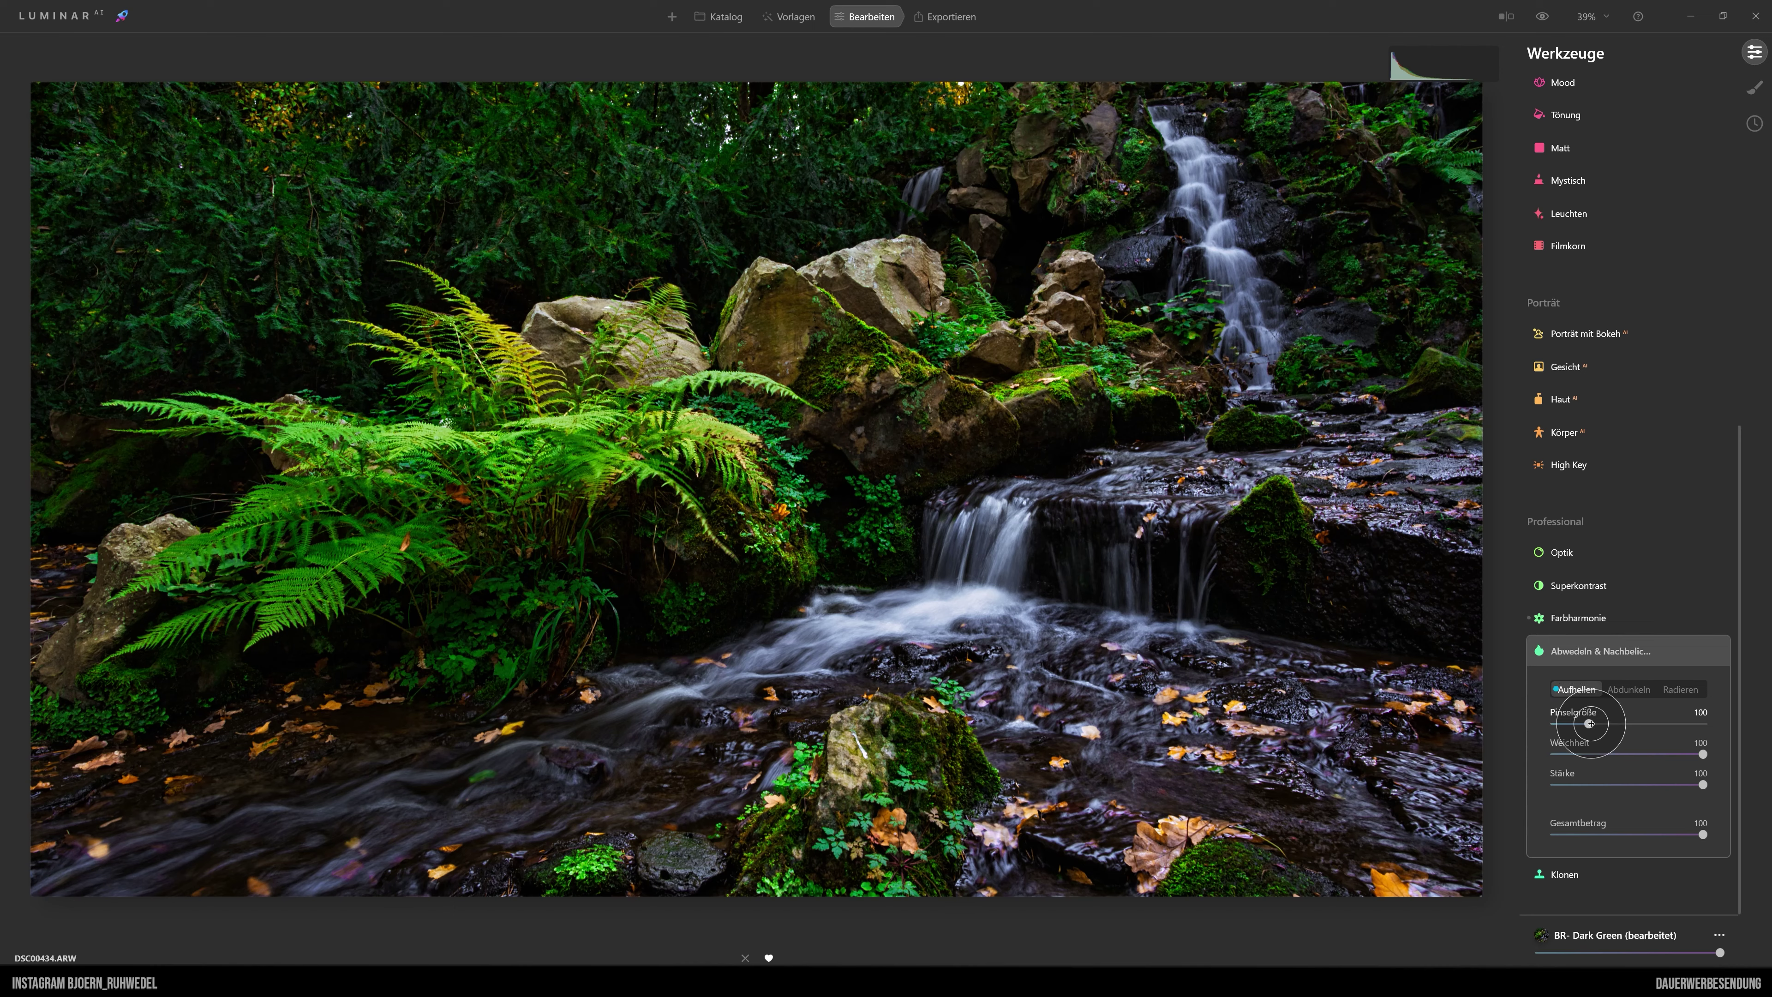
pyautogui.moveTo(1589, 724); pyautogui.dragTo(1568, 723)
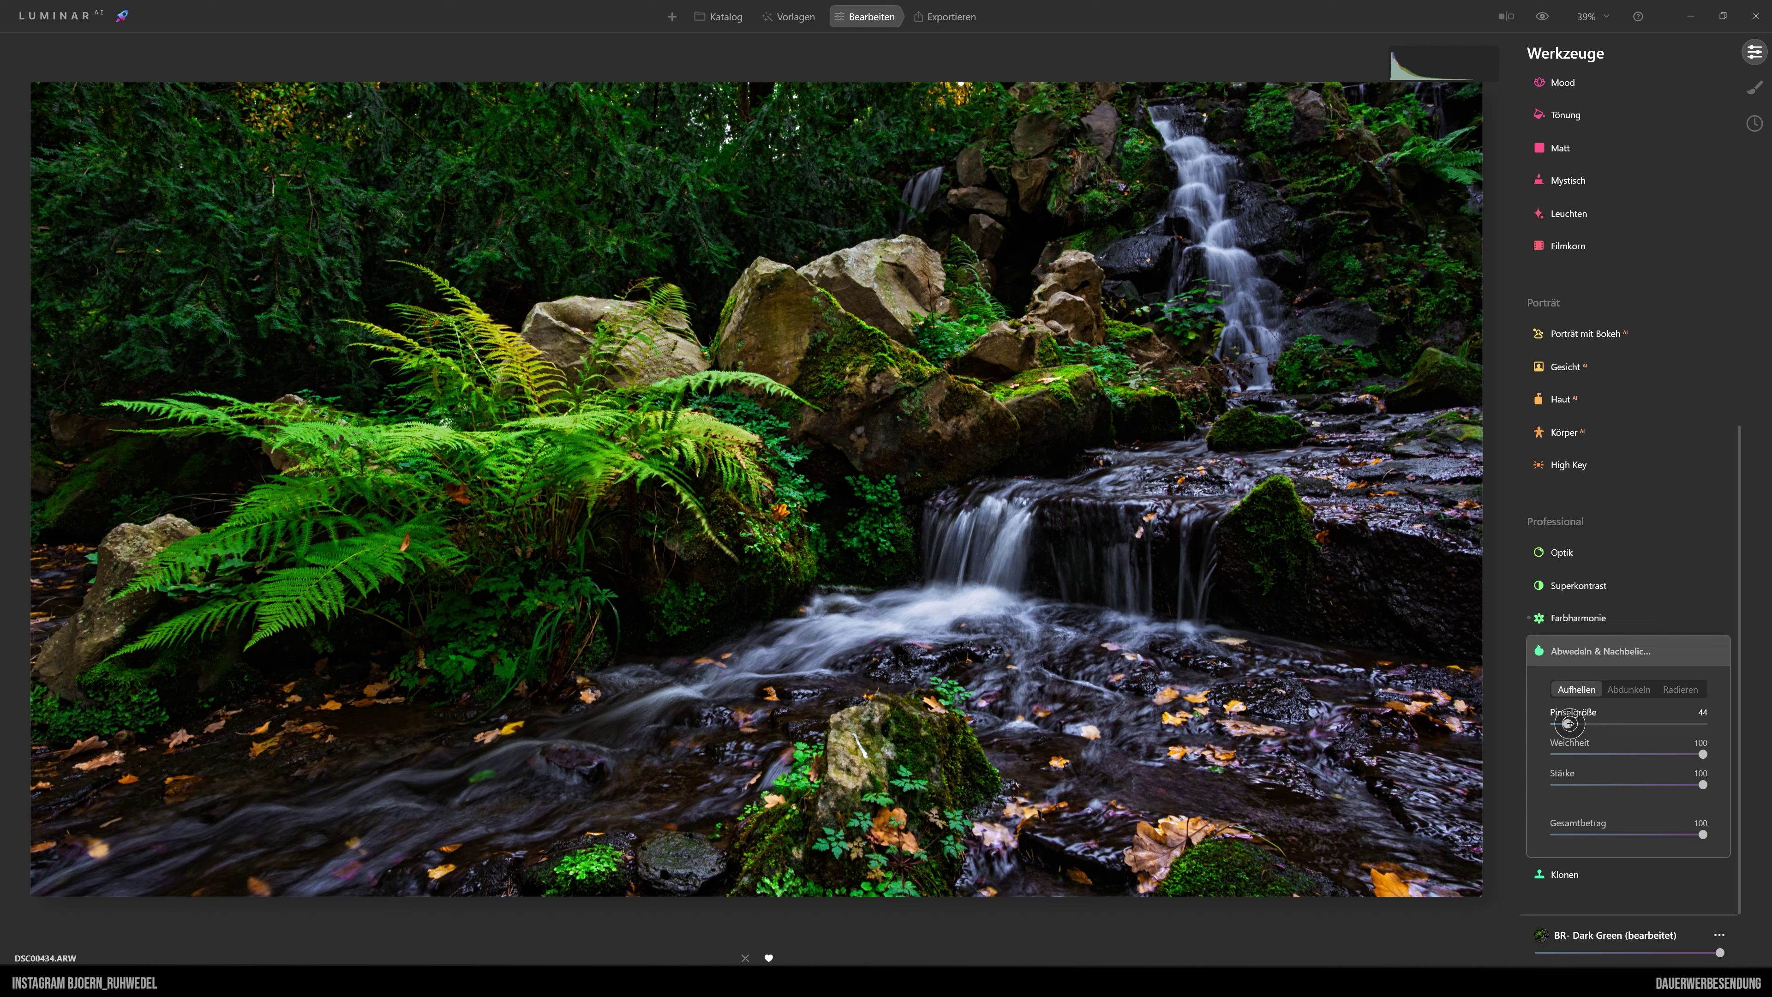
pyautogui.moveTo(1568, 724); pyautogui.dragTo(1567, 723)
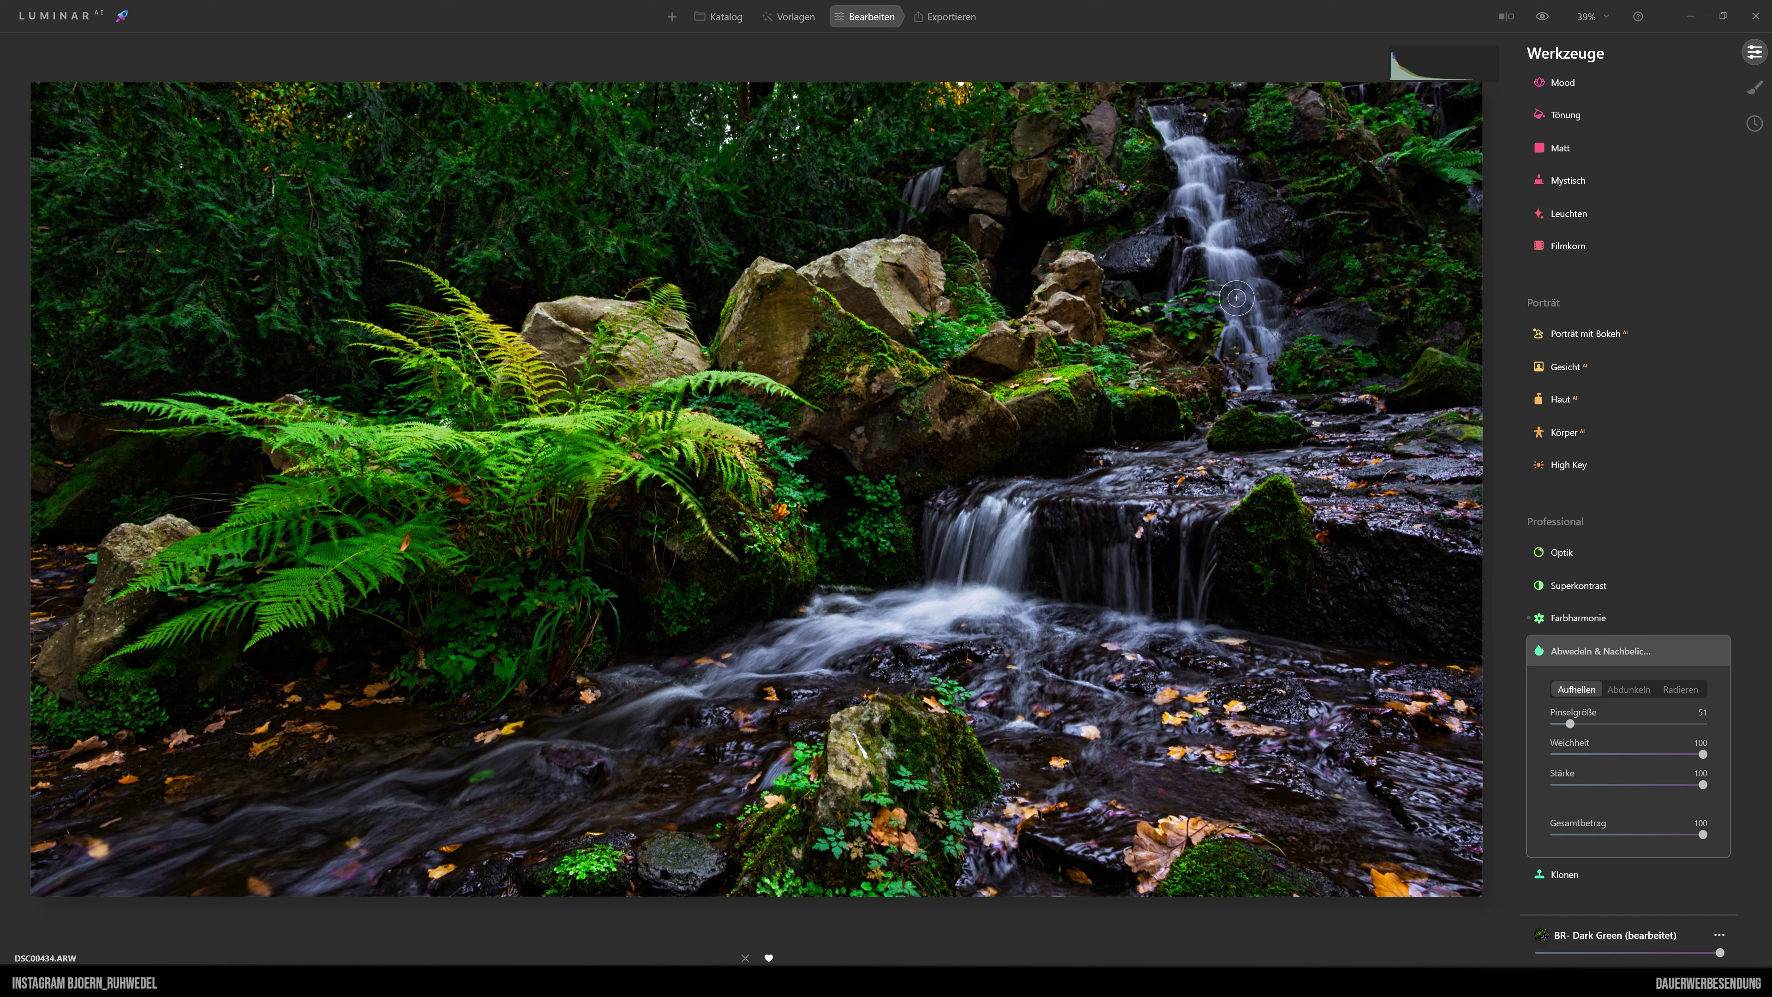
pyautogui.moveTo(1236, 298); pyautogui.dragTo(1268, 379)
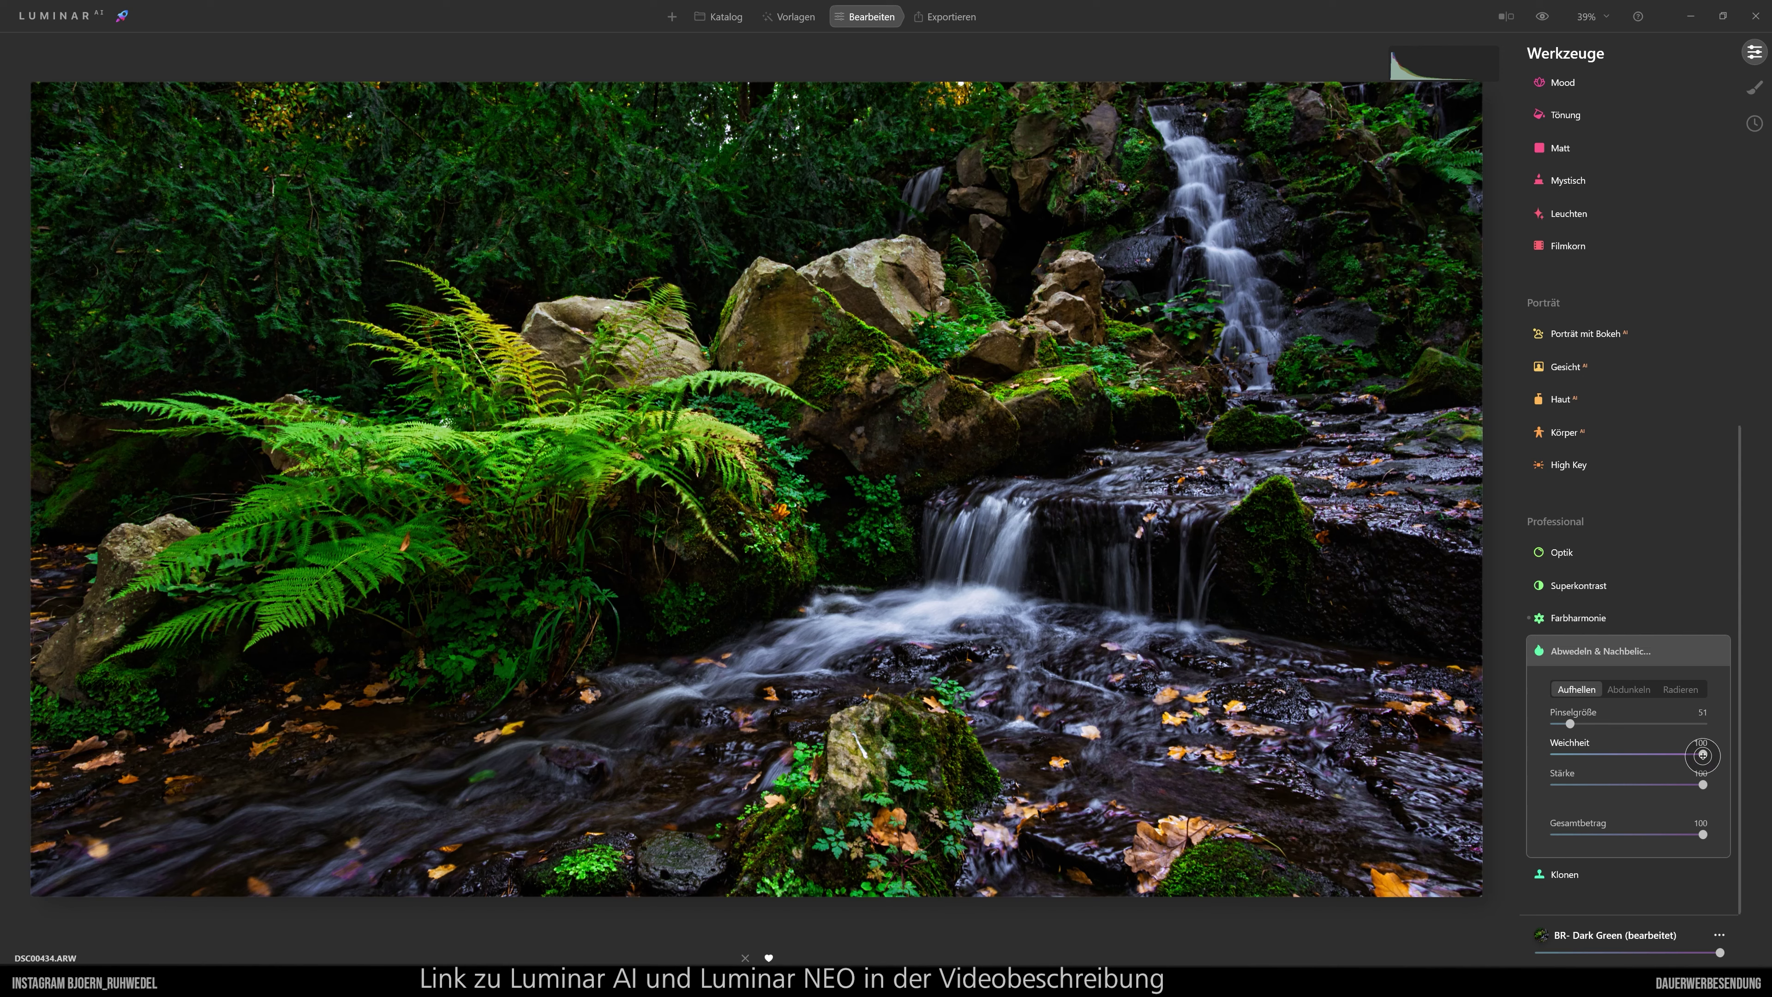
# - Drop Weichheit to 0, then raise it back to 82
pyautogui.moveTo(1703, 754); pyautogui.dragTo(1551, 755)
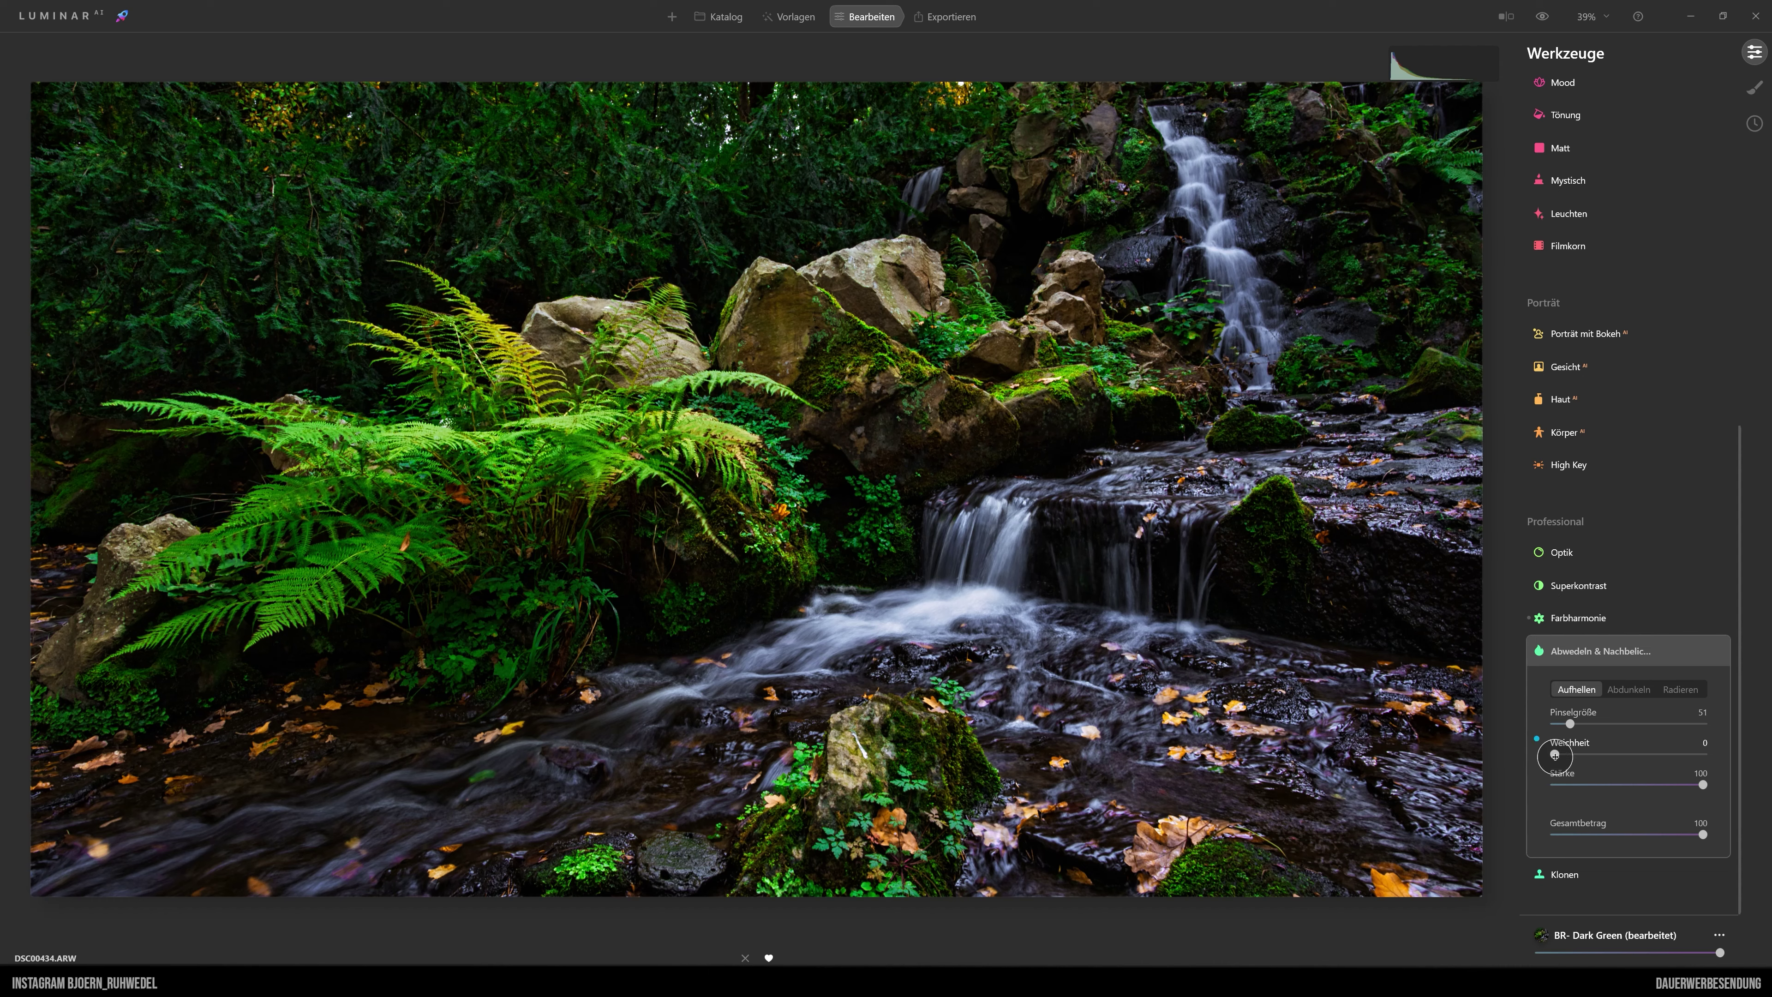
pyautogui.moveTo(1553, 755); pyautogui.dragTo(1677, 759)
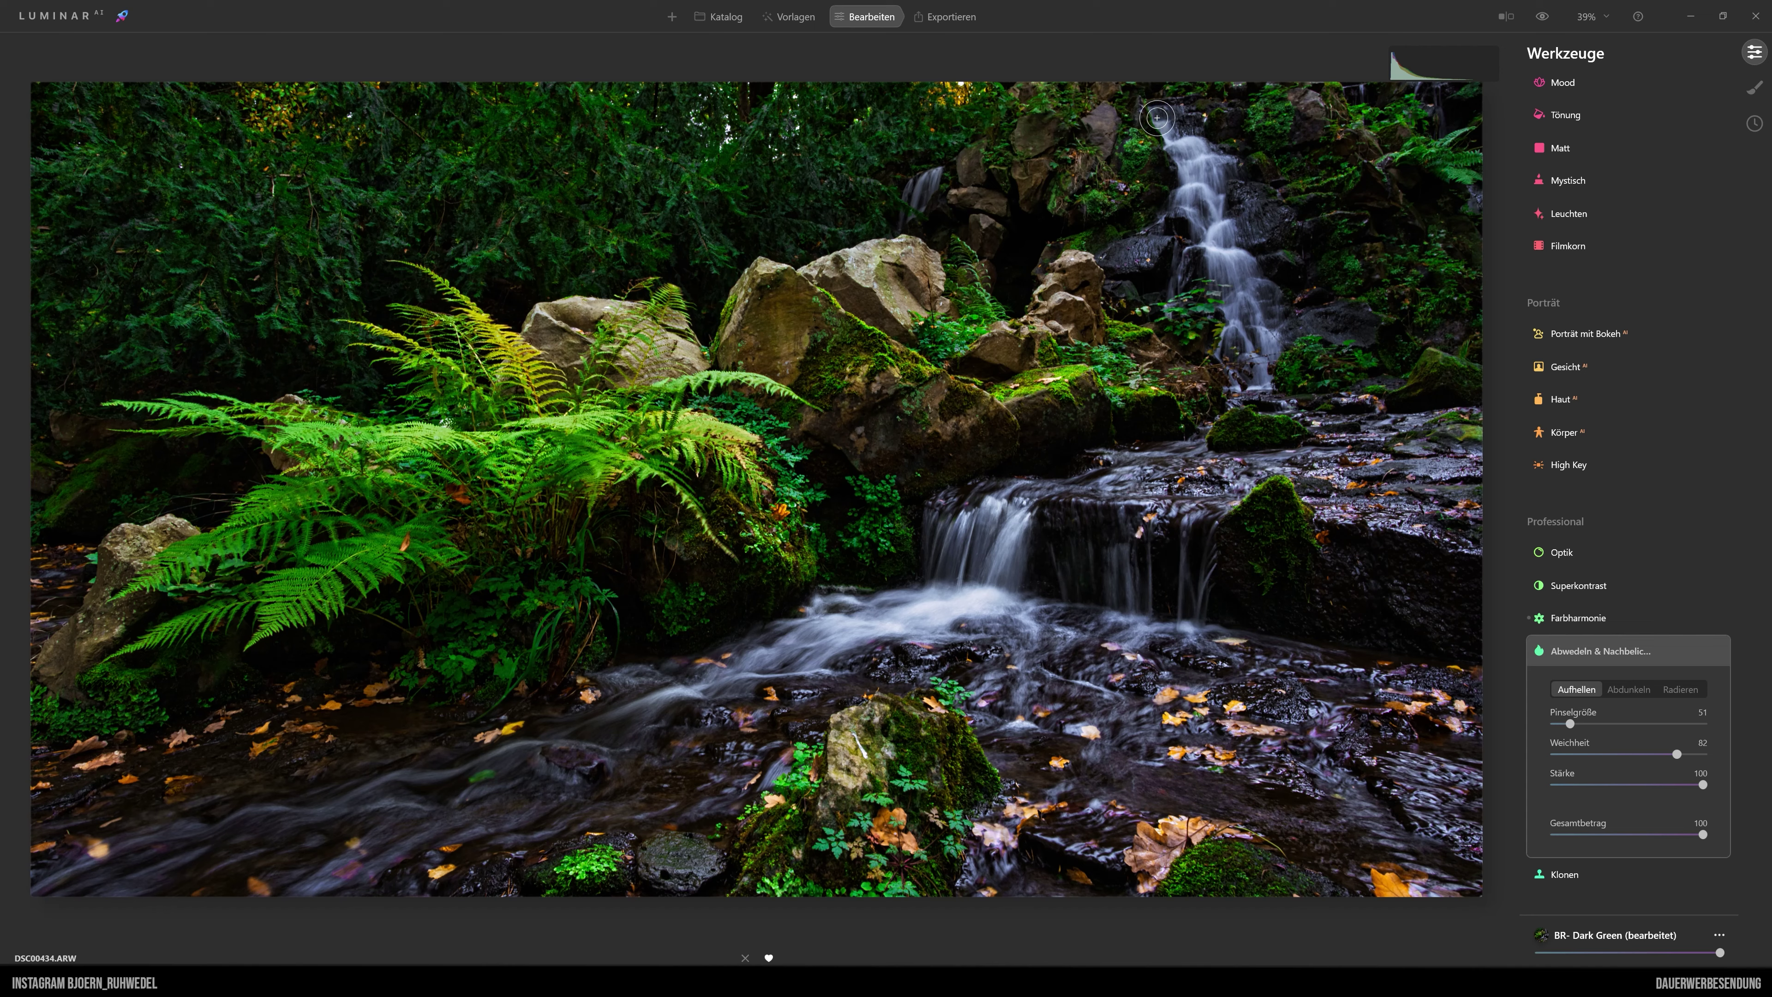
# - Paint an Aufhellen stroke from the top of the waterfall down along the cascade
pyautogui.moveTo(1148, 110)
pyautogui.mouseDown()
pyautogui.moveTo(1199, 187)
pyautogui.moveTo(1224, 286)
pyautogui.moveTo(1221, 242)
pyautogui.moveTo(1243, 385)
pyautogui.mouseUp()
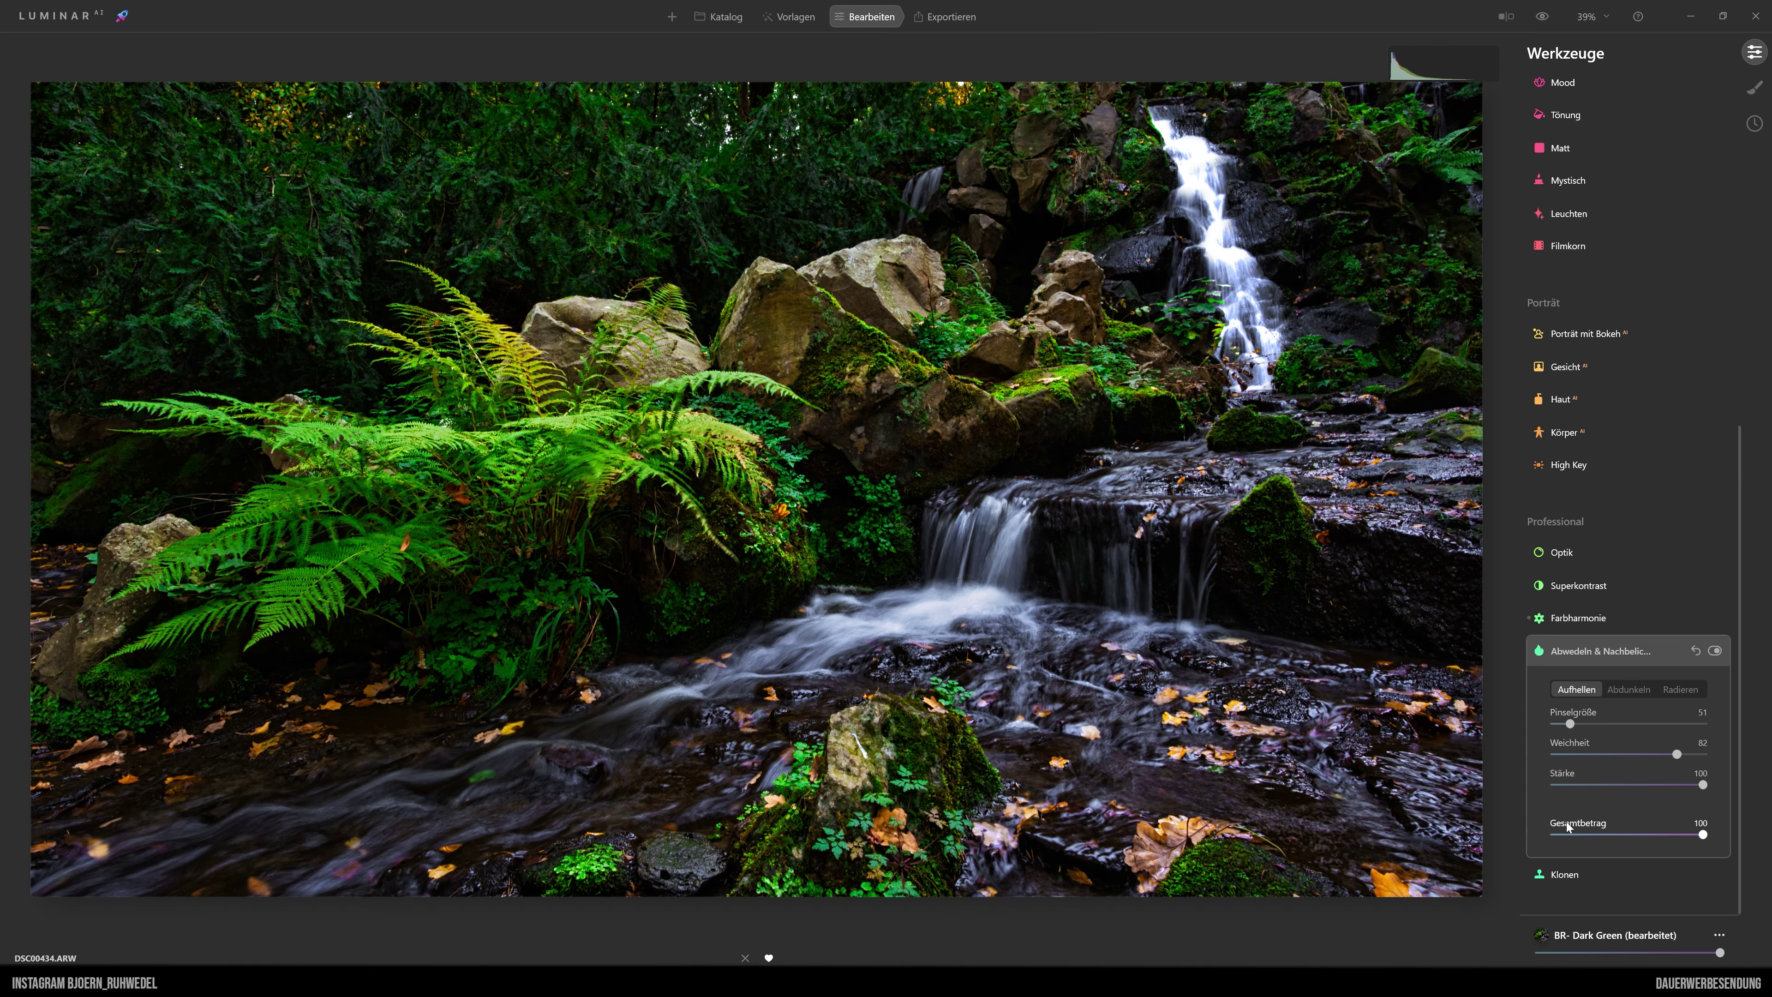
pyautogui.moveTo(1704, 834); pyautogui.dragTo(1592, 836)
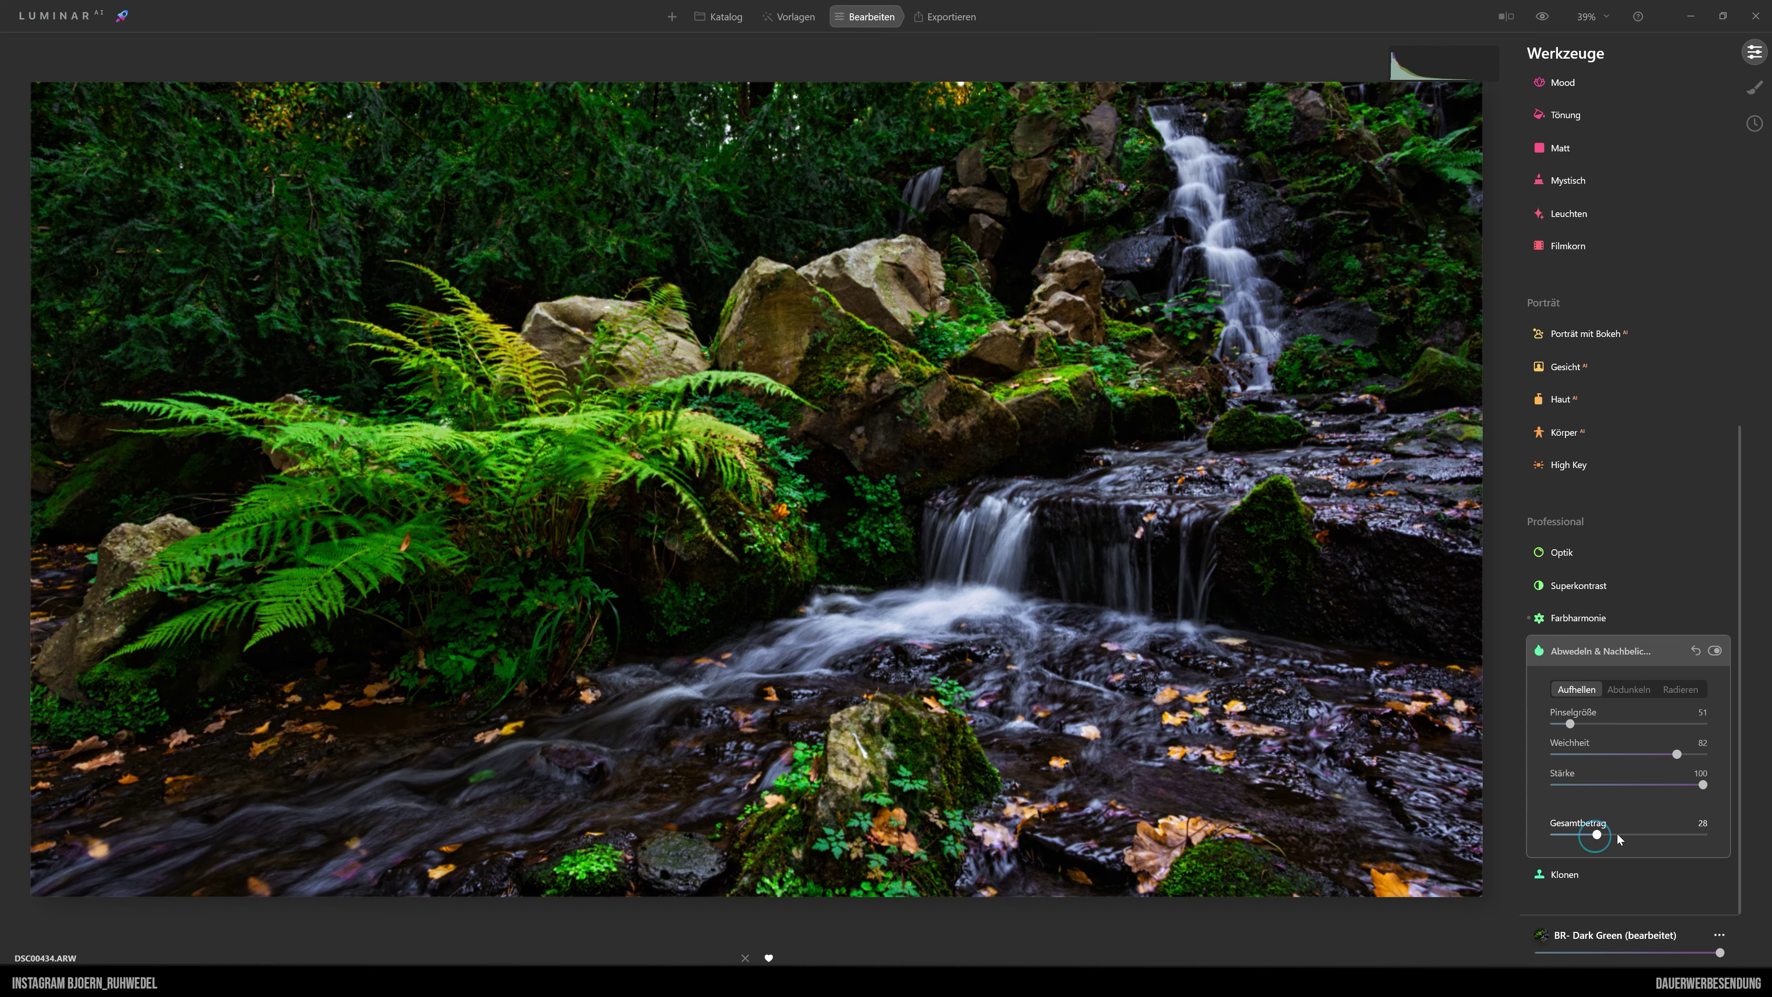
pyautogui.moveTo(1616, 834); pyautogui.dragTo(1716, 837)
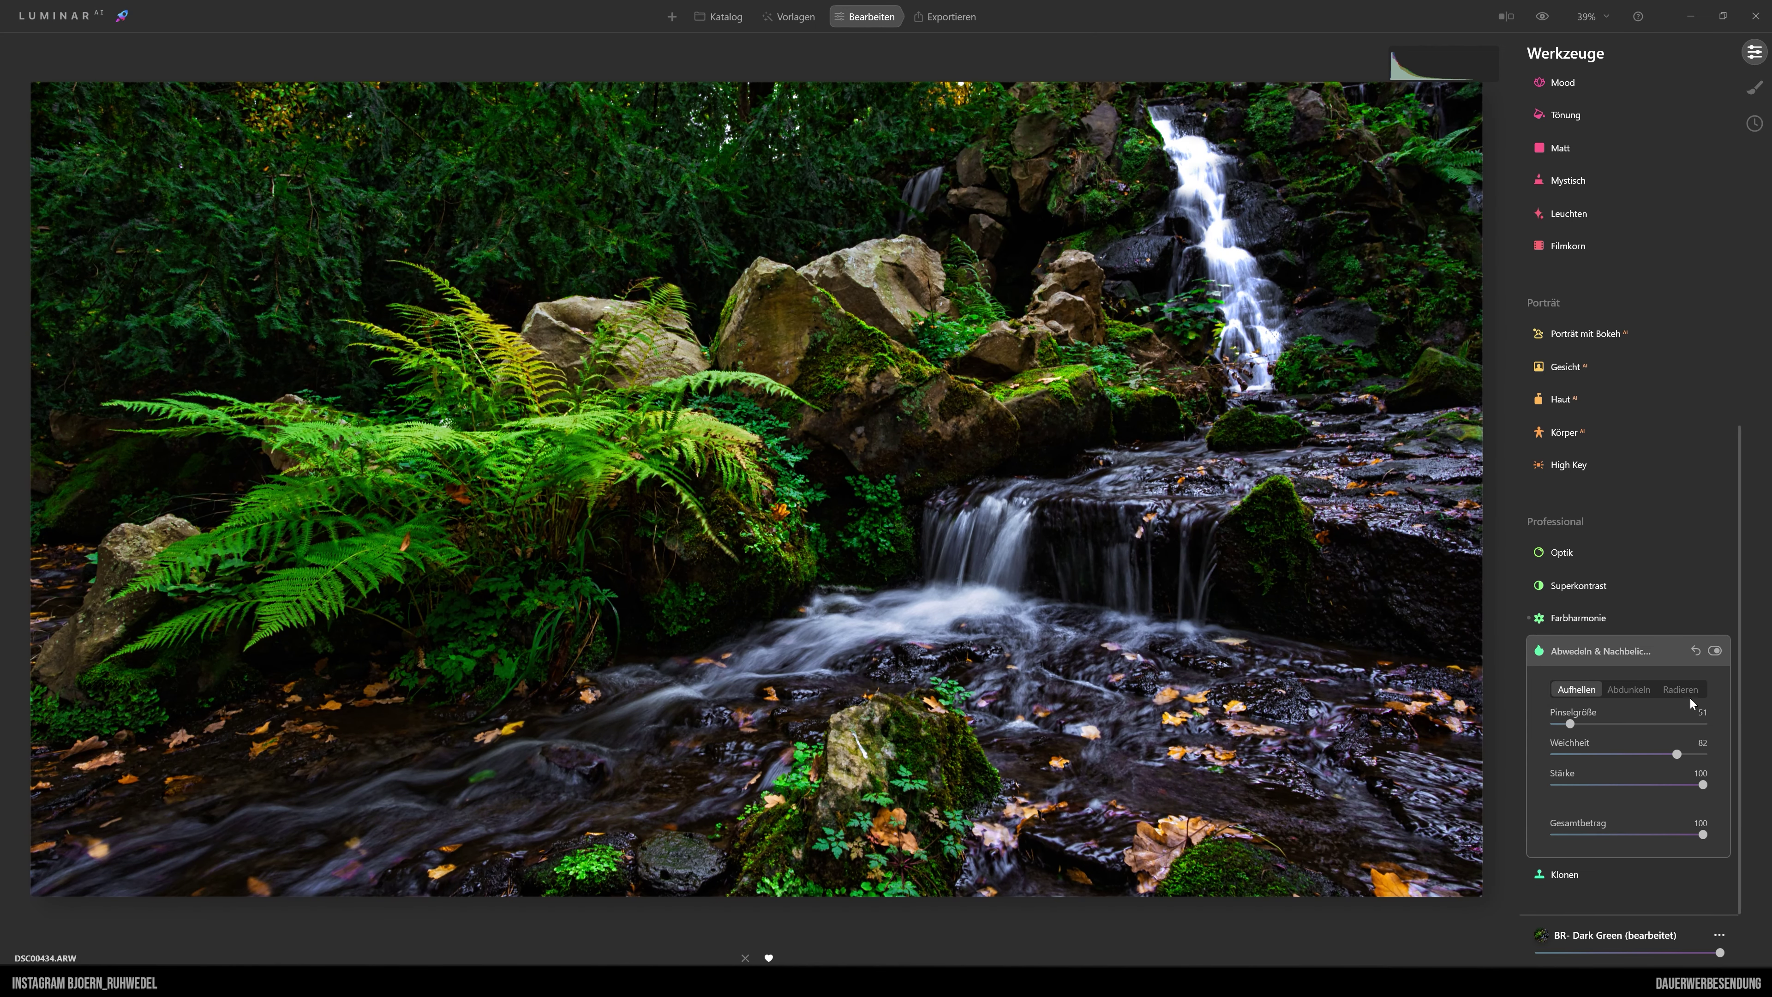
# - Switch to Radieren at Pinselgröße 140 and lower strength, erasing brightening at the waterfall's top
pyautogui.click(1679, 687)
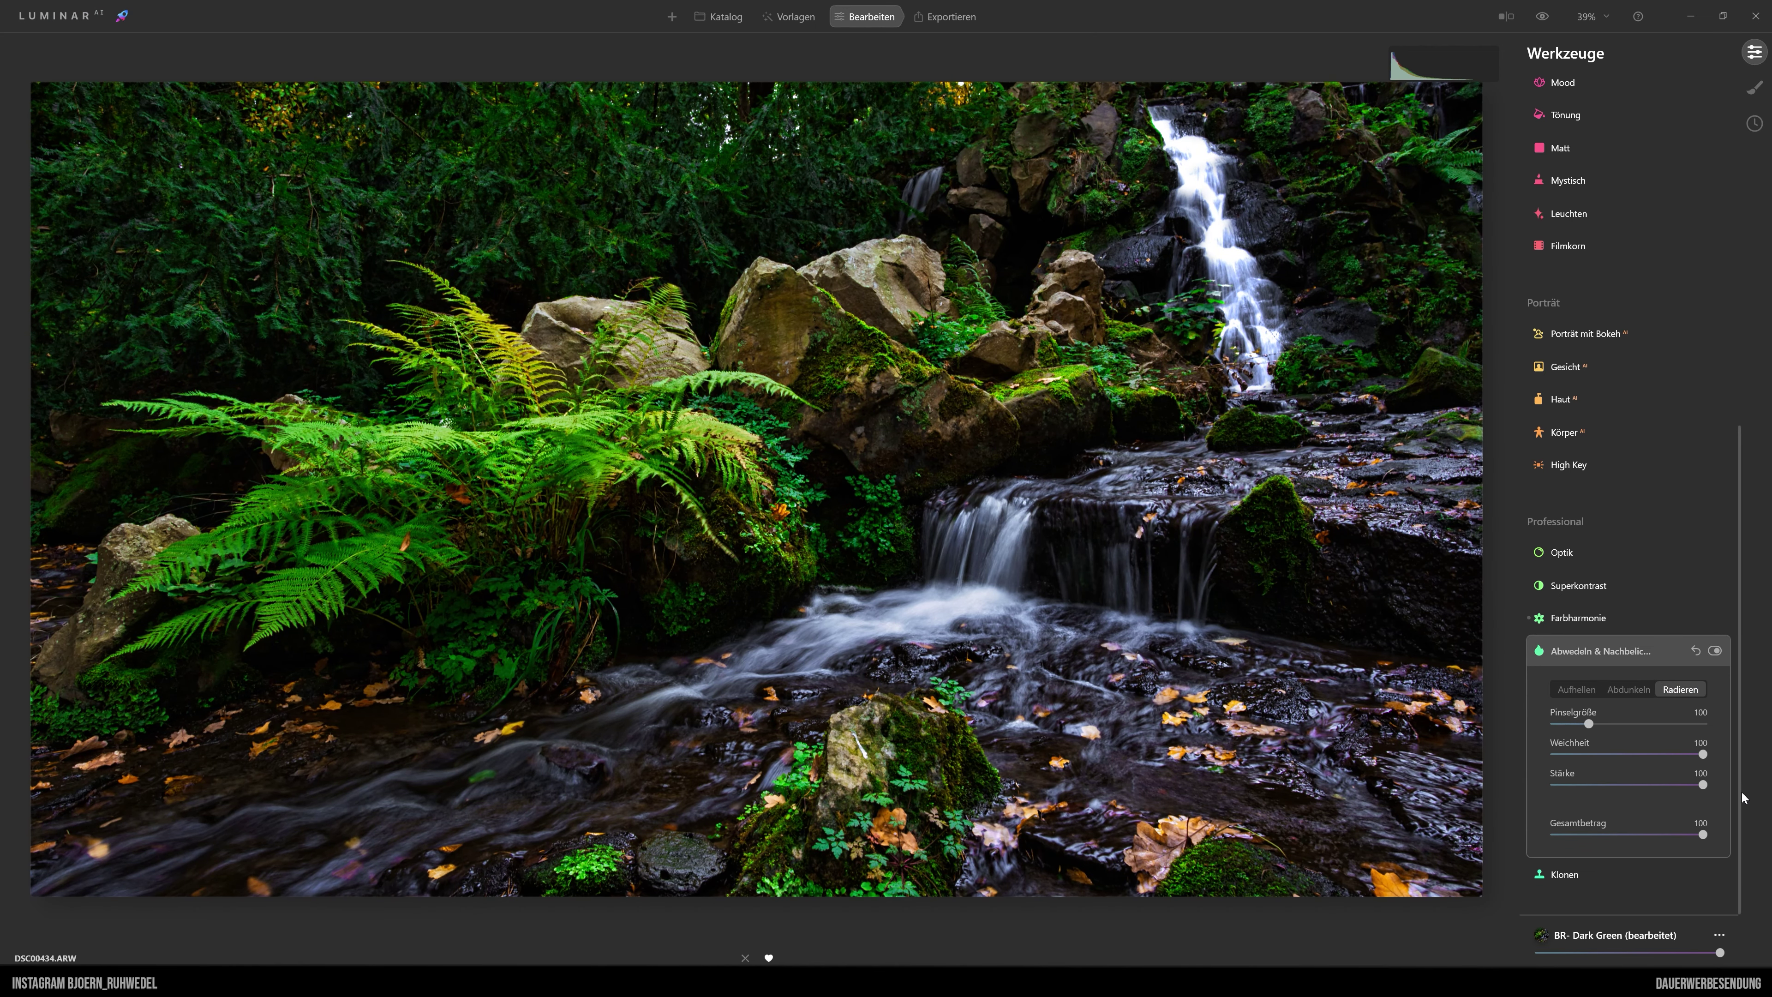
pyautogui.moveTo(1702, 784); pyautogui.dragTo(1589, 784)
pyautogui.moveTo(1588, 723); pyautogui.dragTo(1603, 723)
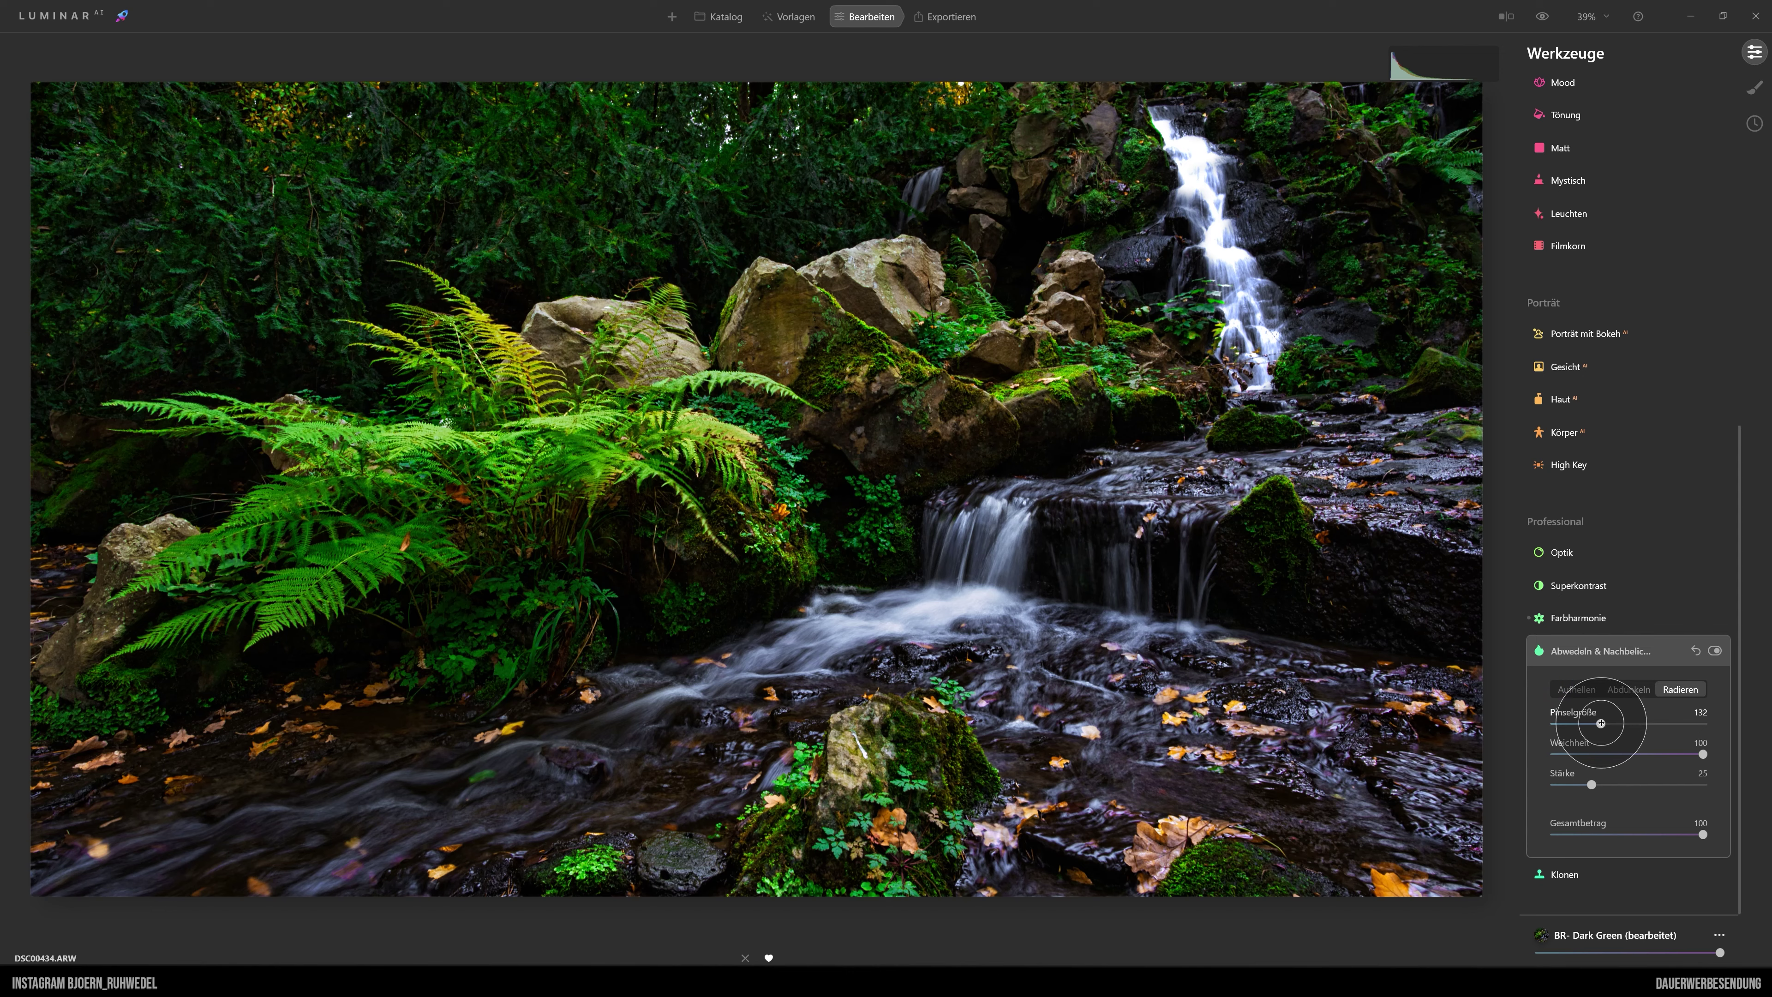
pyautogui.moveTo(1186, 160); pyautogui.dragTo(1168, 131)
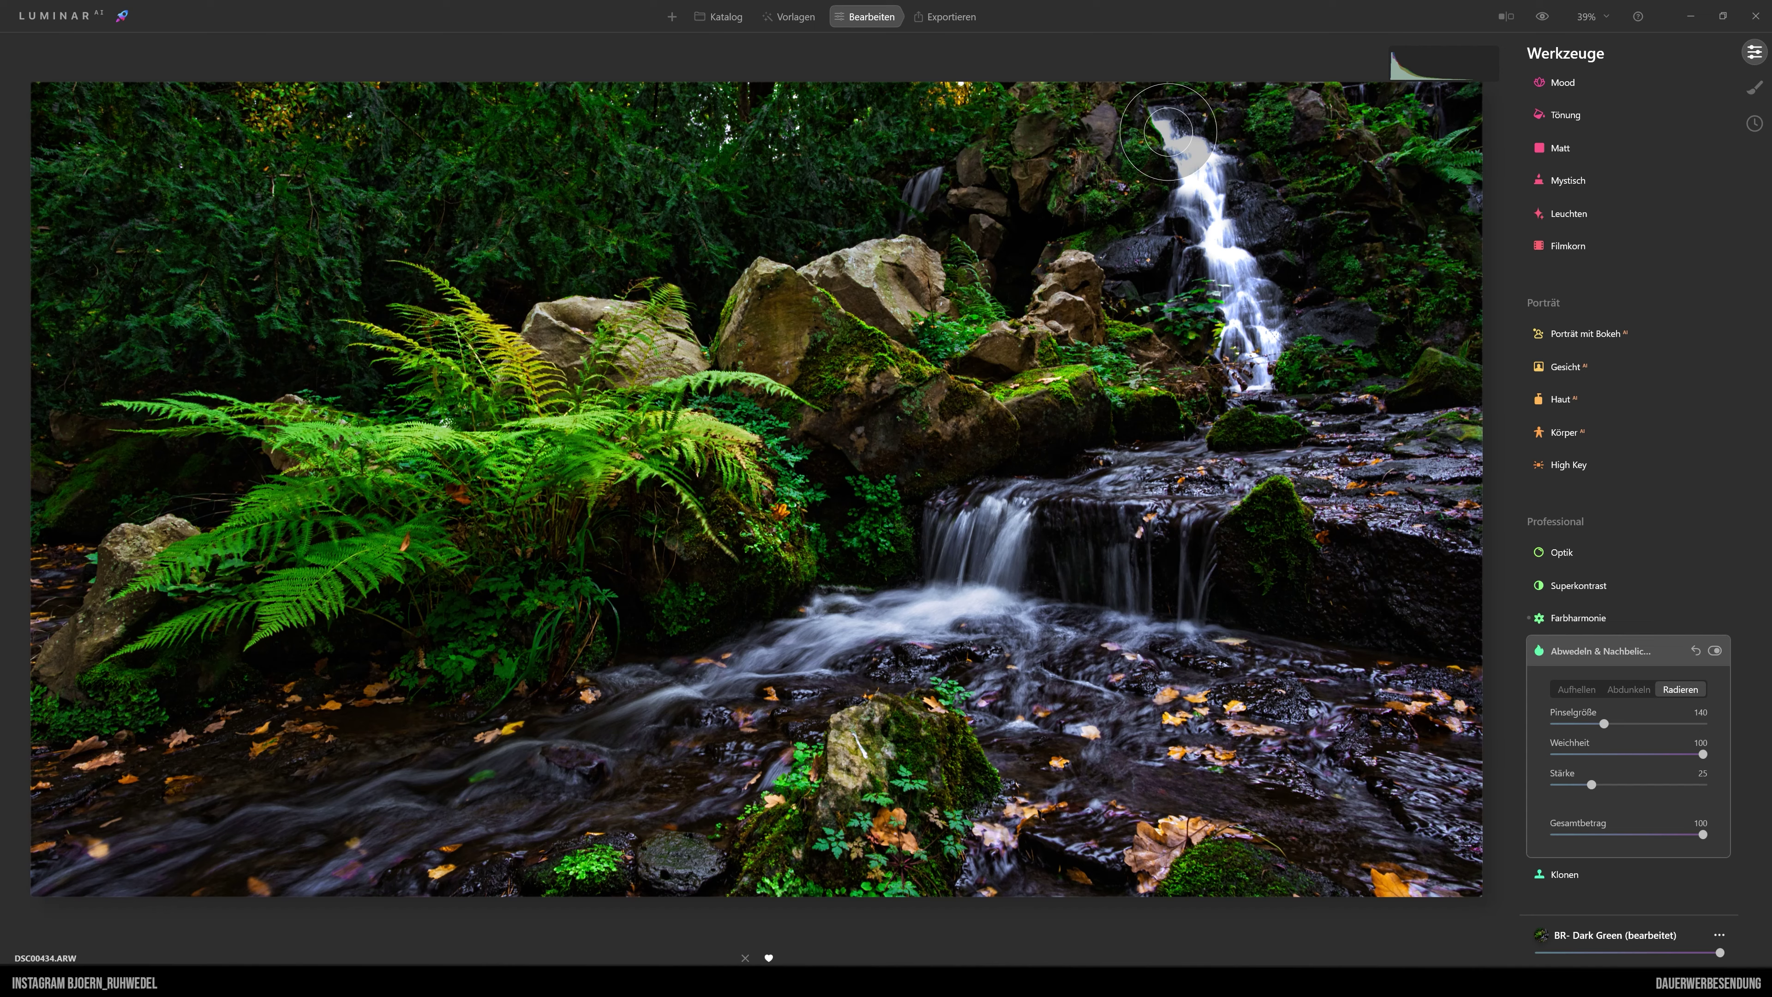
pyautogui.moveTo(1168, 131); pyautogui.dragTo(1179, 143)
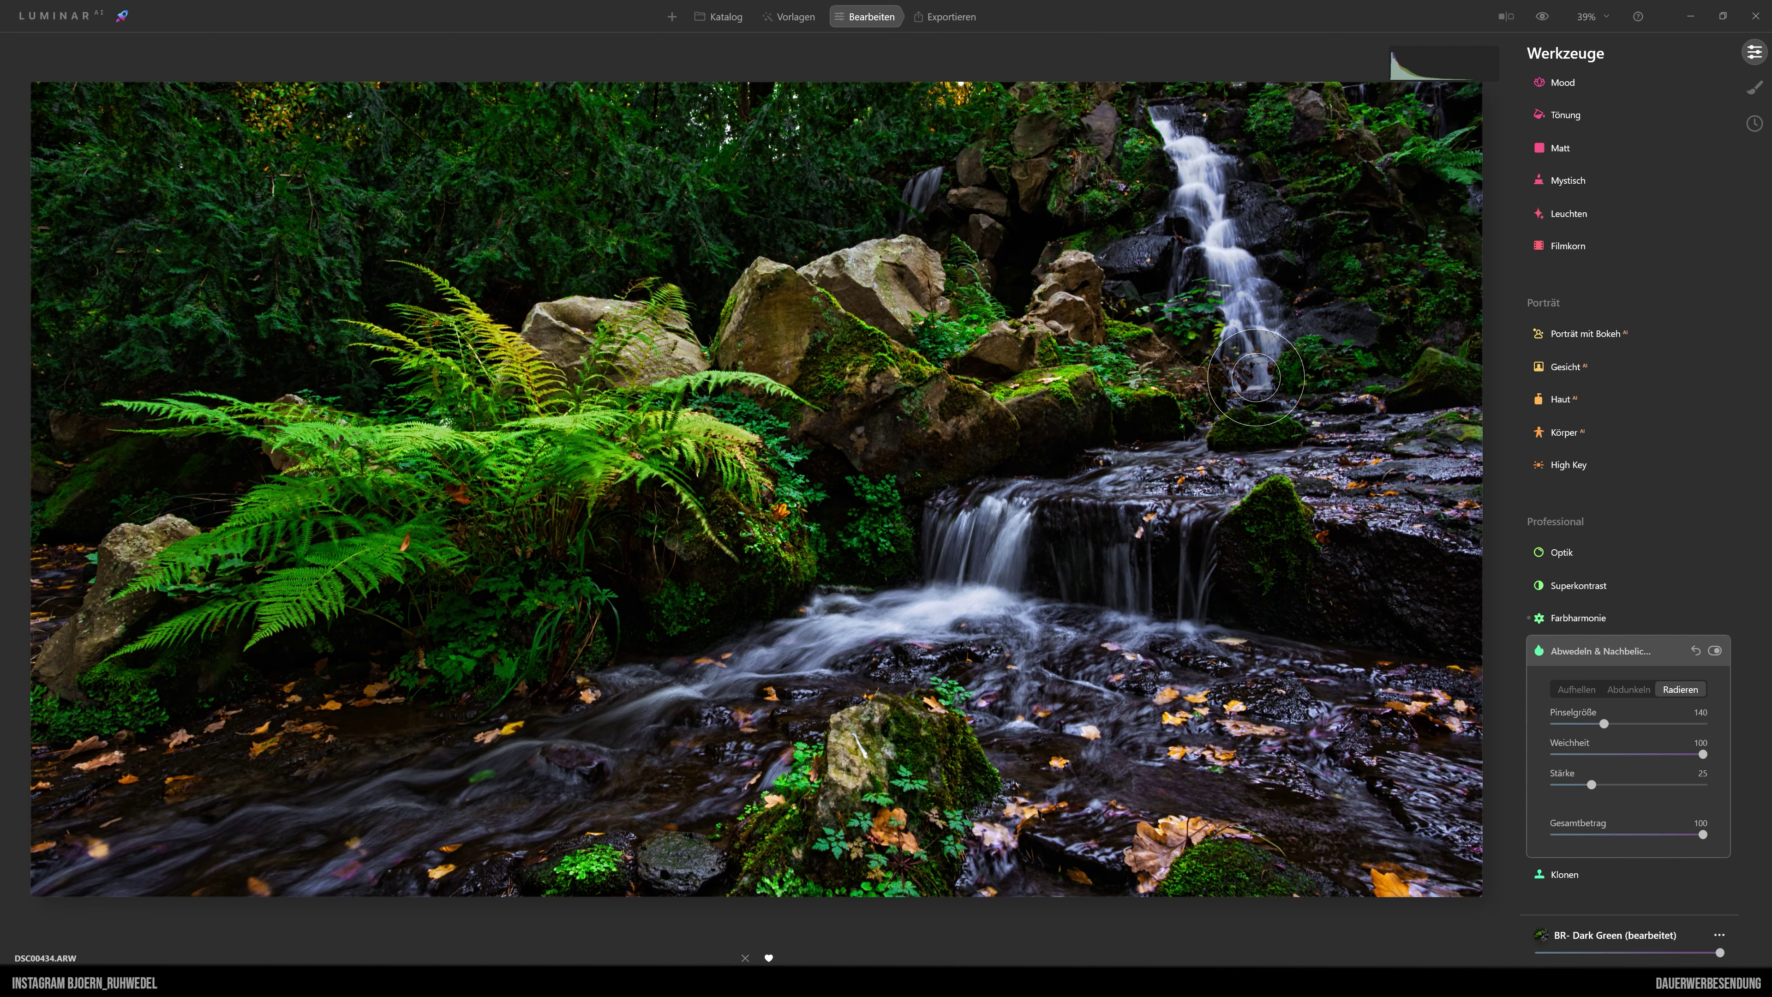
# - Fine-tune eraser Stärke to 21, erase brightening along the waterfall, then open the app menu
pyautogui.click(1592, 785)
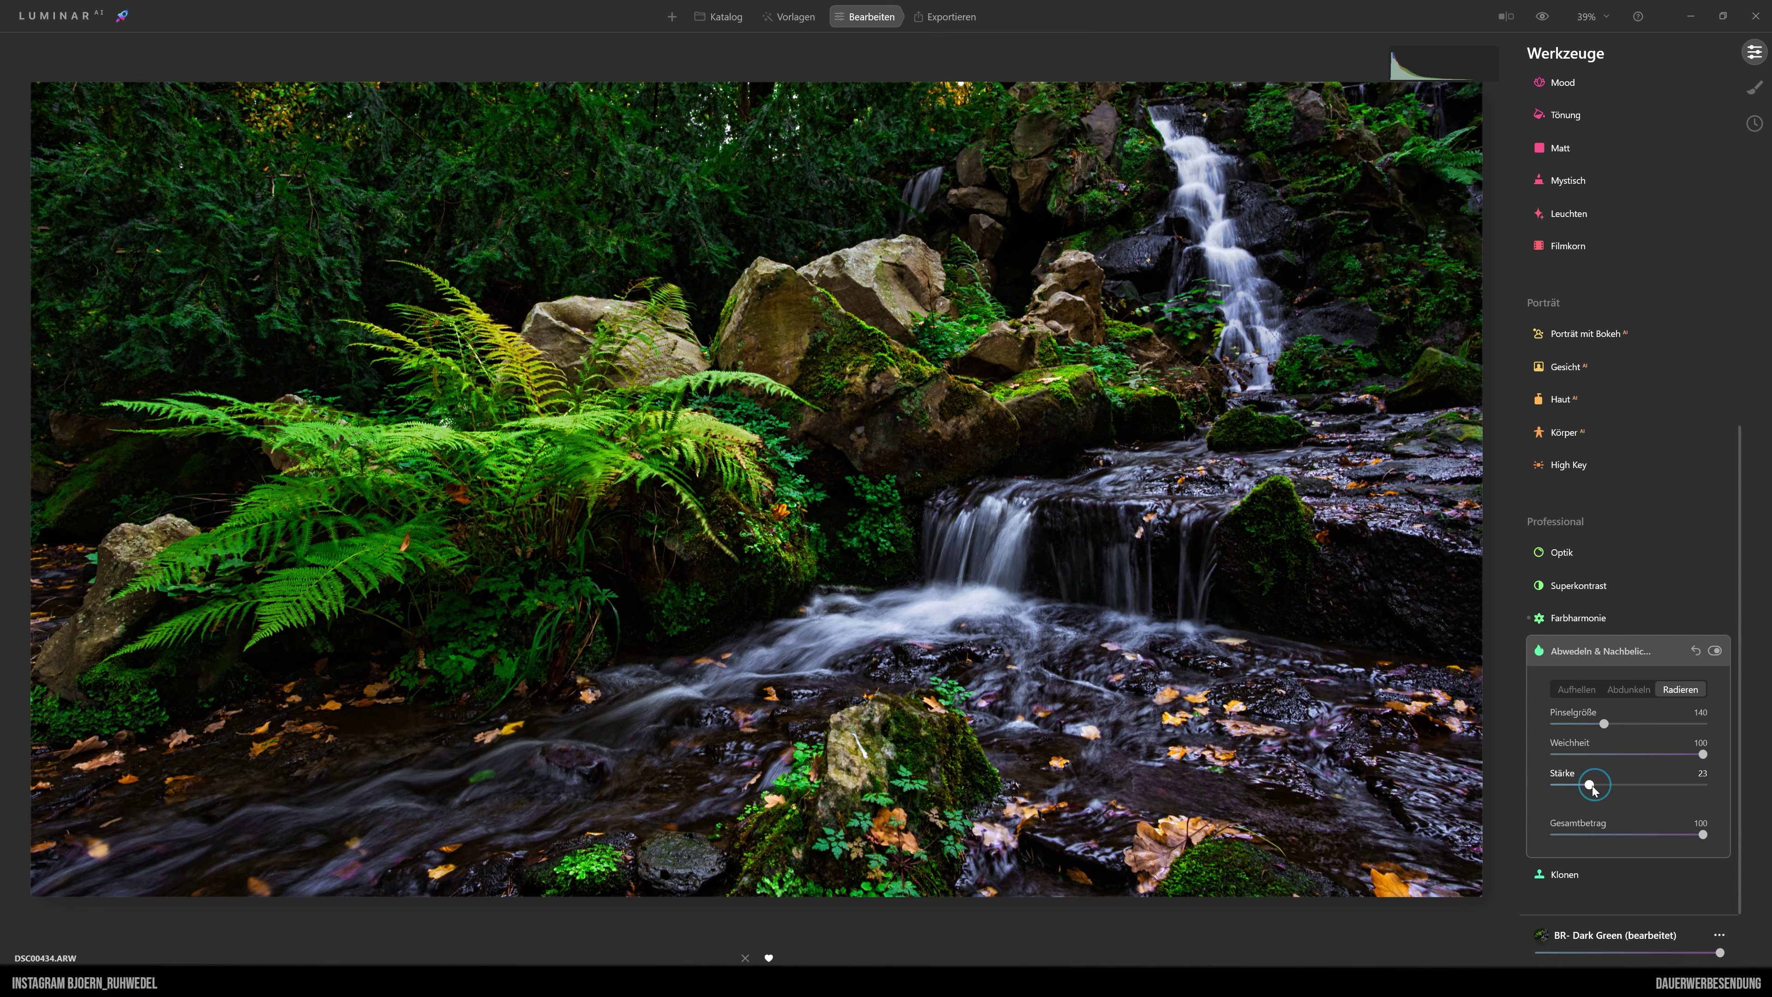
pyautogui.moveTo(1592, 785); pyautogui.dragTo(1589, 786)
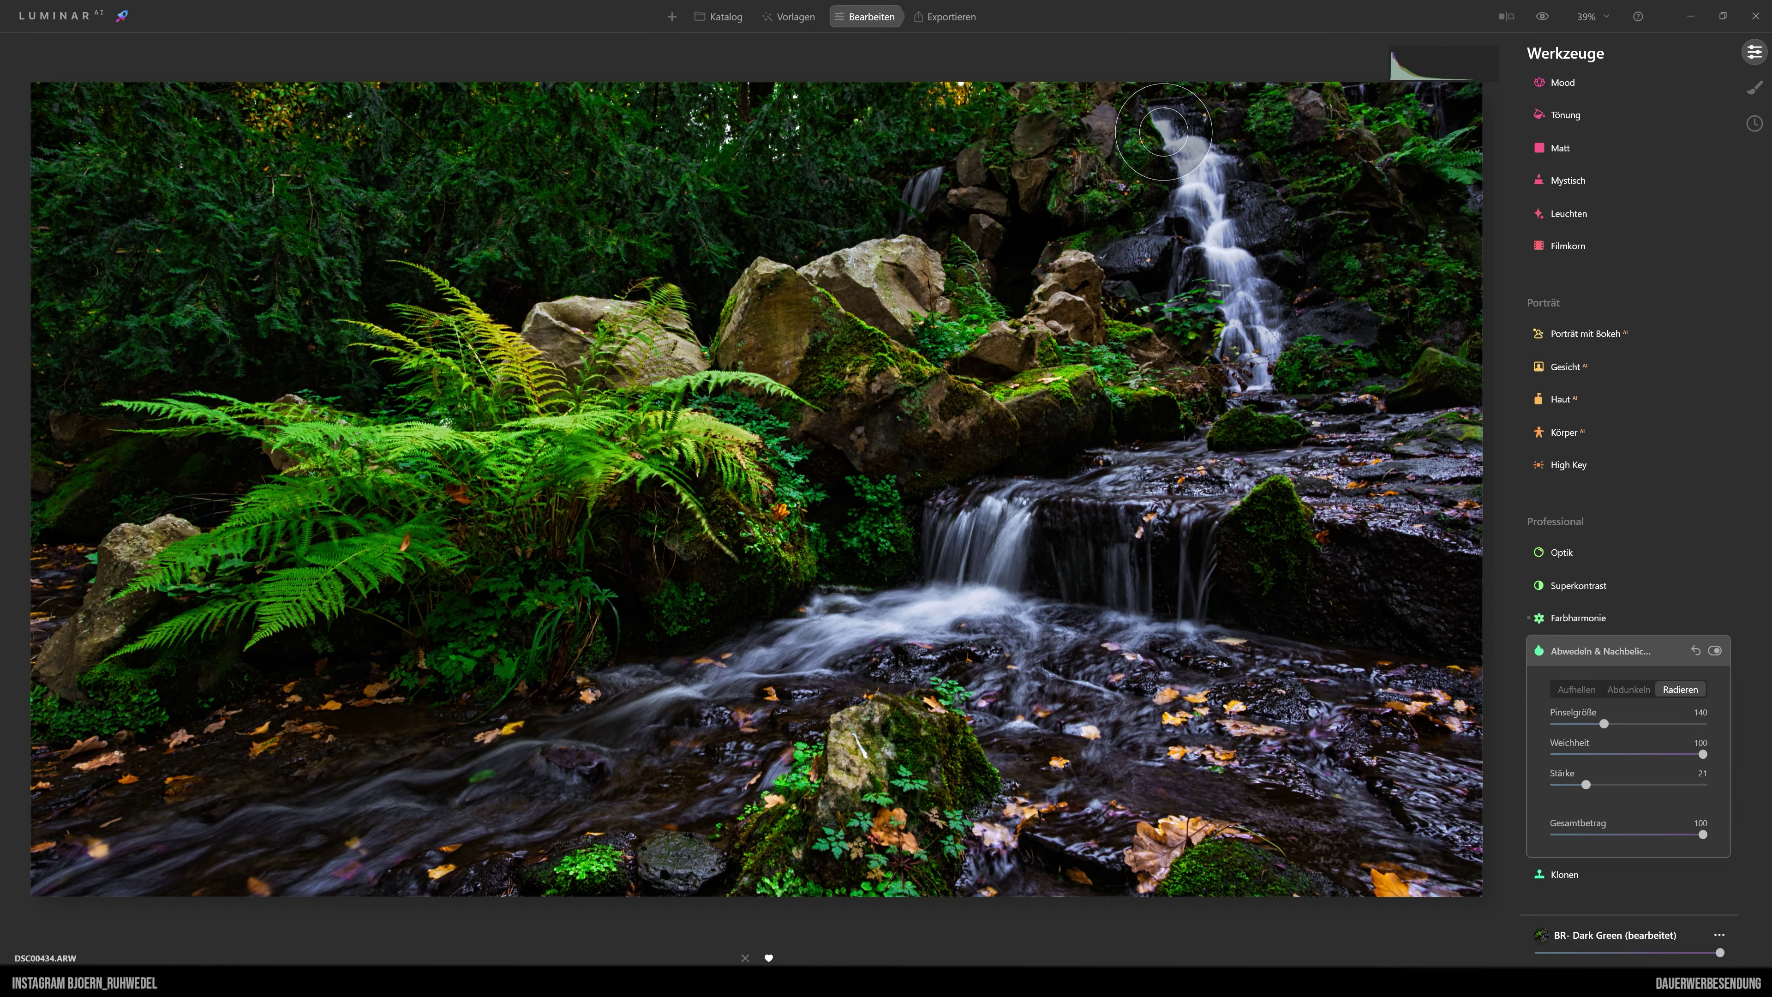
pyautogui.moveTo(1215, 242)
pyautogui.mouseDown()
pyautogui.moveTo(1161, 176)
pyautogui.moveTo(1283, 308)
pyautogui.moveTo(1289, 353)
pyautogui.mouseUp()
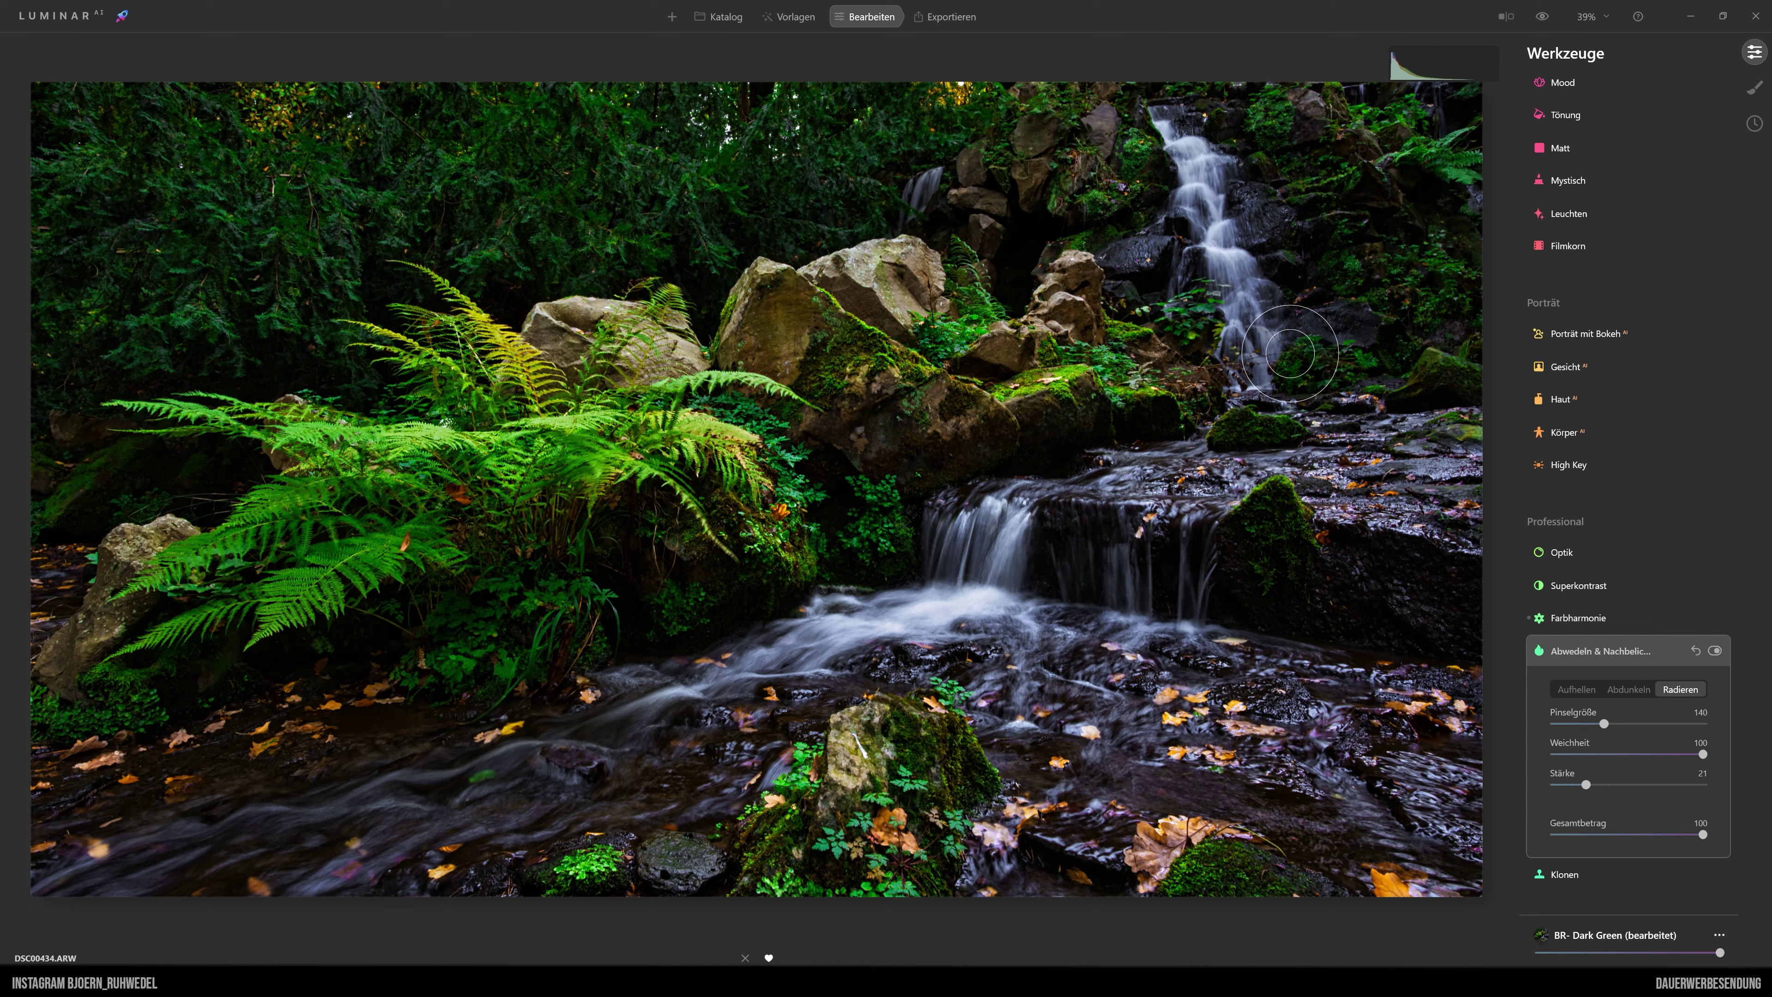
pyautogui.moveTo(1289, 353); pyautogui.dragTo(1293, 345)
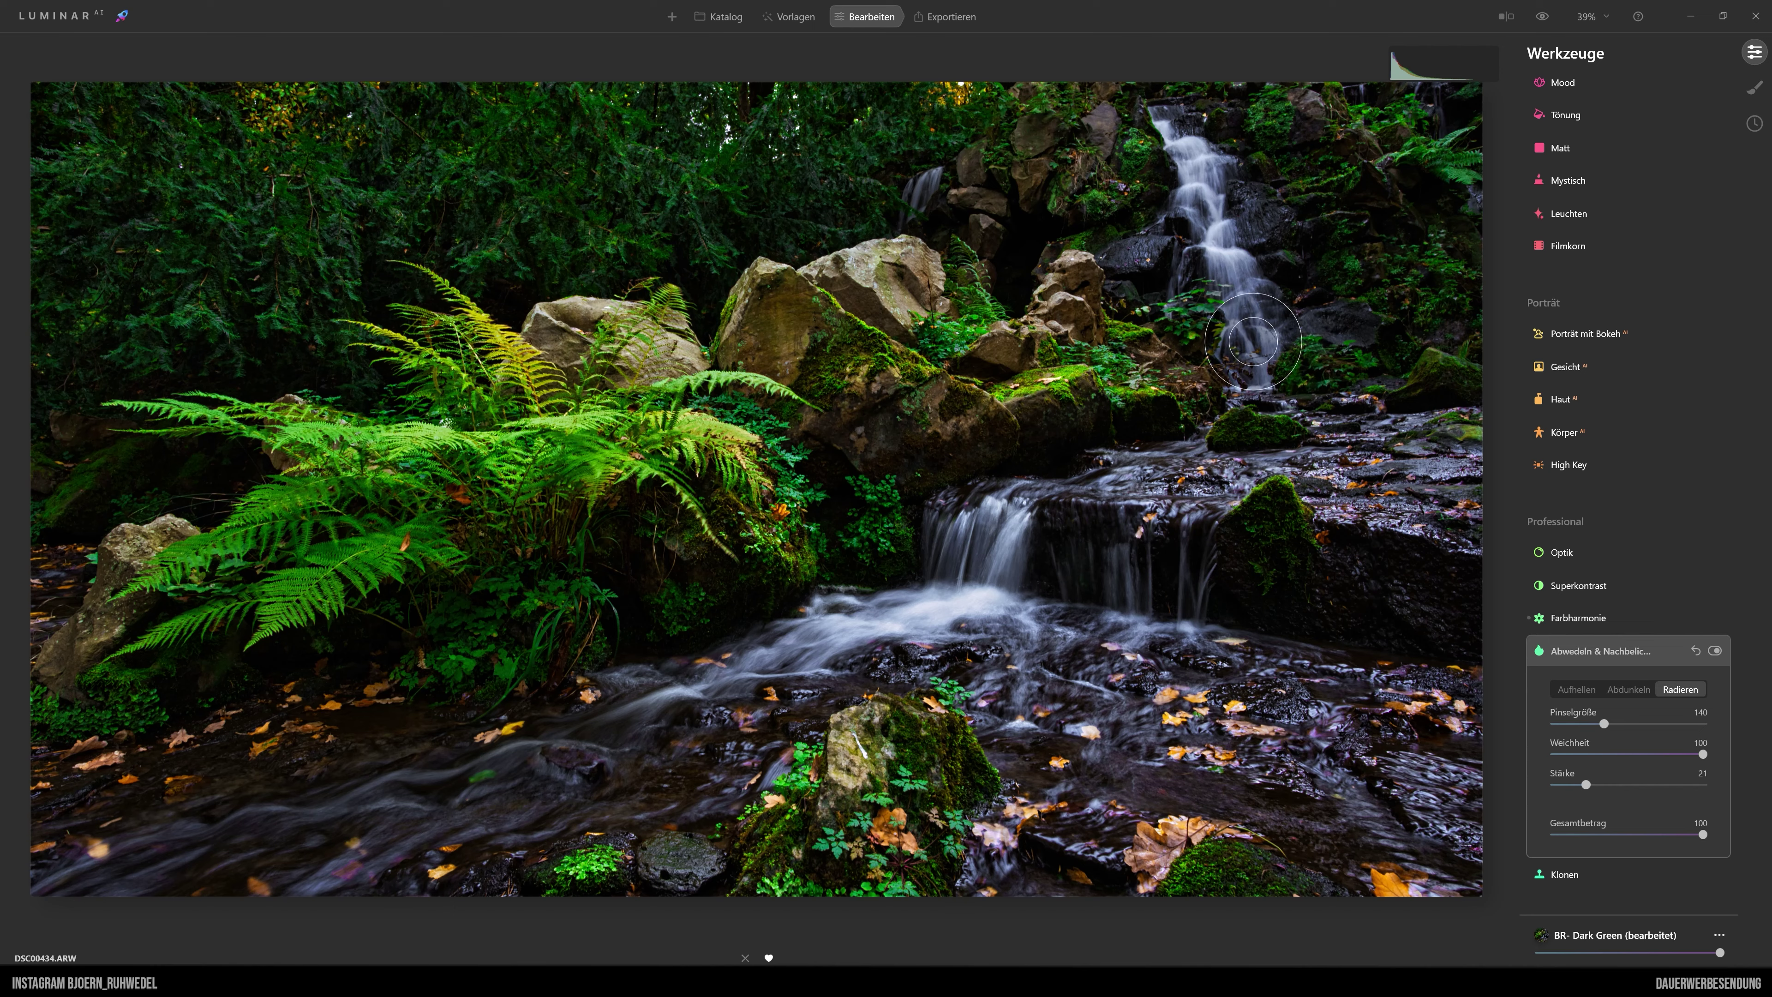
pyautogui.click(60, 16)
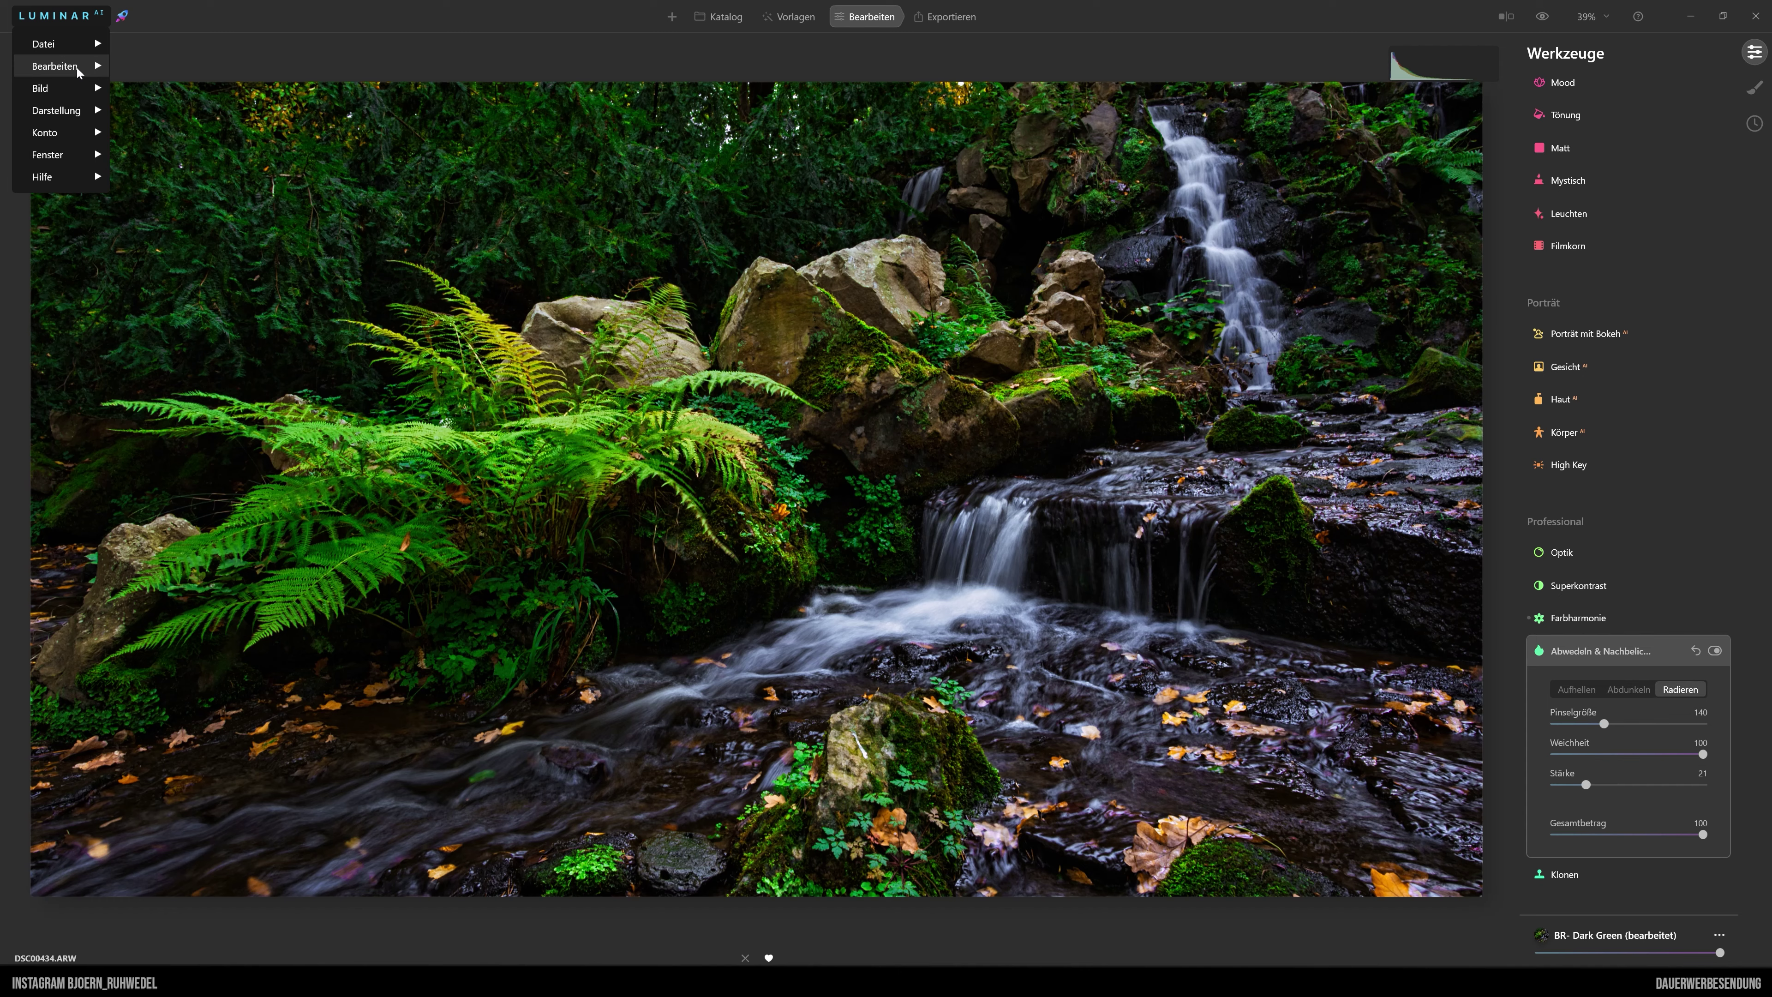
pyautogui.moveTo(55, 65)
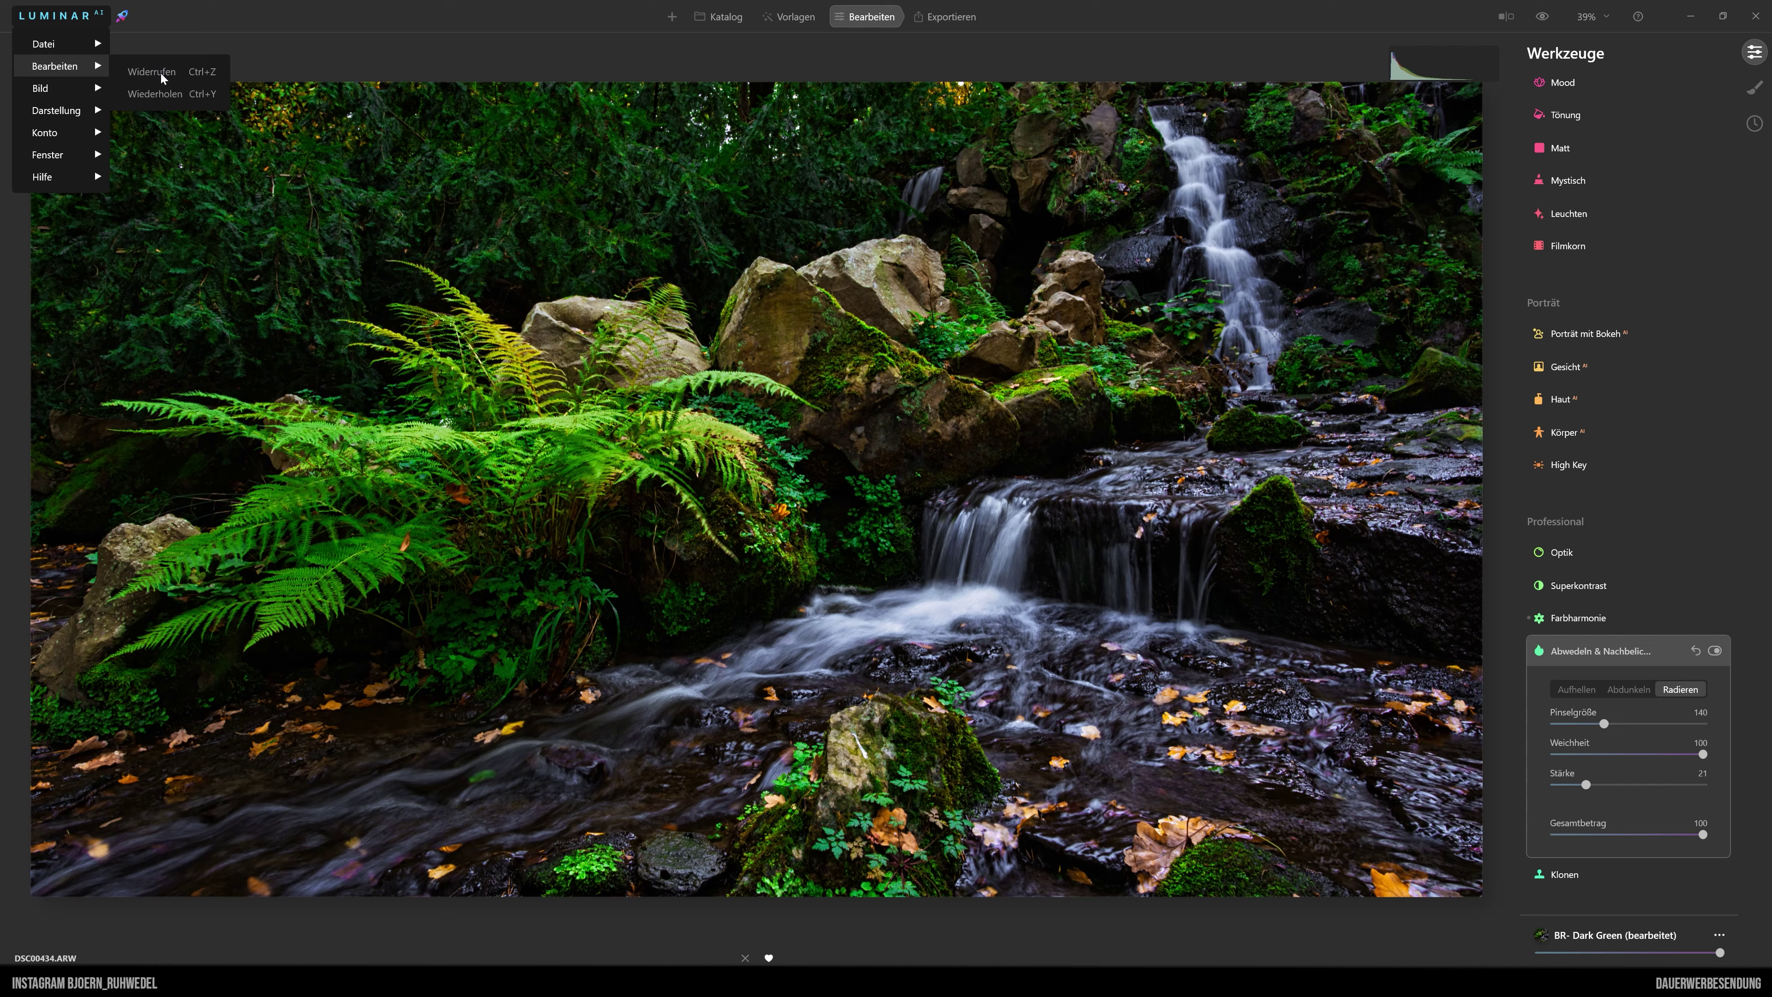
# - Undo the last brush stroke with Bearbeiten > Widerrufen
pyautogui.click(300, 69)
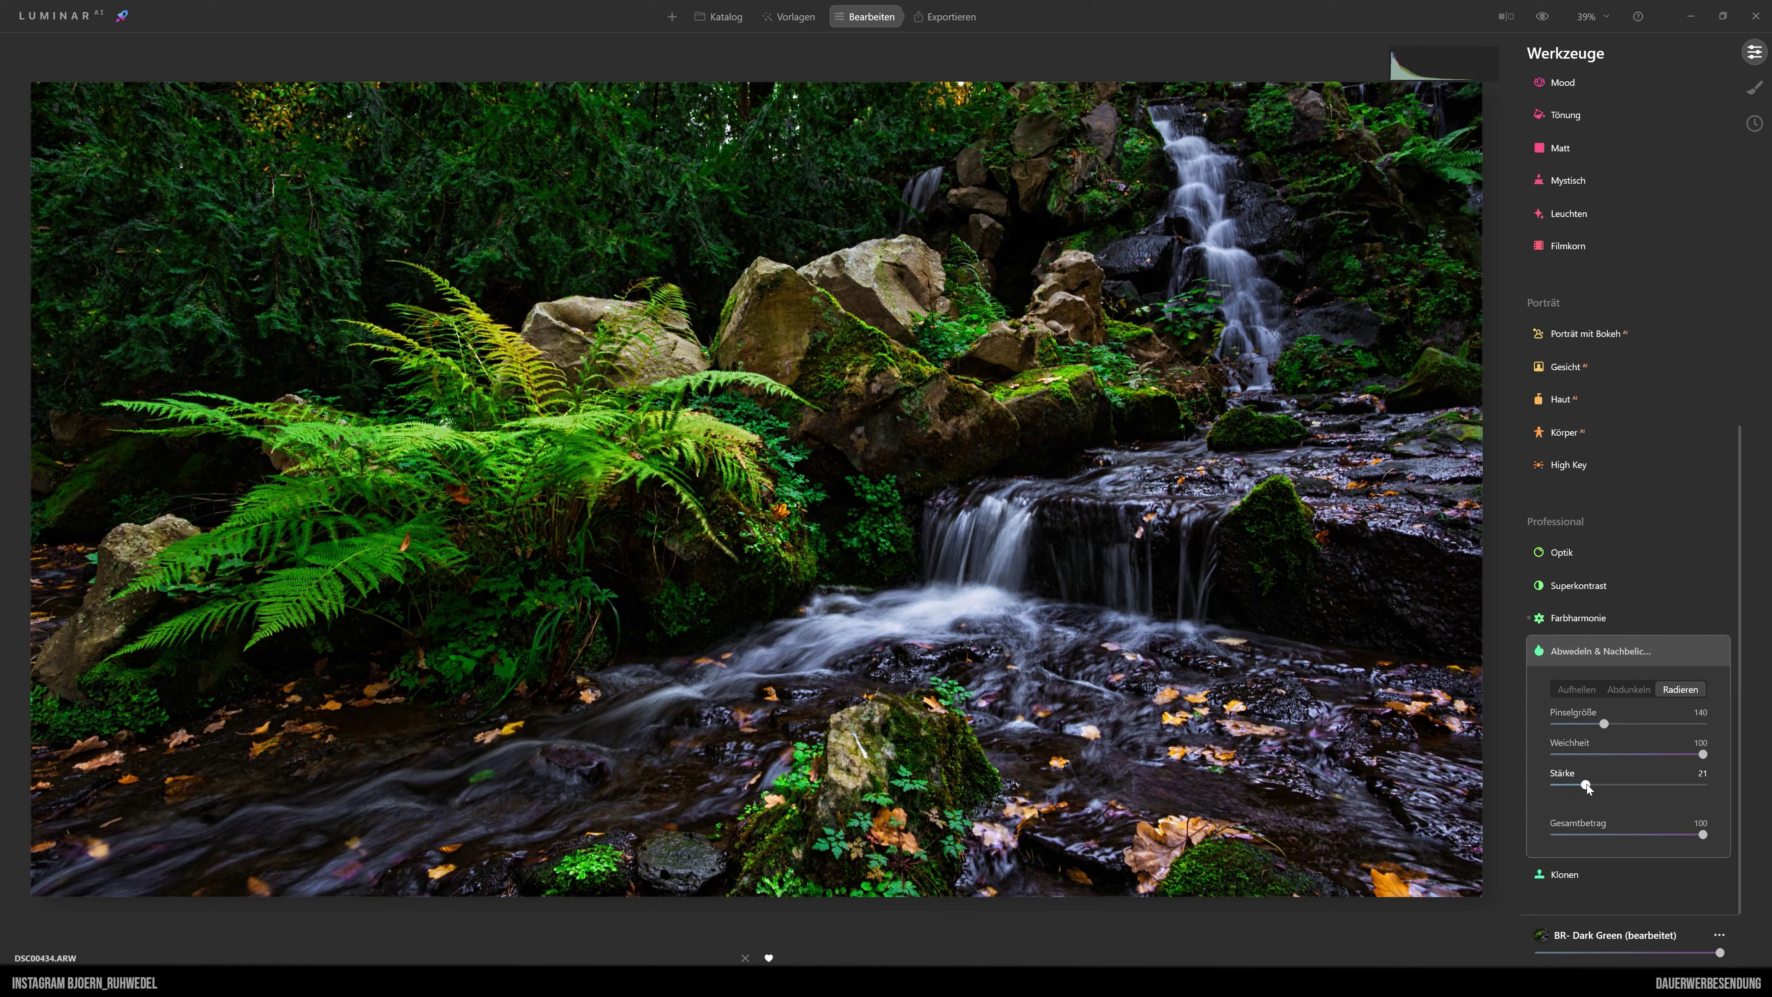
# - Reset the eraser, return to Aufhellen, and set lower strength, softness and Pinselgröße 47
pyautogui.doubleClick(1585, 785)
pyautogui.doubleClick(1602, 724)
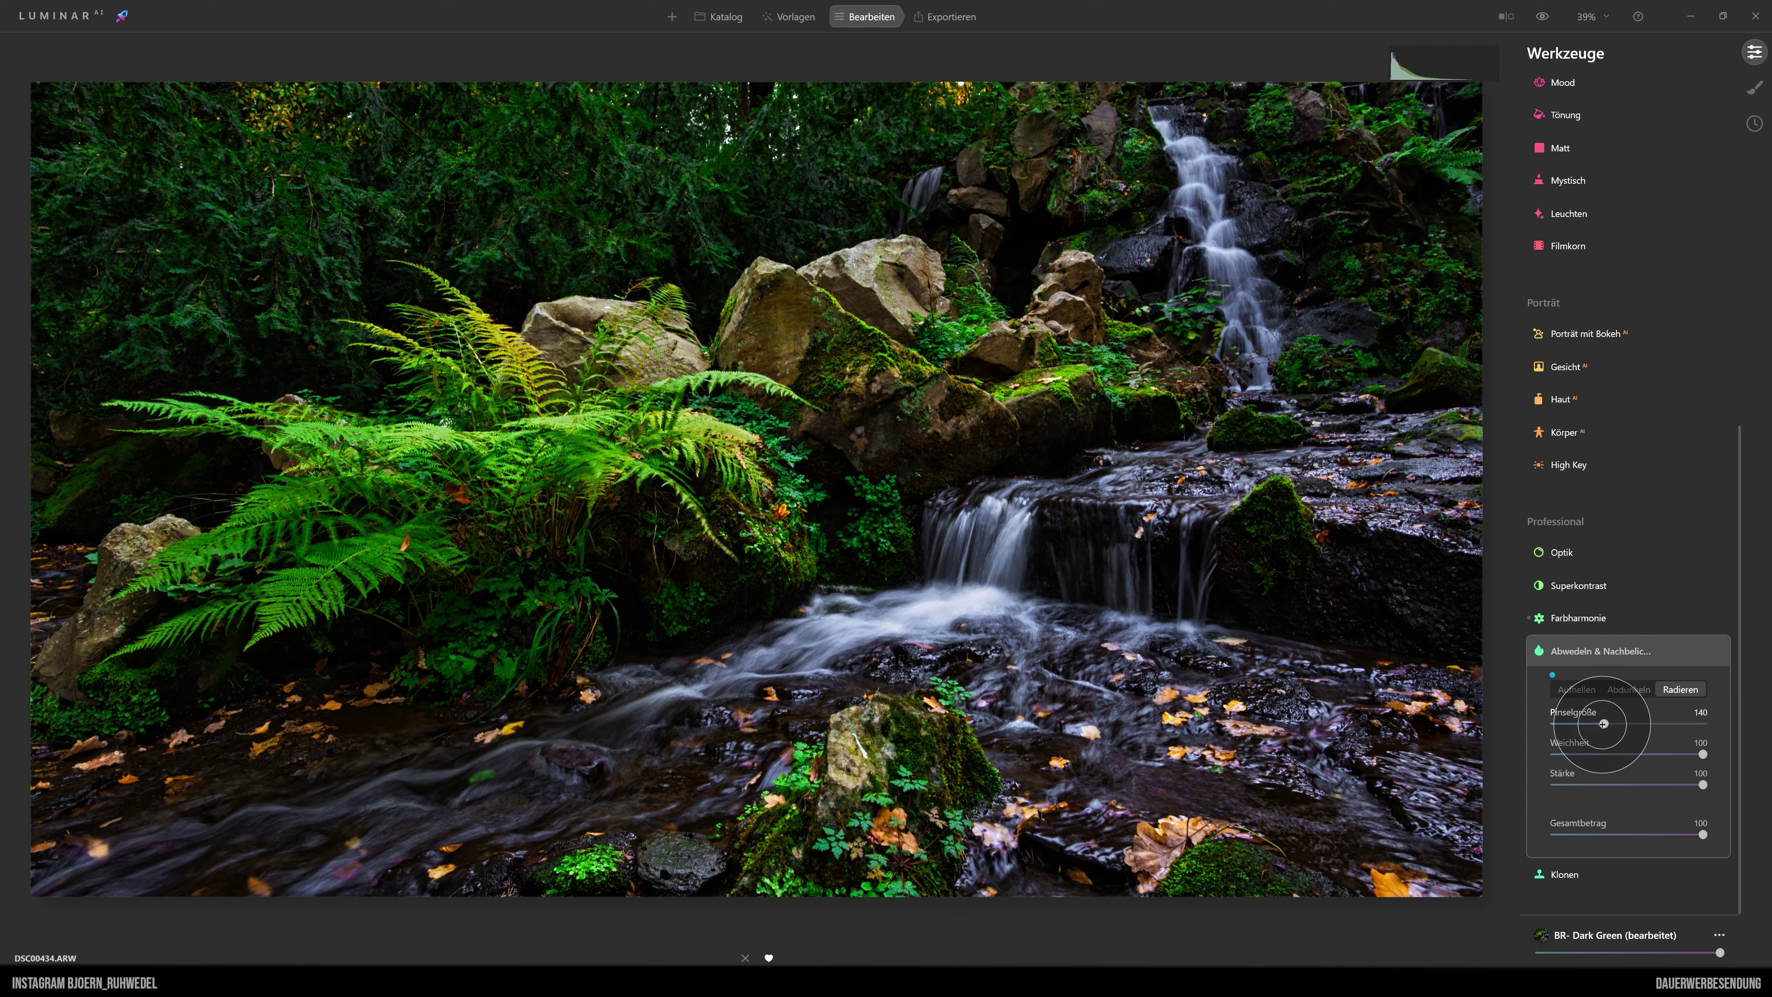
pyautogui.click(1578, 689)
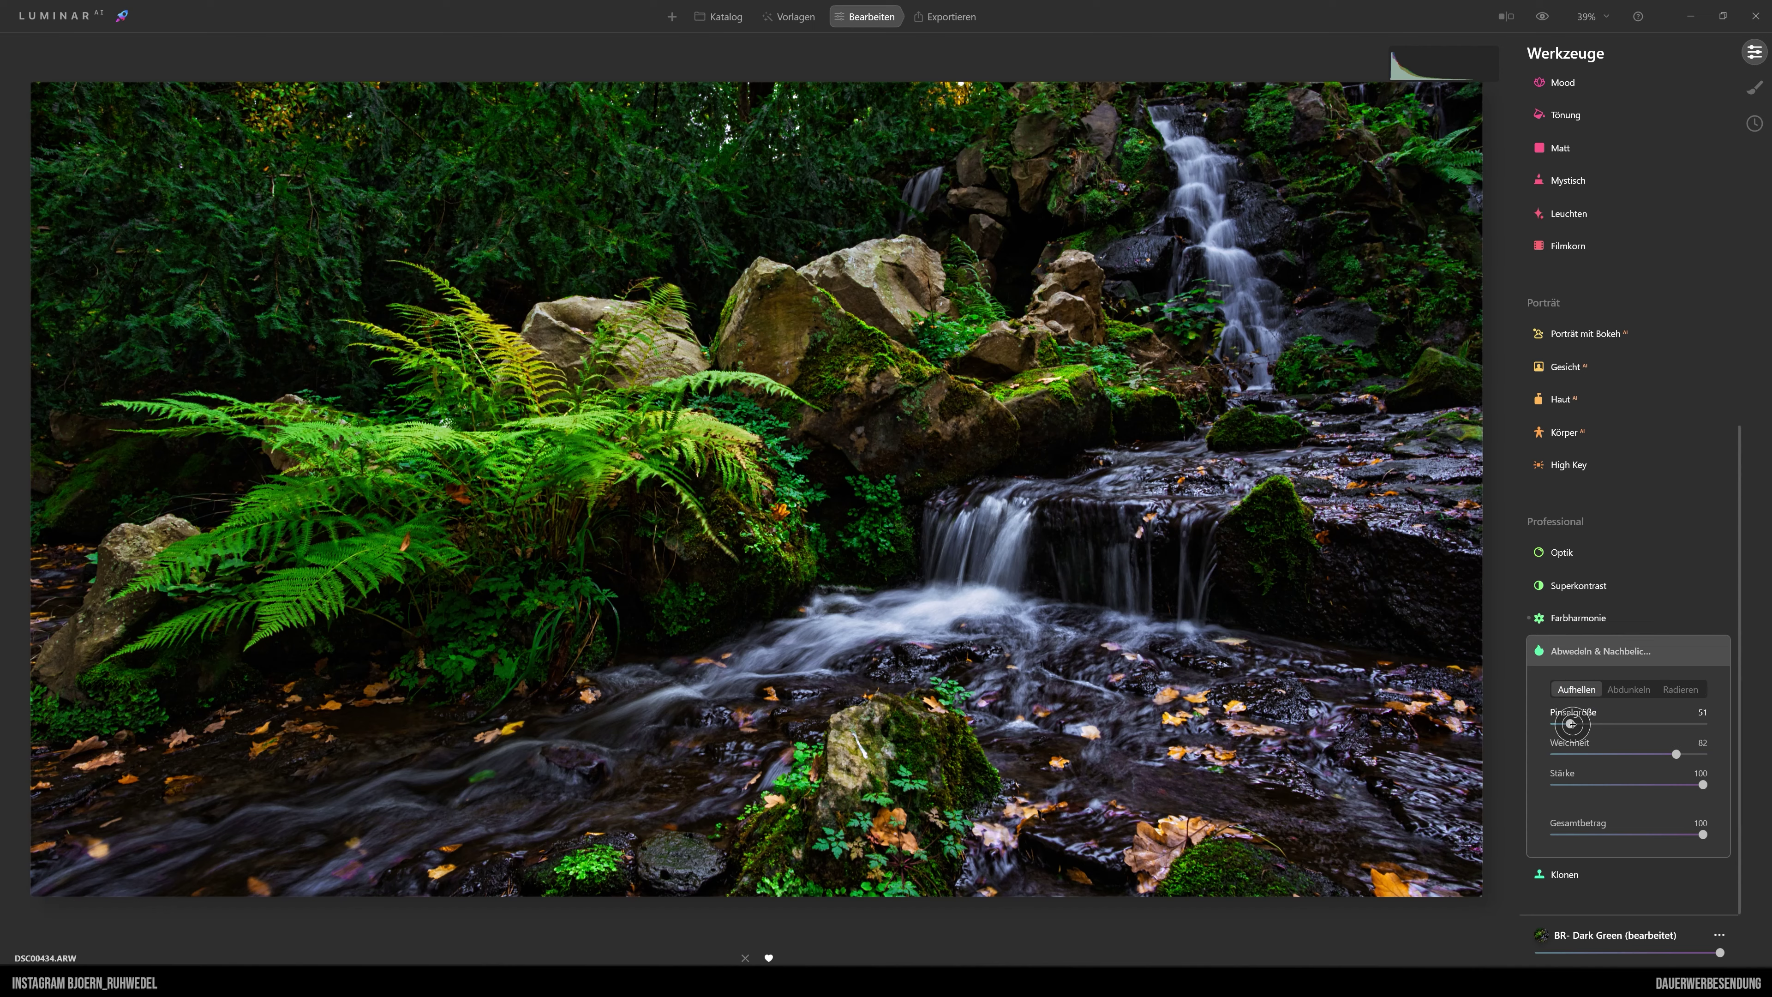
pyautogui.doubleClick(1571, 724)
pyautogui.doubleClick(1674, 753)
pyautogui.moveTo(1701, 784); pyautogui.dragTo(1583, 795)
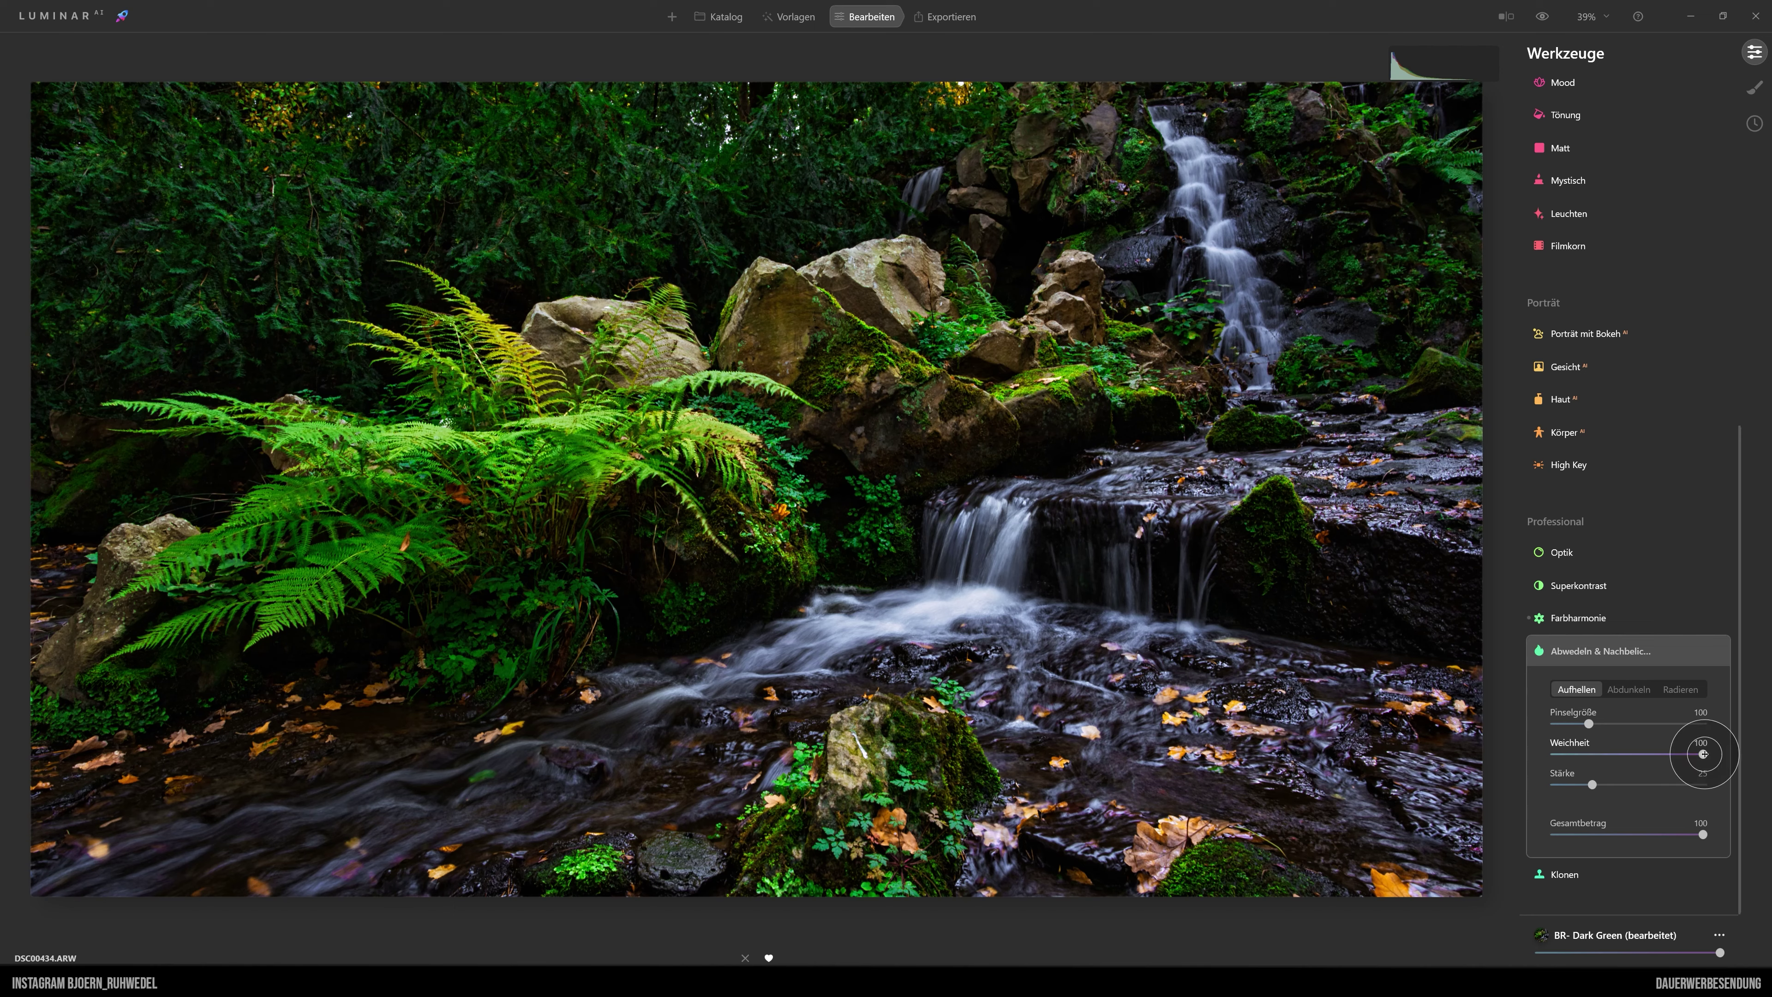
pyautogui.moveTo(1702, 755); pyautogui.dragTo(1673, 755)
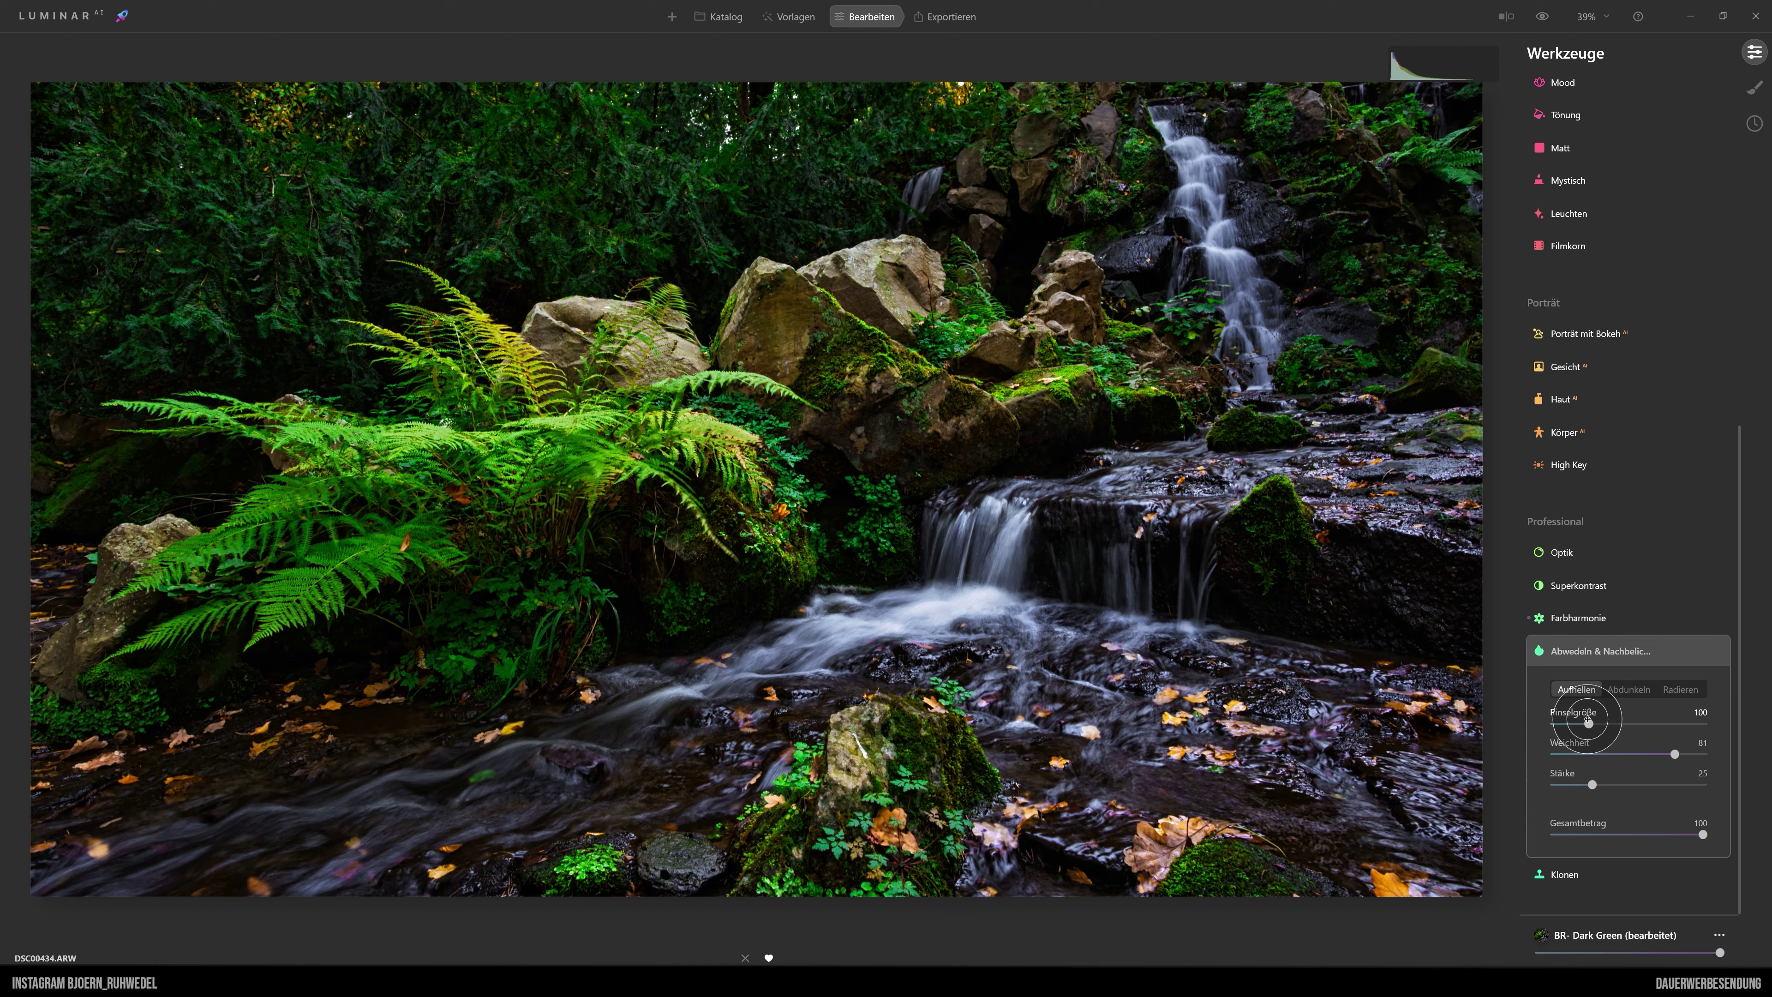
pyautogui.moveTo(1586, 719); pyautogui.dragTo(1567, 726)
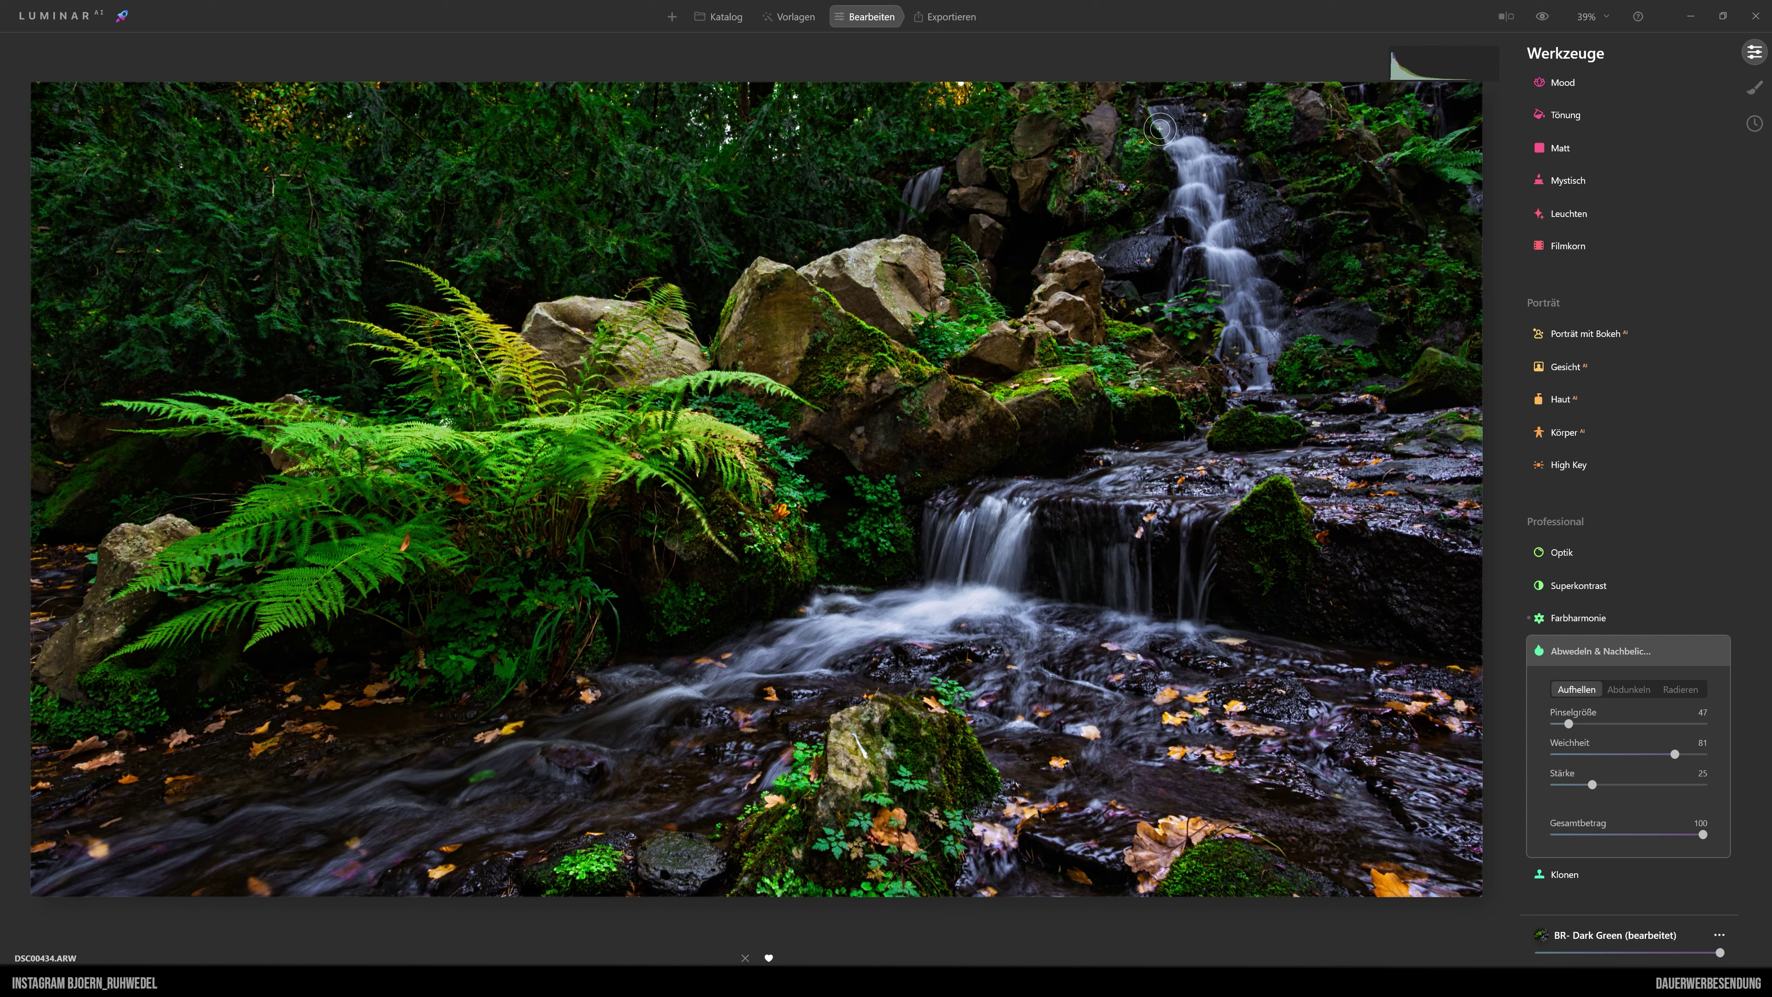
# - Brighten the upper waterfall and lower cascade water, shrinking the brush to 36
pyautogui.moveTo(1184, 154)
pyautogui.mouseDown()
pyautogui.moveTo(1268, 338)
pyautogui.moveTo(1213, 193)
pyautogui.mouseUp()
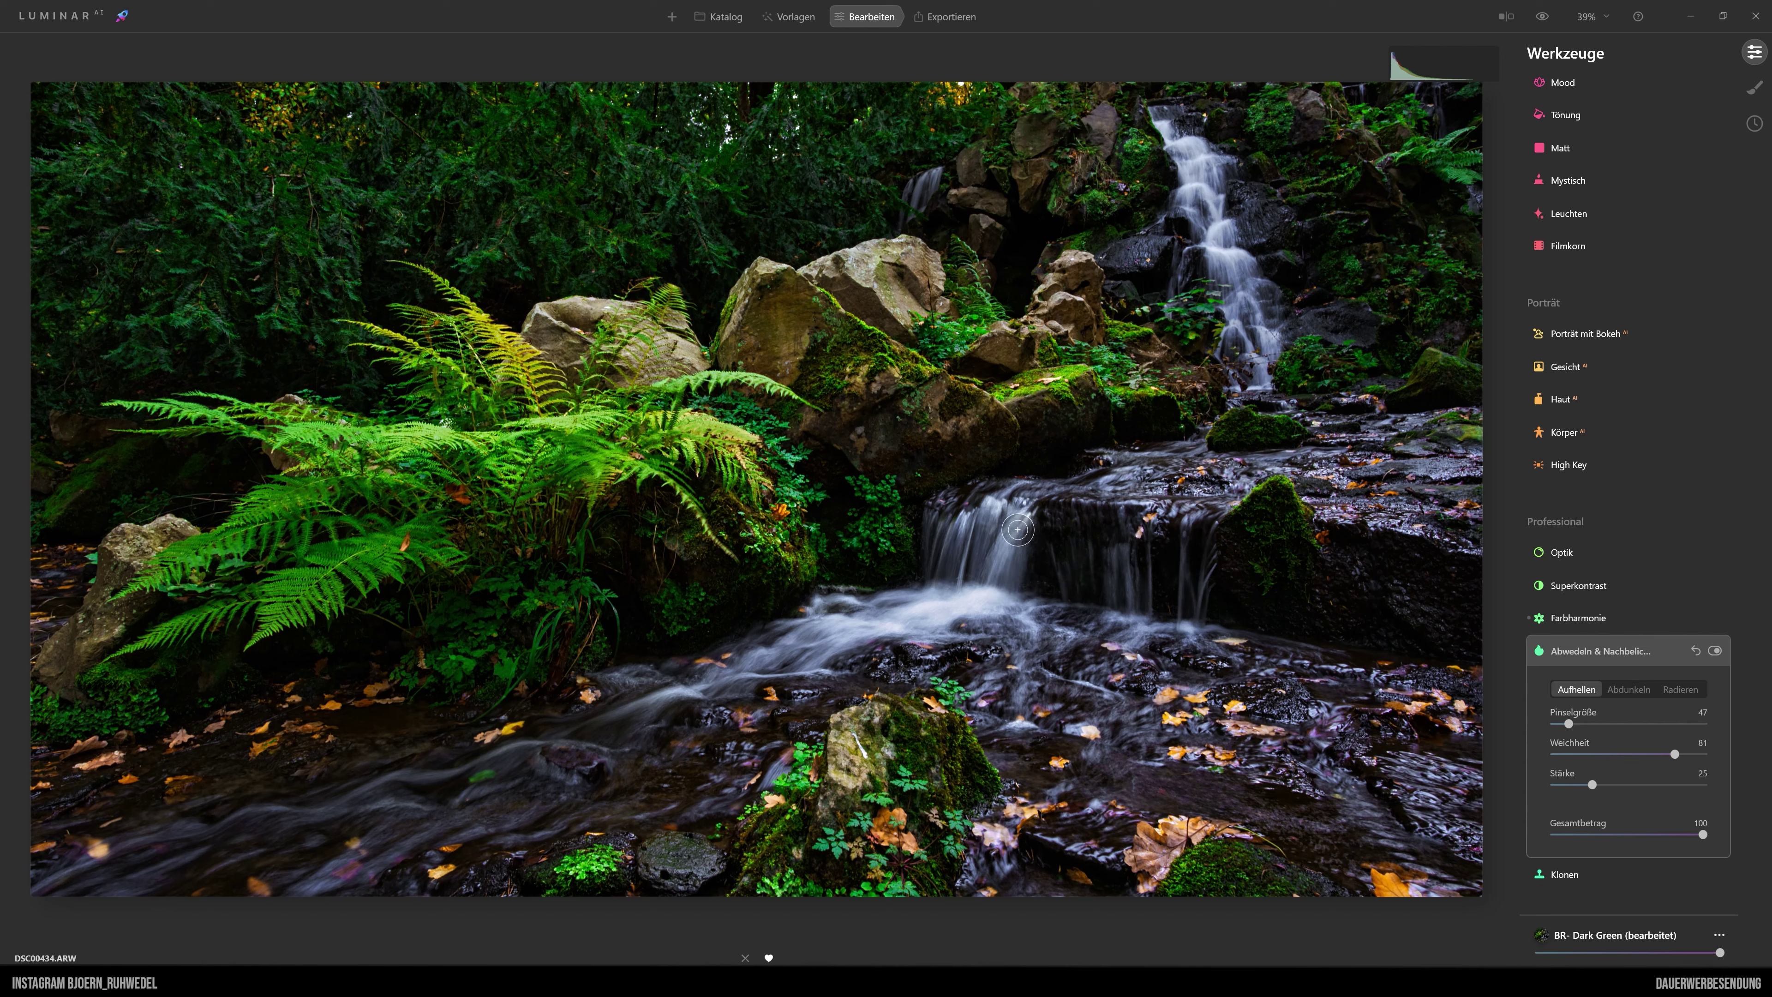
pyautogui.moveTo(1212, 193)
pyautogui.mouseDown()
pyautogui.moveTo(972, 604)
pyautogui.moveTo(853, 616)
pyautogui.moveTo(804, 648)
pyautogui.moveTo(864, 627)
pyautogui.mouseUp()
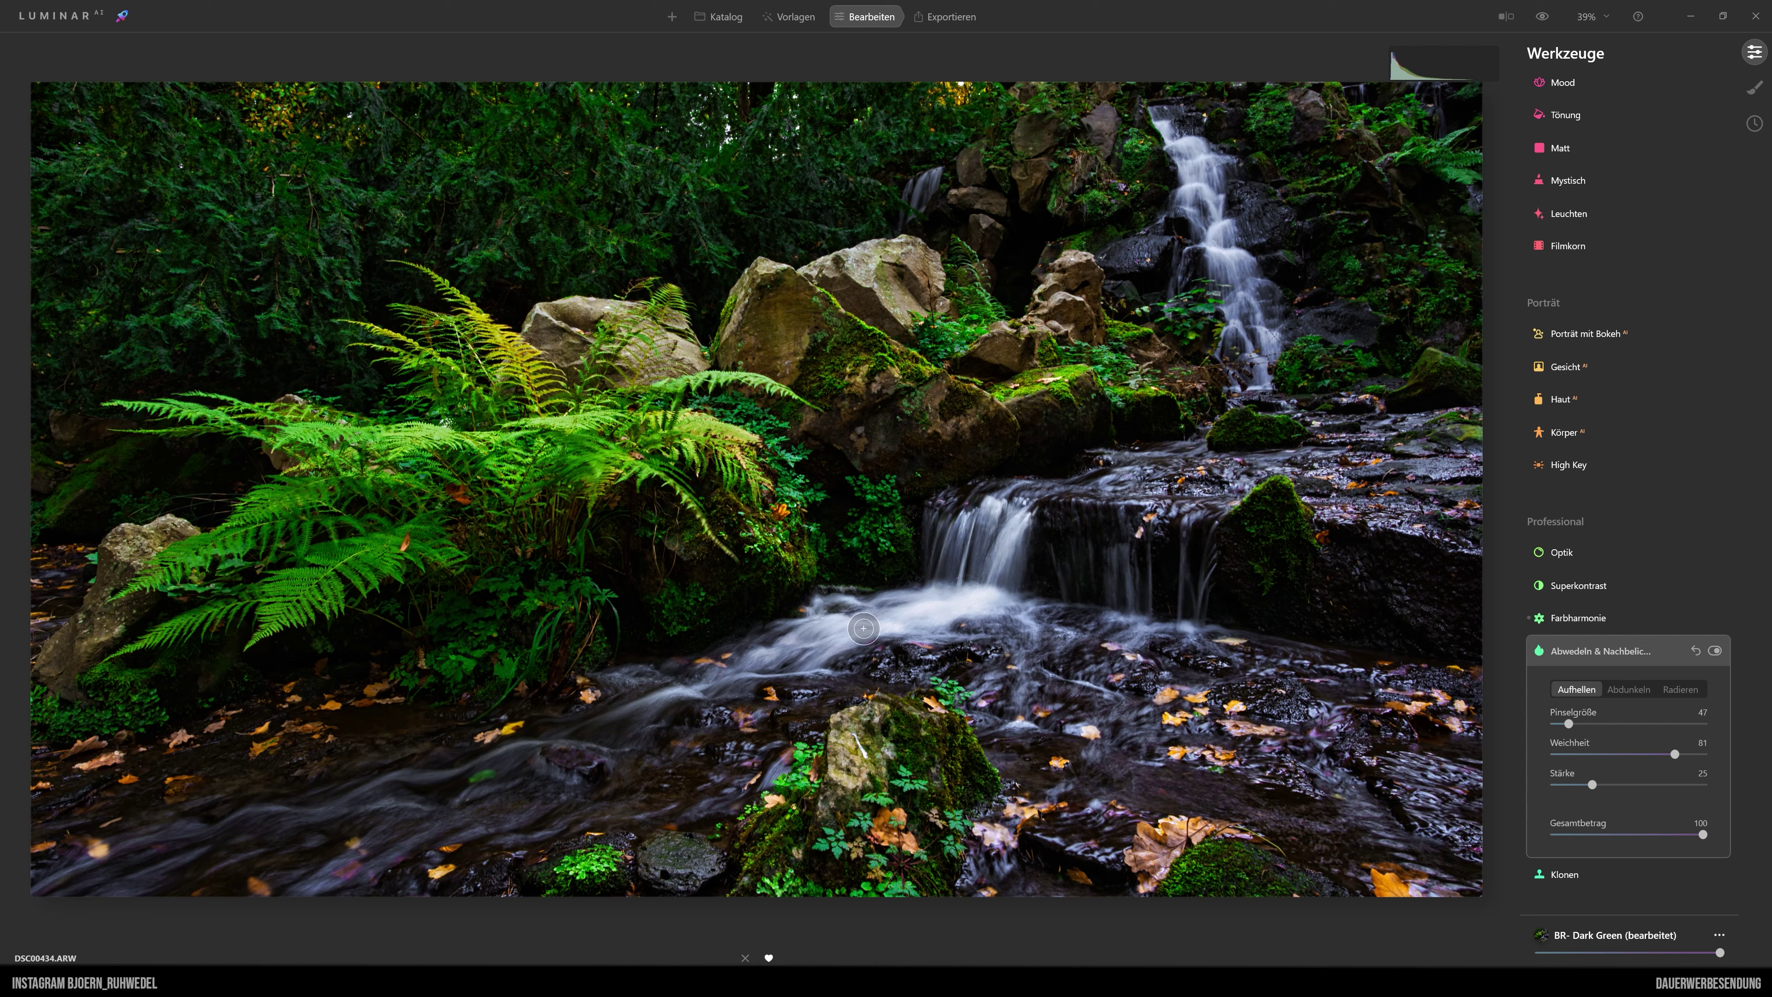
pyautogui.moveTo(864, 628); pyautogui.dragTo(763, 654)
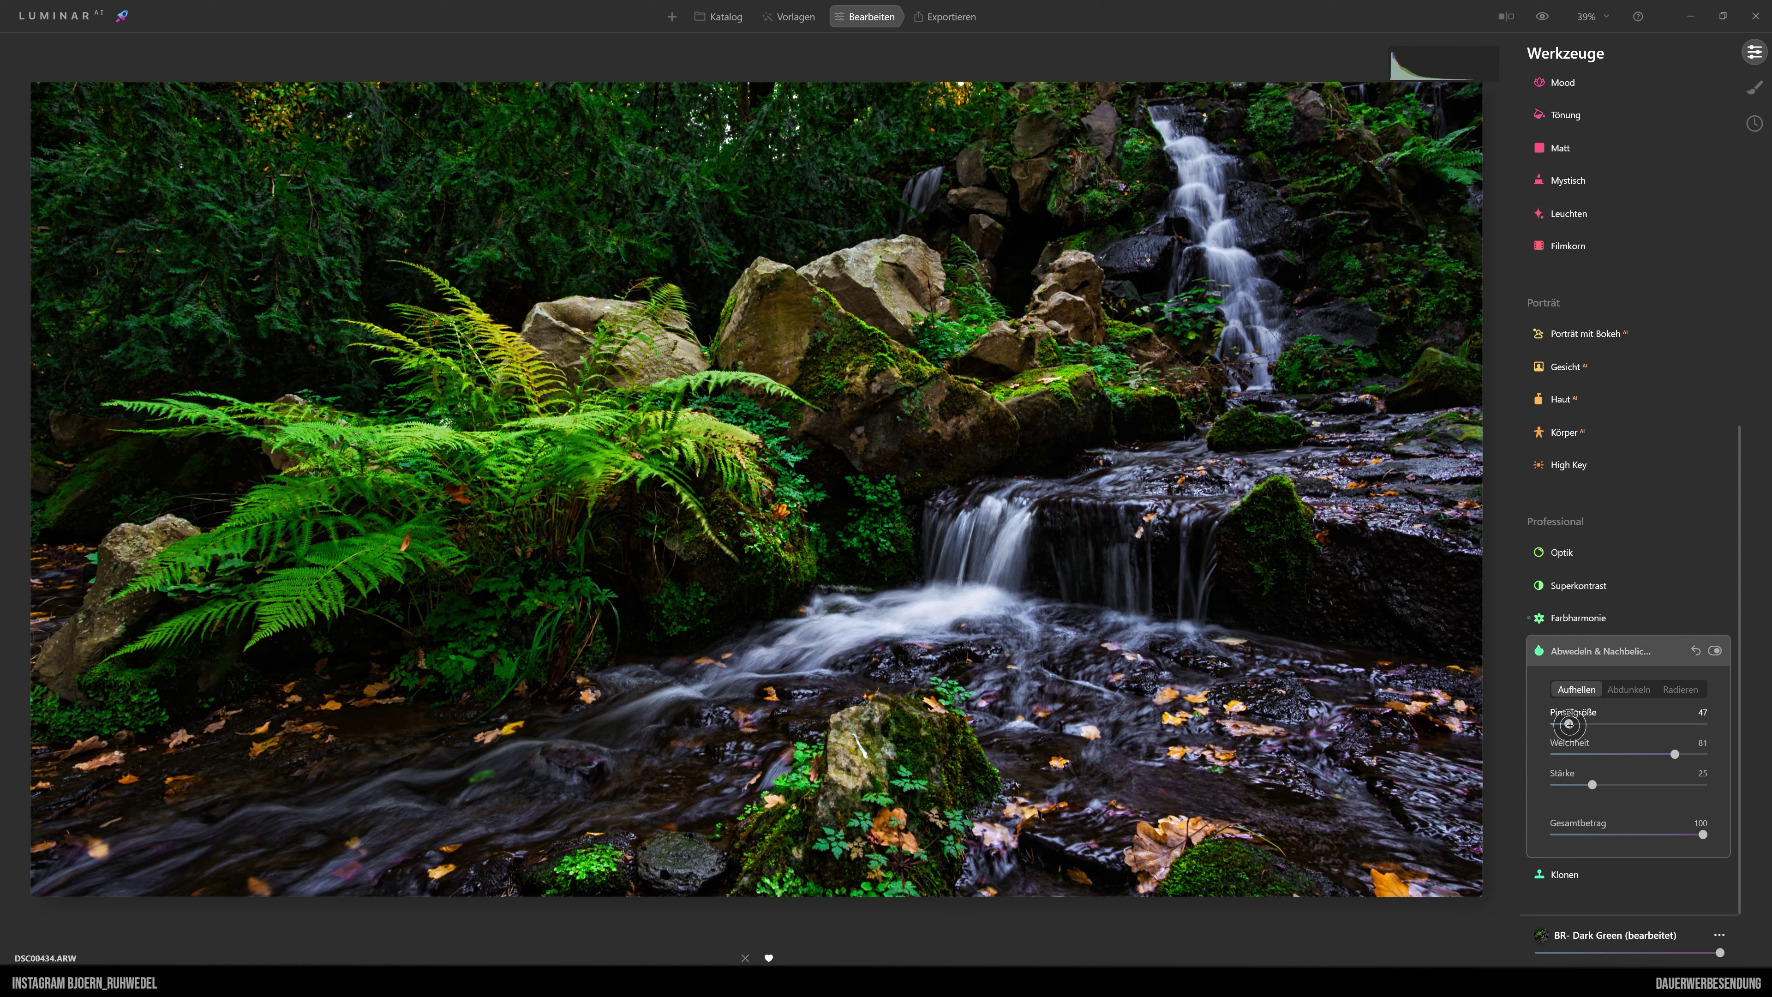
pyautogui.moveTo(1570, 725); pyautogui.dragTo(1564, 723)
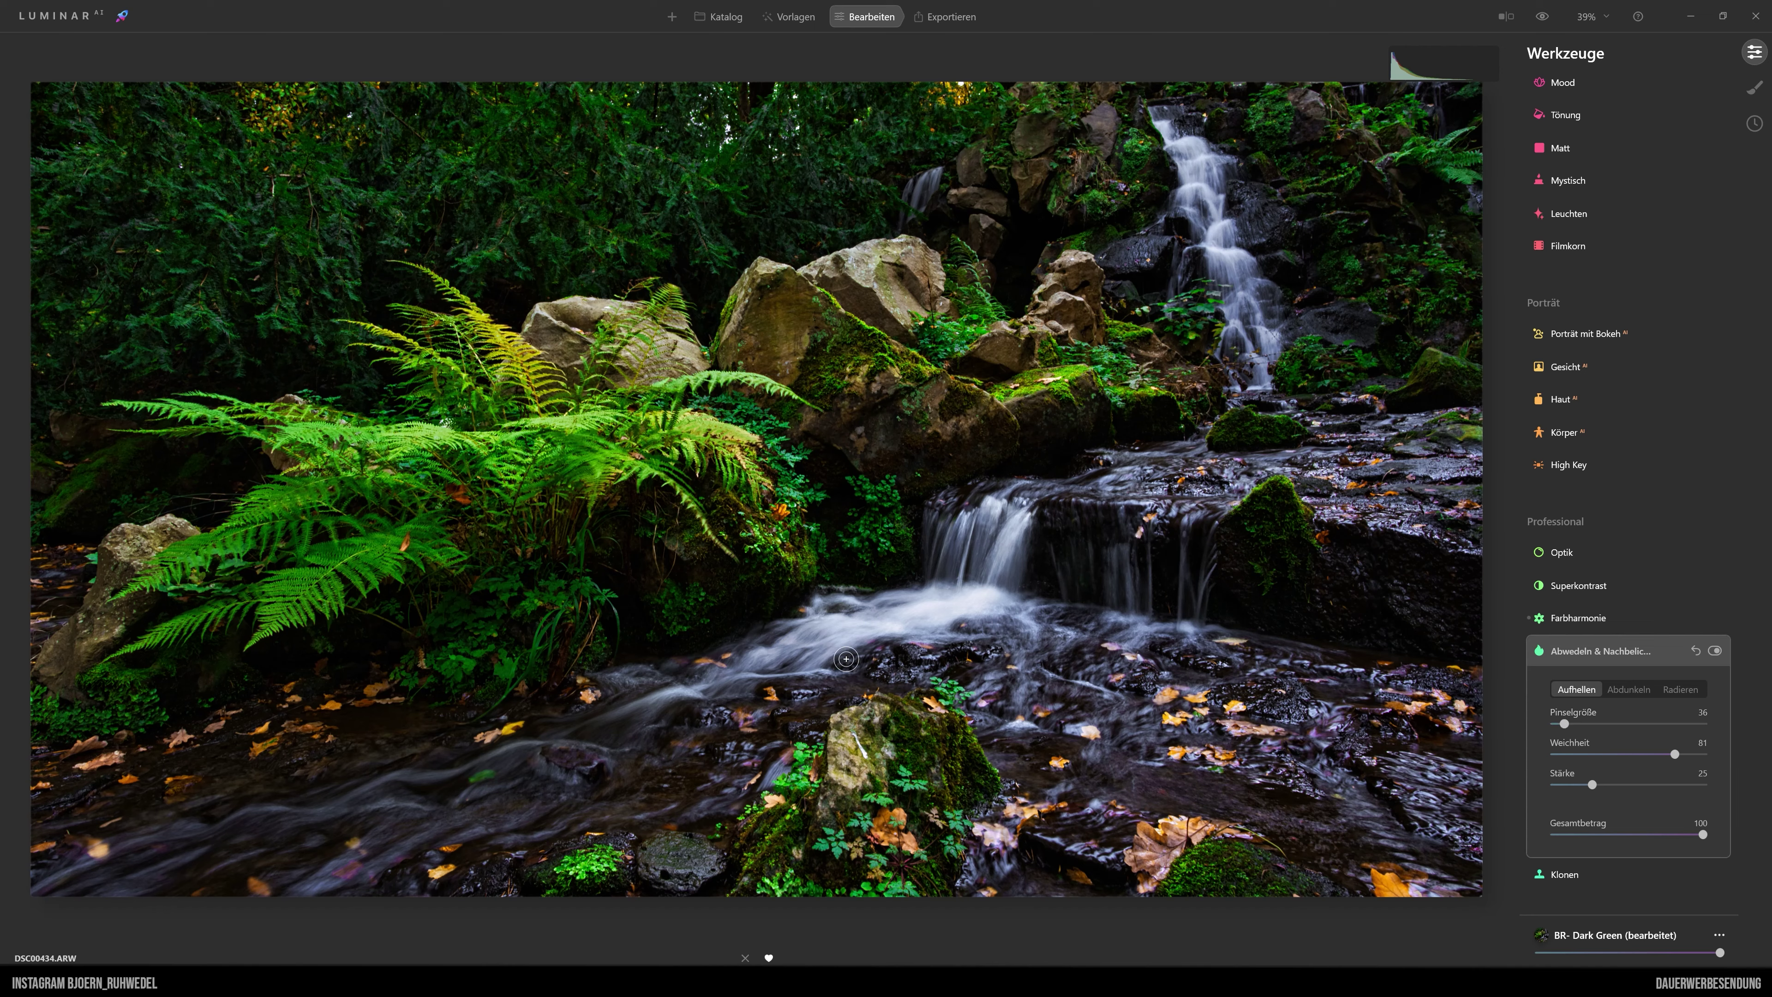
pyautogui.moveTo(768, 642); pyautogui.dragTo(662, 695)
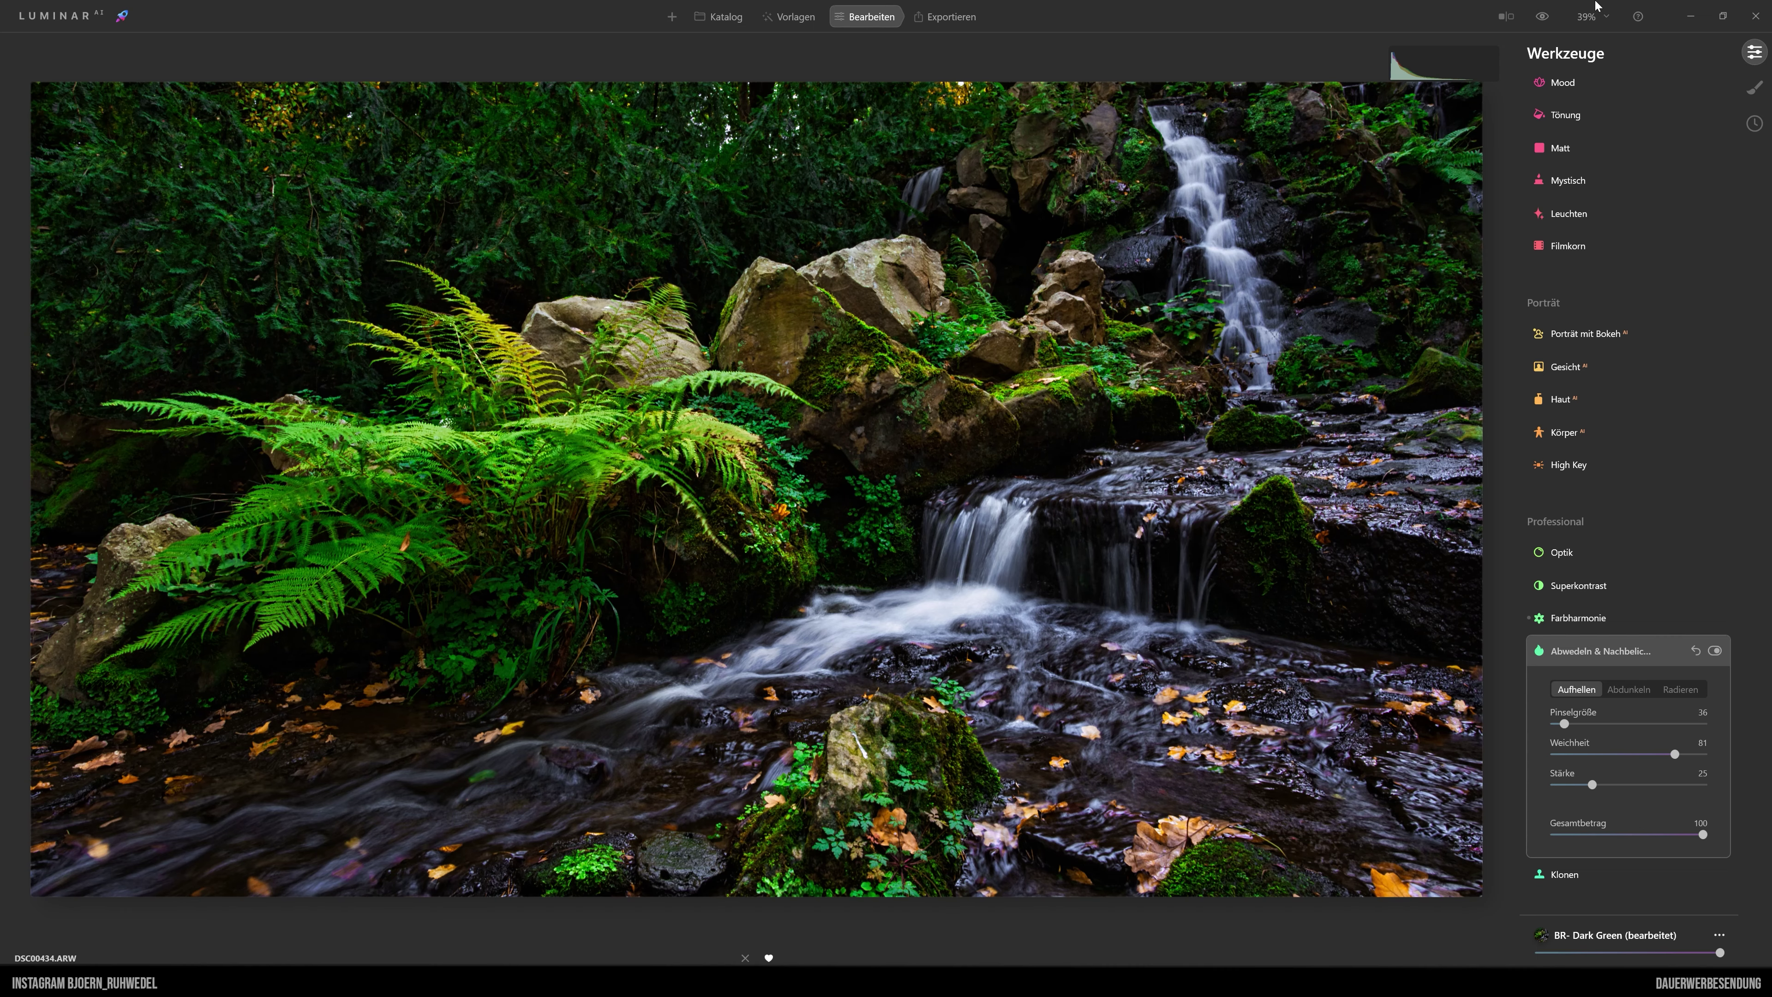
# - At 100% zoom, brighten the small upper waterfall, then again at reduced Stärke
pyautogui.click(1597, 17)
pyautogui.click(1630, 114)
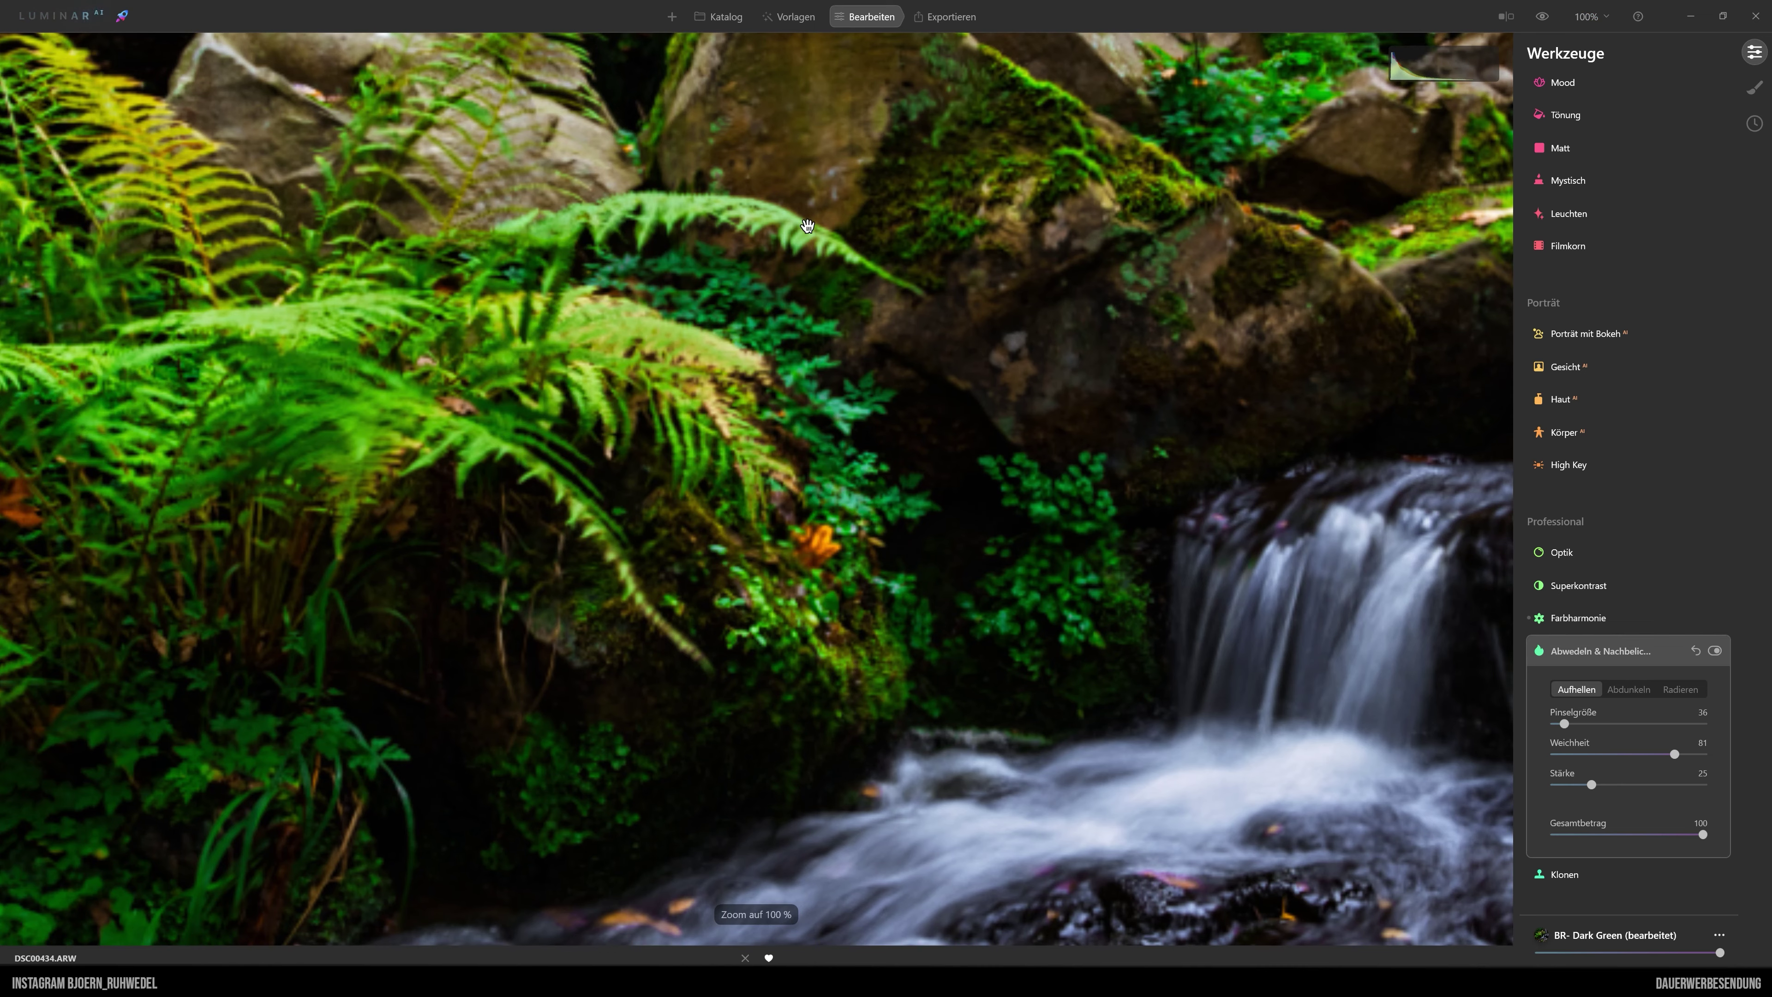
pyautogui.moveTo(773, 618); pyautogui.dragTo(815, 681)
pyautogui.moveTo(1186, 174); pyautogui.dragTo(1137, 593)
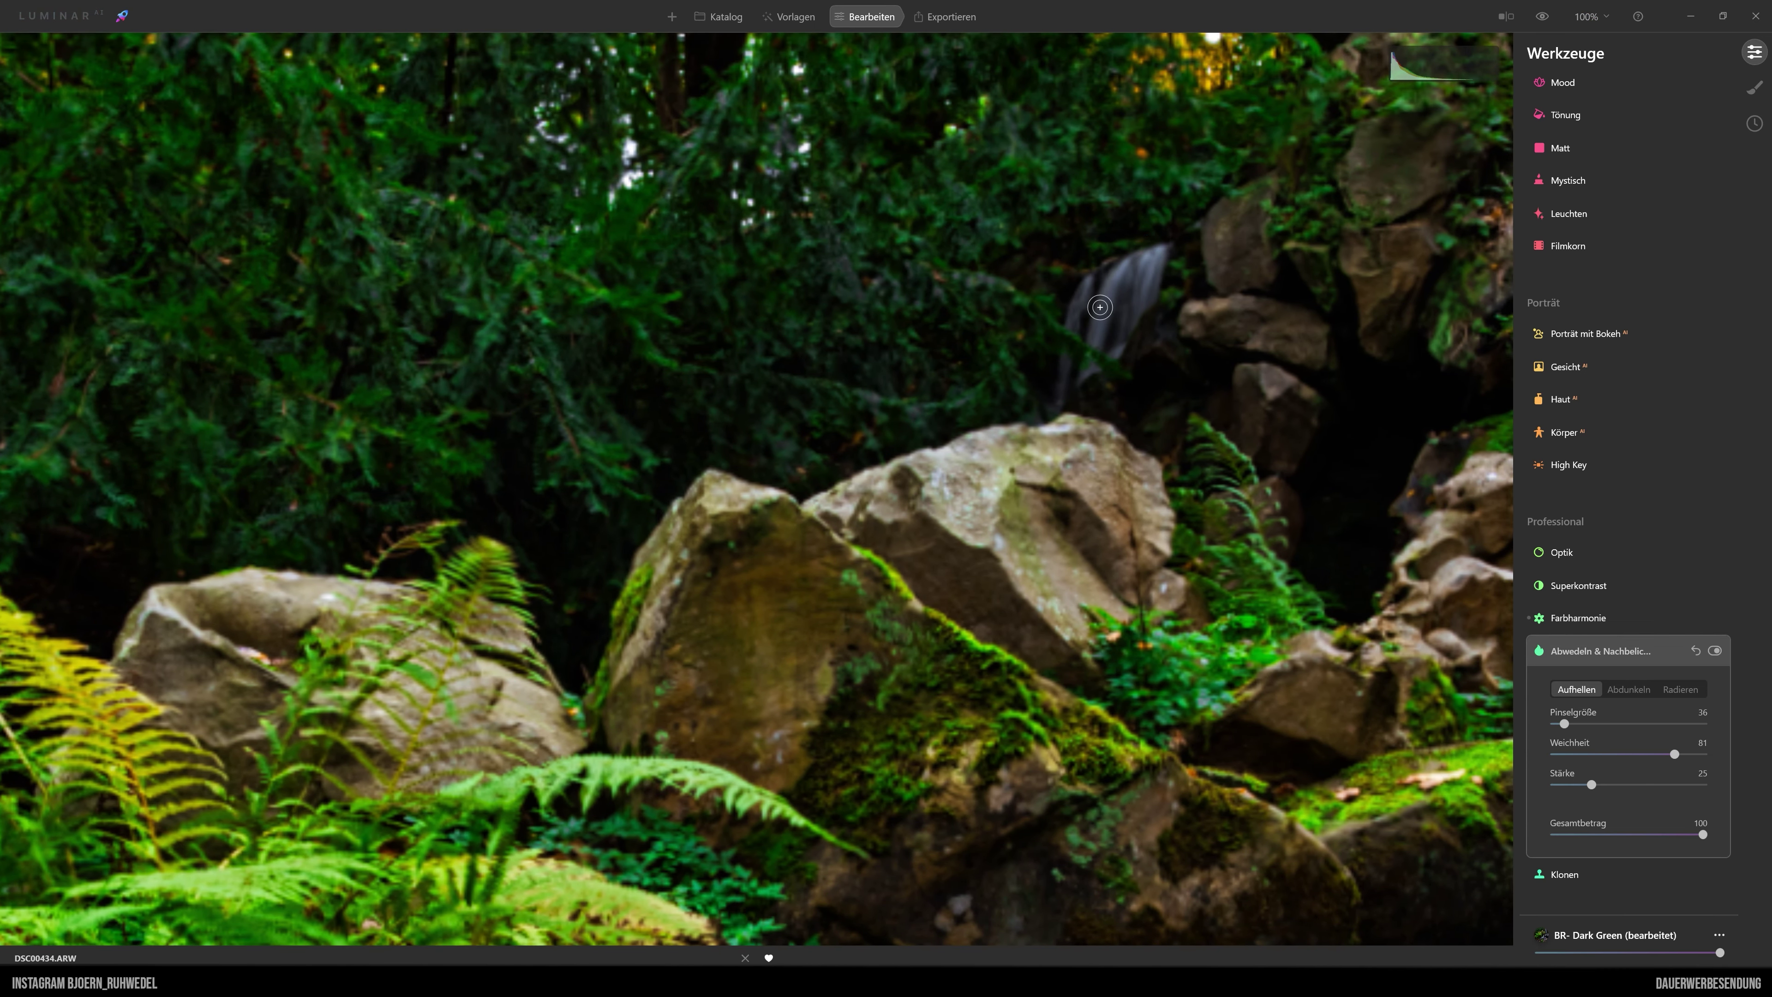
pyautogui.moveTo(1118, 270); pyautogui.dragTo(1111, 306)
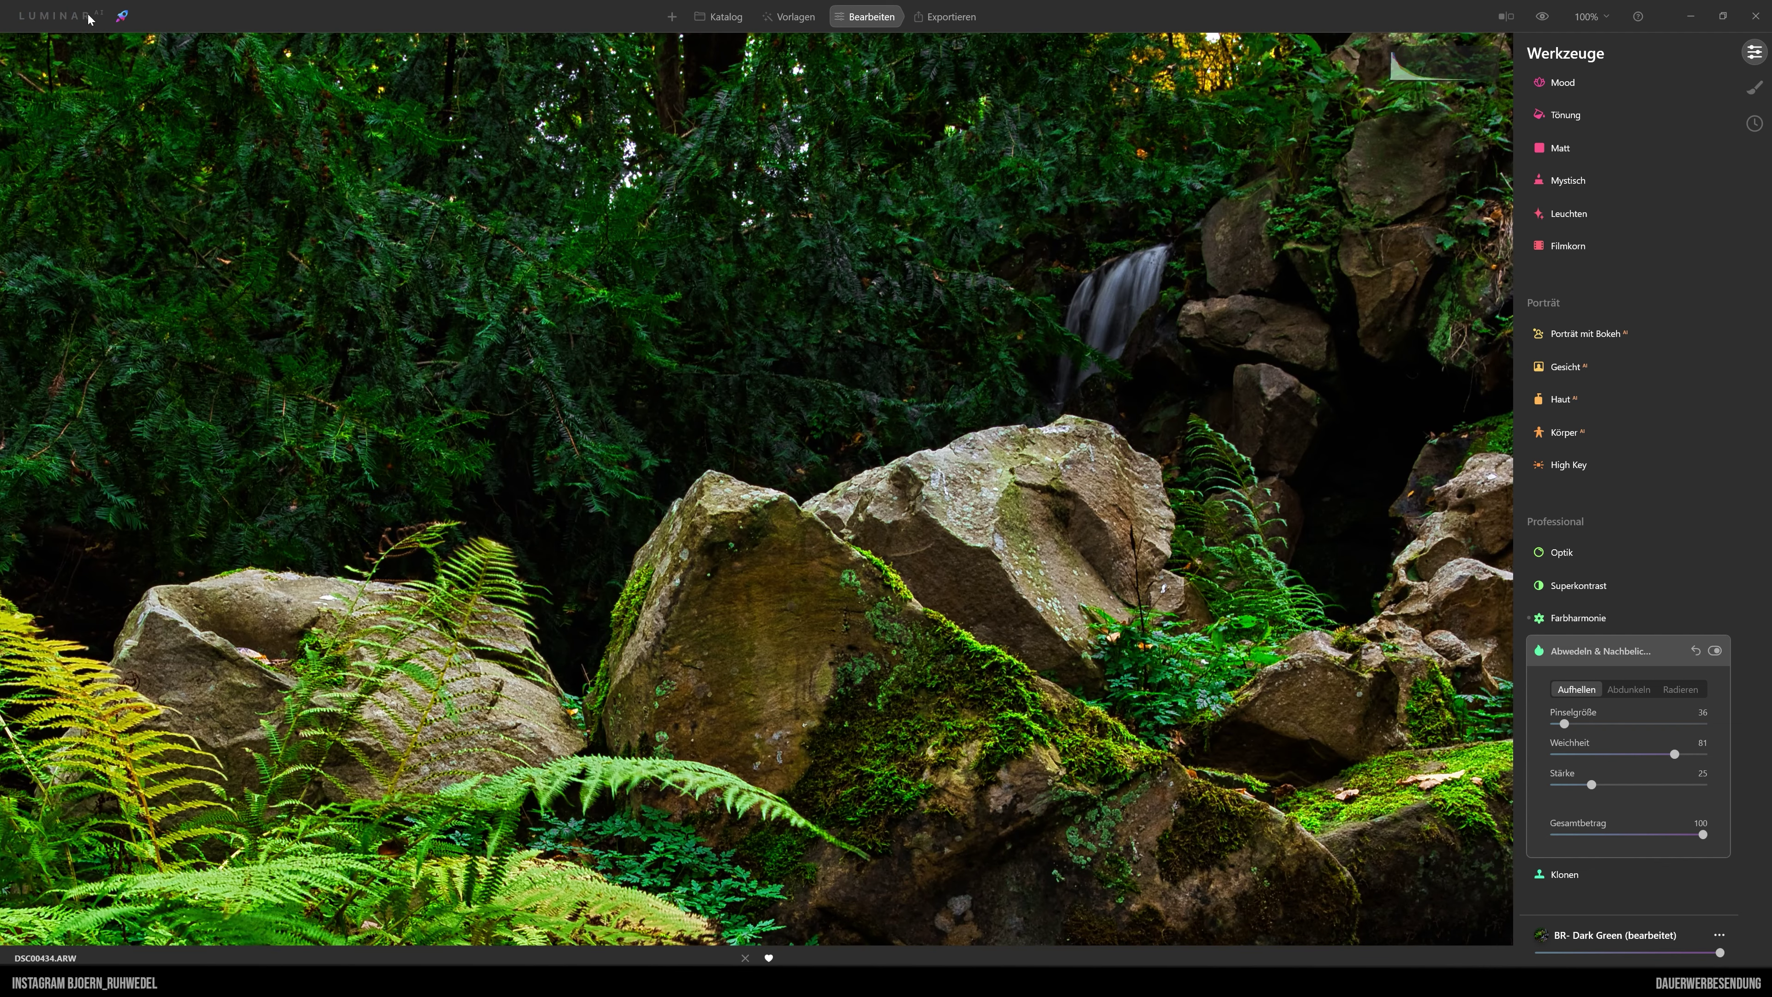
pyautogui.moveTo(1133, 273); pyautogui.dragTo(1094, 307)
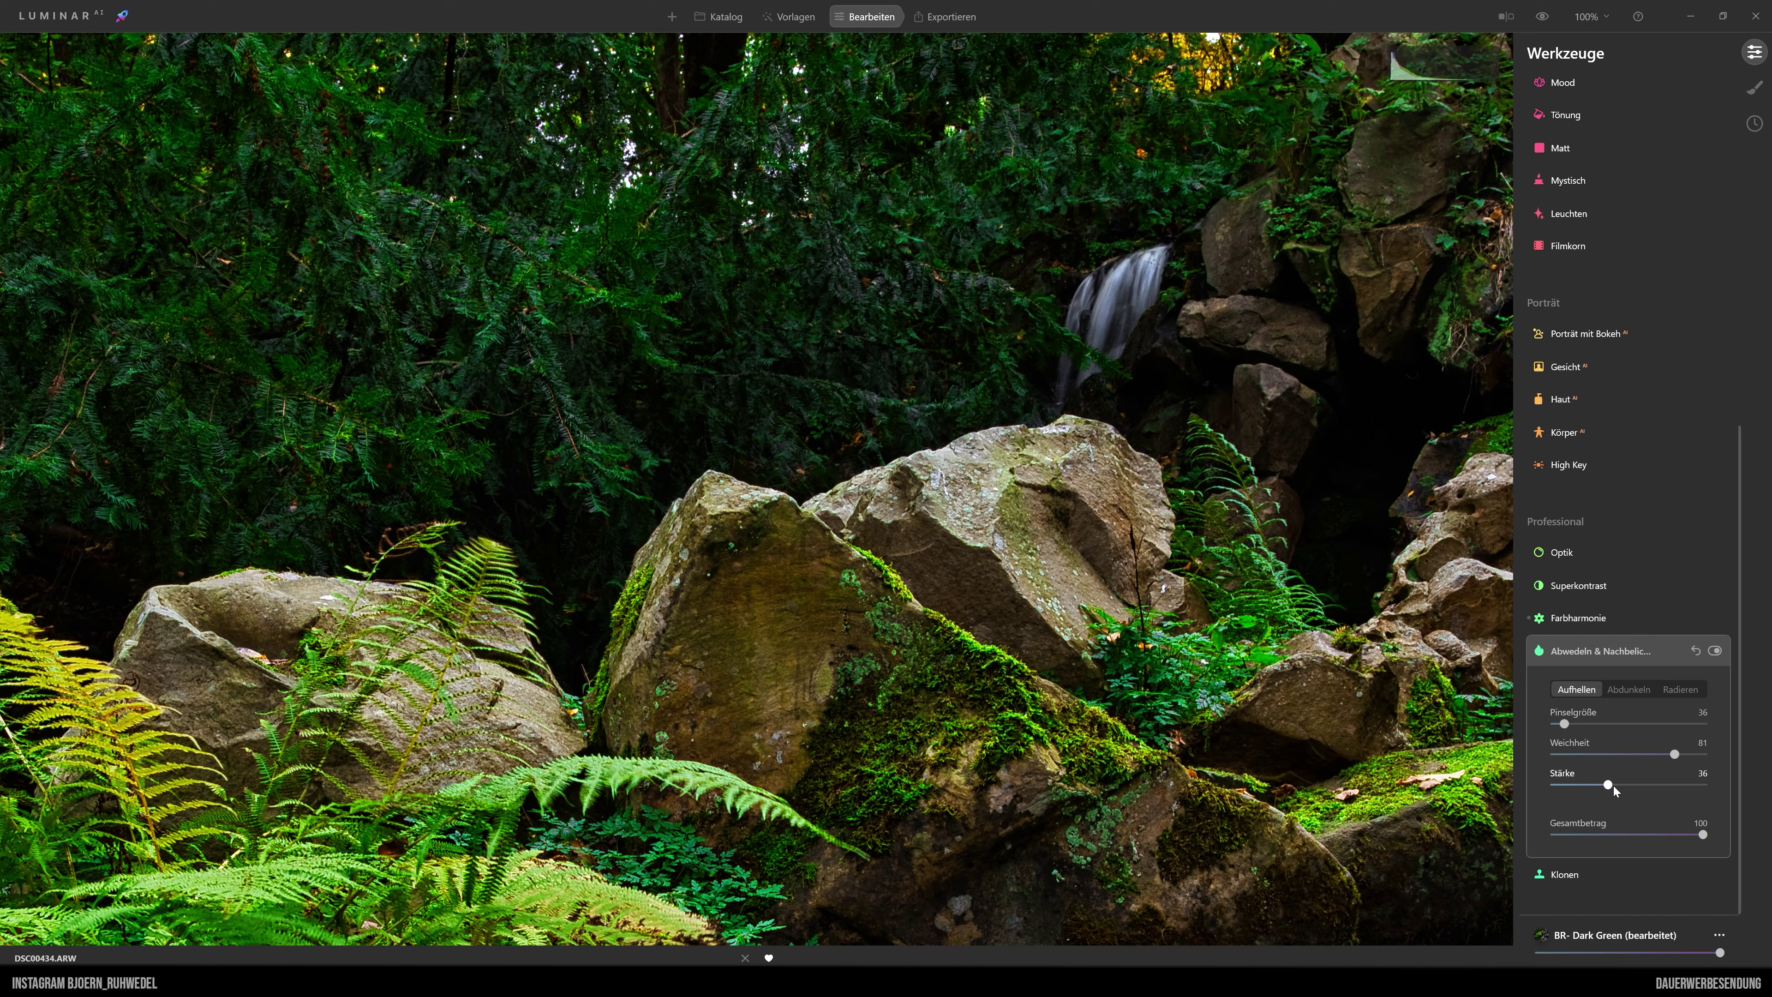
pyautogui.moveTo(1608, 785); pyautogui.dragTo(1597, 796)
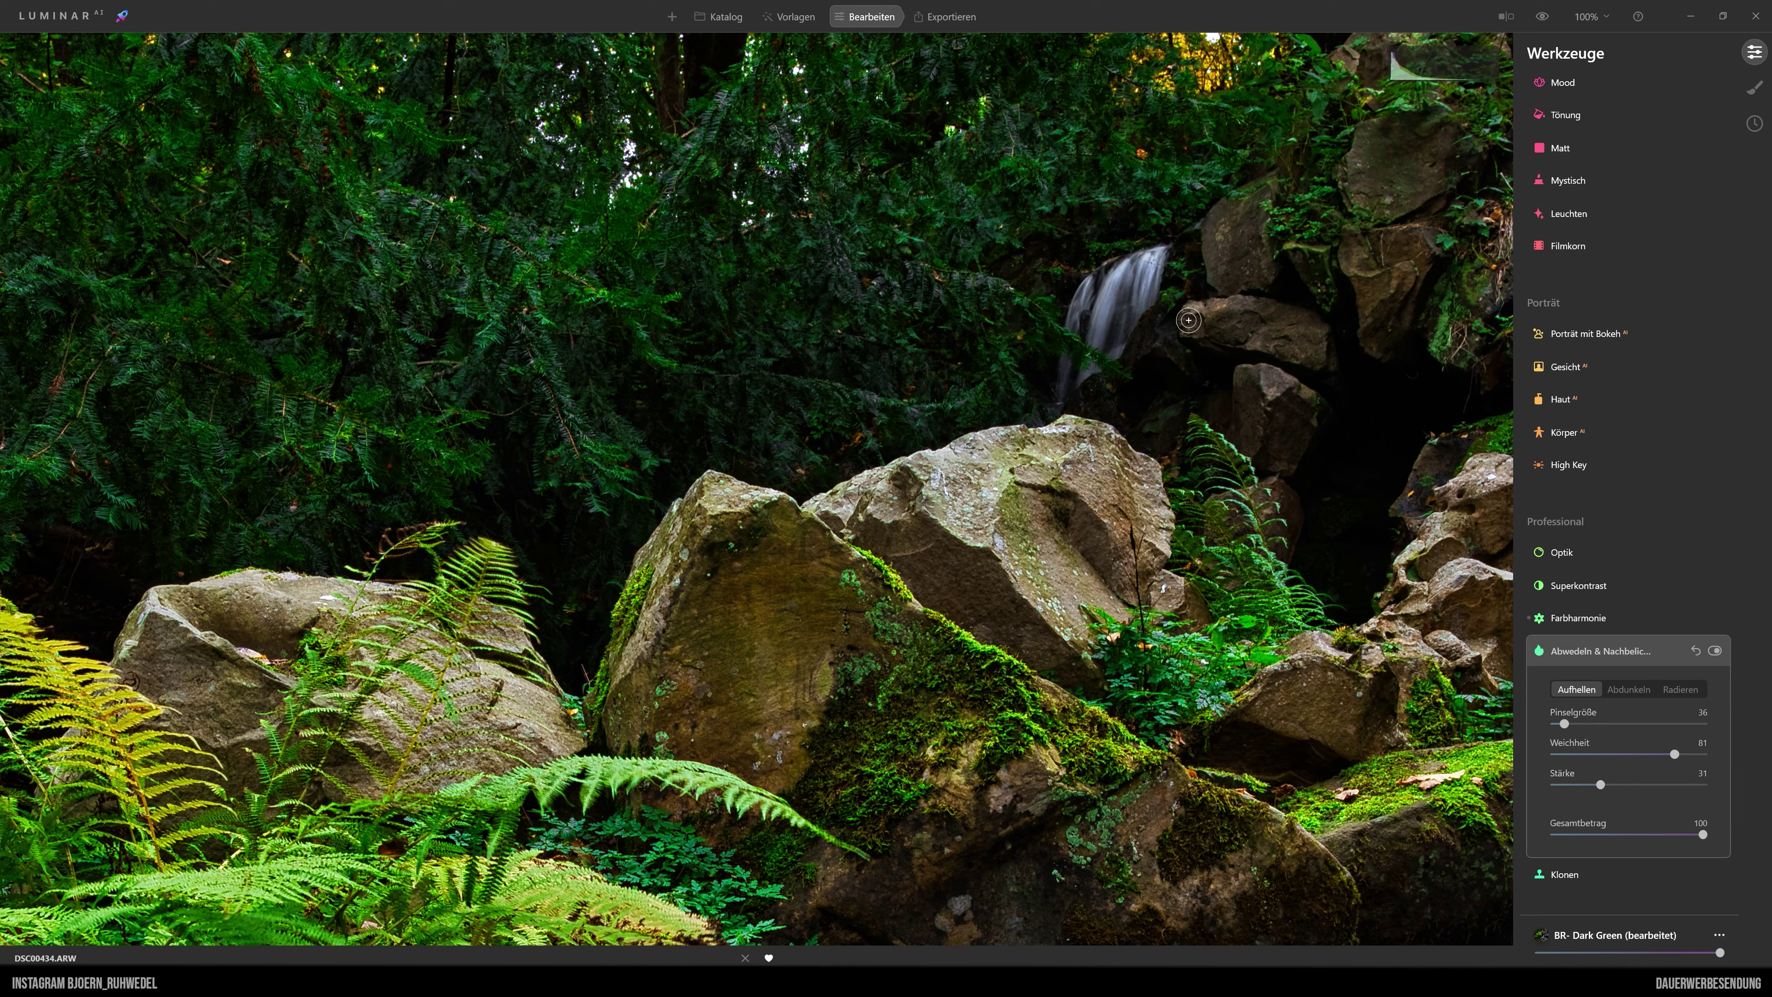
pyautogui.moveTo(1156, 256)
pyautogui.mouseDown()
pyautogui.moveTo(1097, 296)
pyautogui.moveTo(1098, 319)
pyautogui.mouseUp()
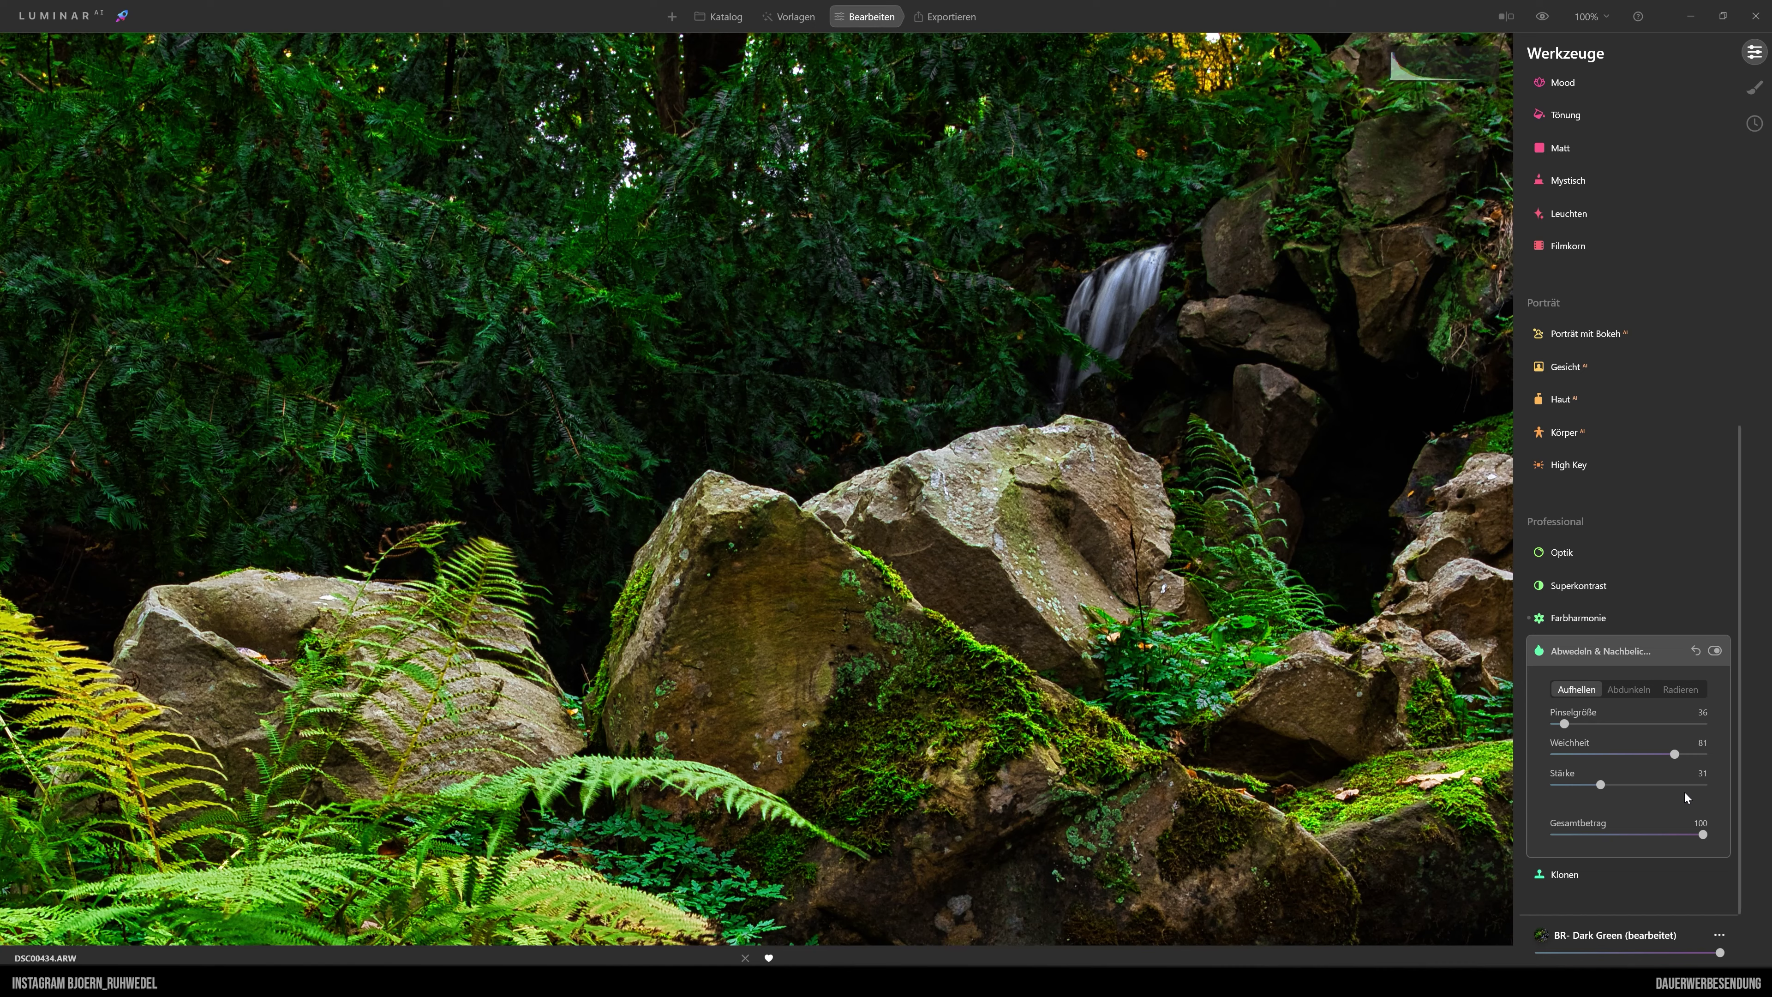
# - Switch to Radieren with Pinselgröße 42 and lower softness
pyautogui.click(1684, 691)
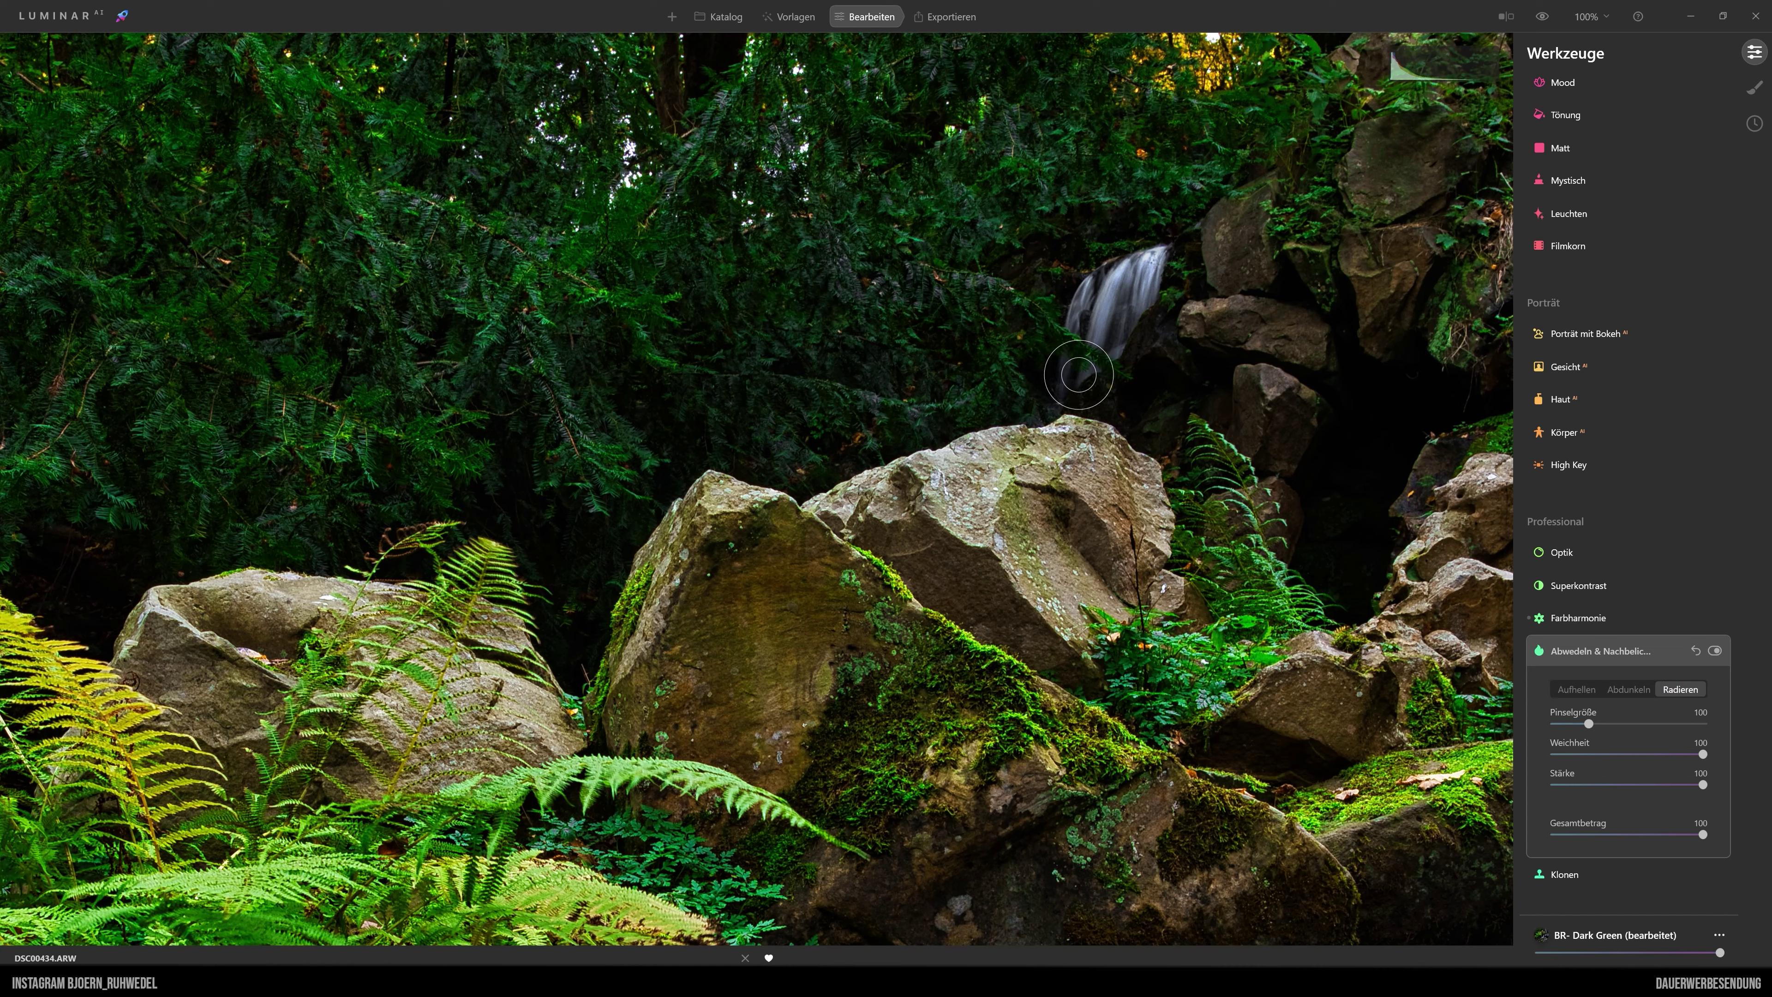
pyautogui.moveTo(1588, 723); pyautogui.dragTo(1567, 723)
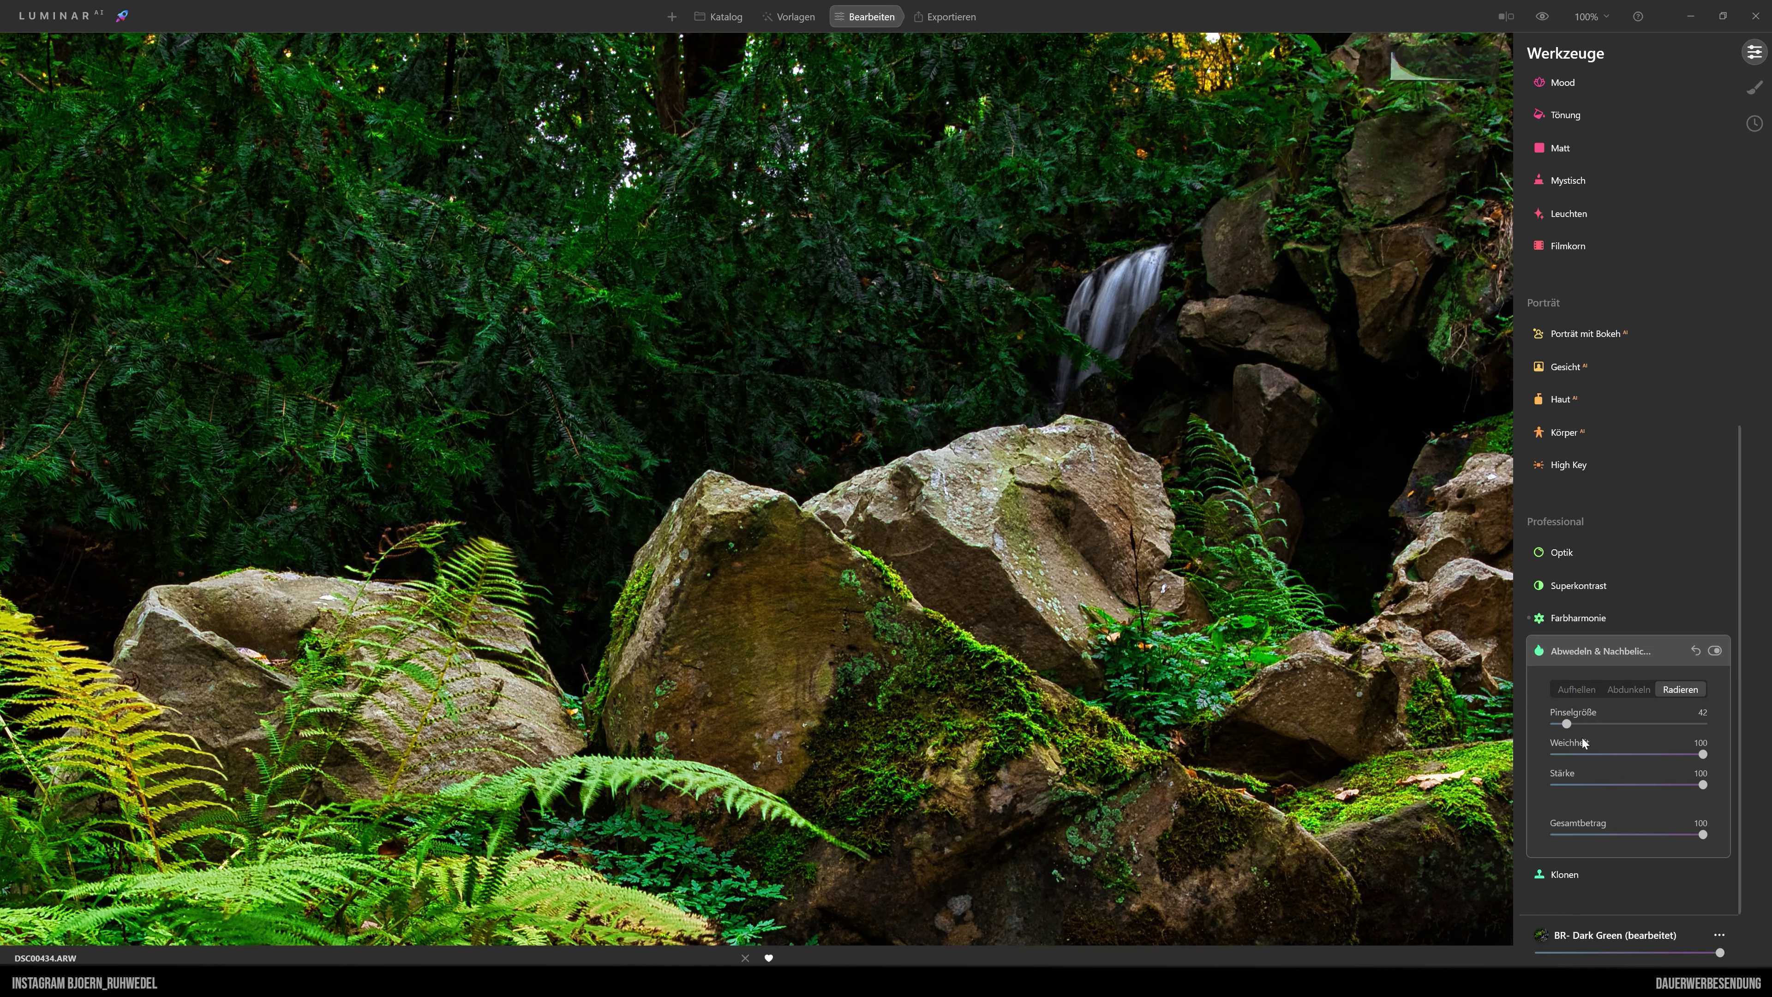
pyautogui.moveTo(1701, 753); pyautogui.dragTo(1635, 754)
# - Back in Aufhellen at fit-to-screen zoom, brighten both cascades and toggle the effect to compare
pyautogui.click(1578, 689)
pyautogui.click(1589, 17)
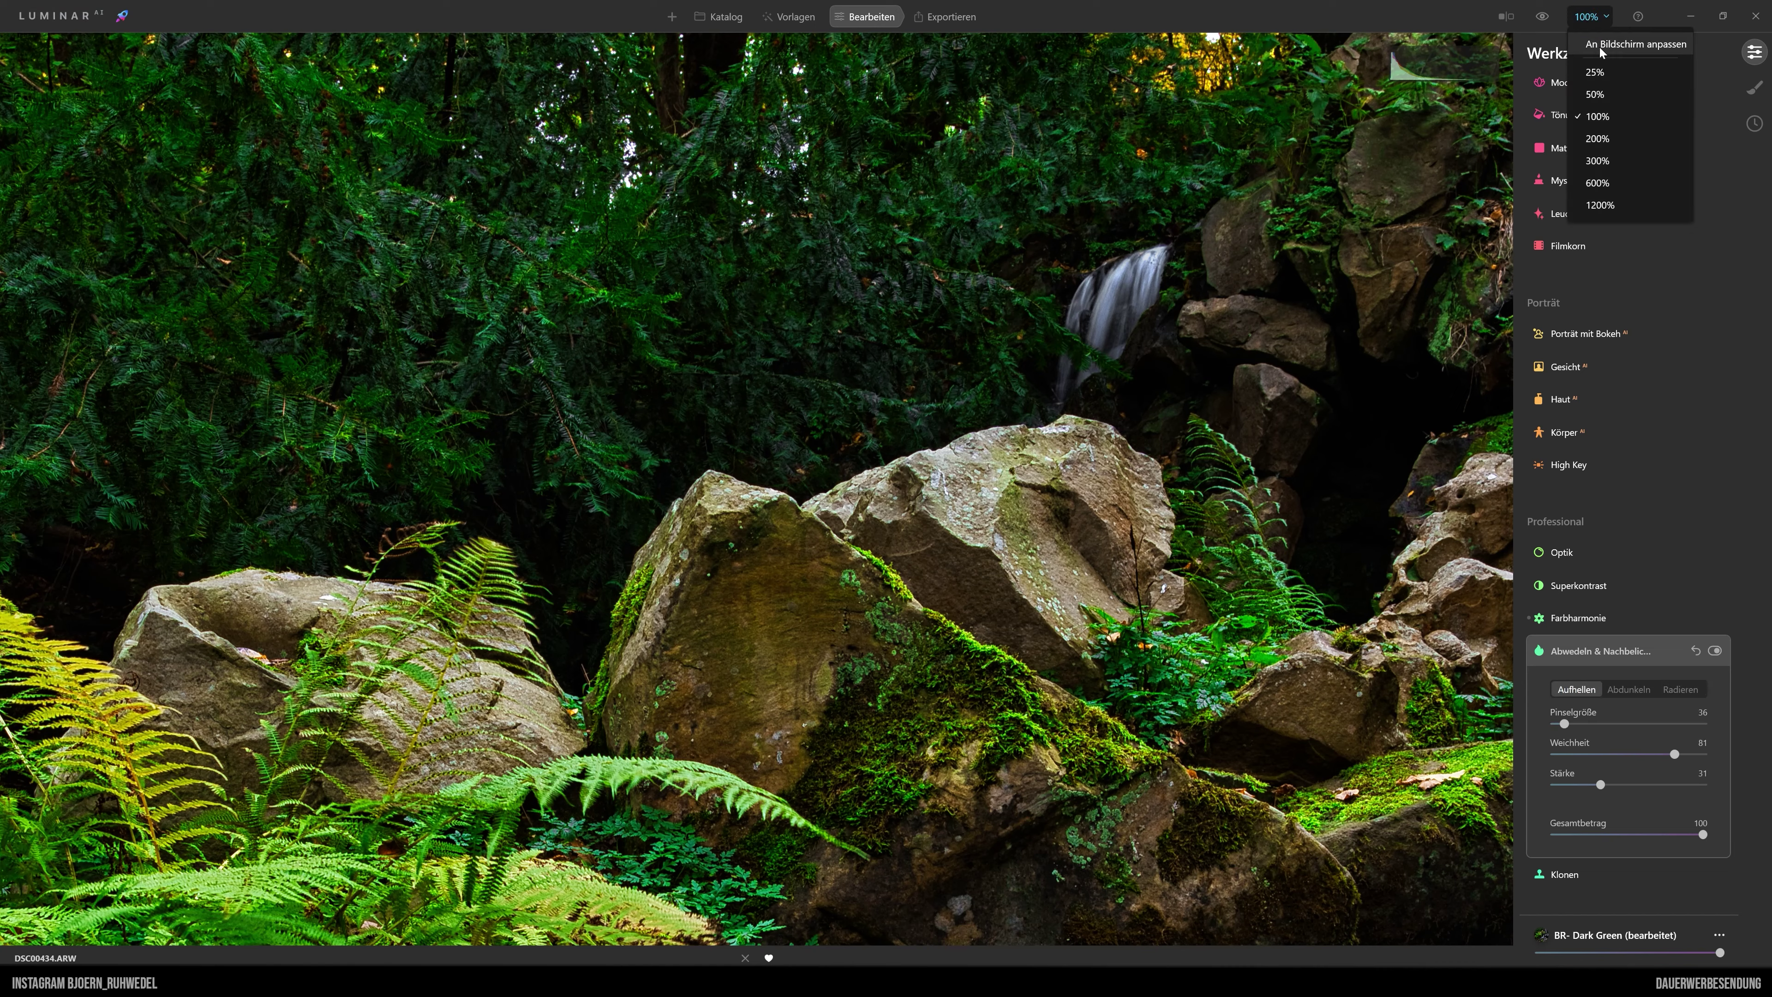
pyautogui.click(1561, 131)
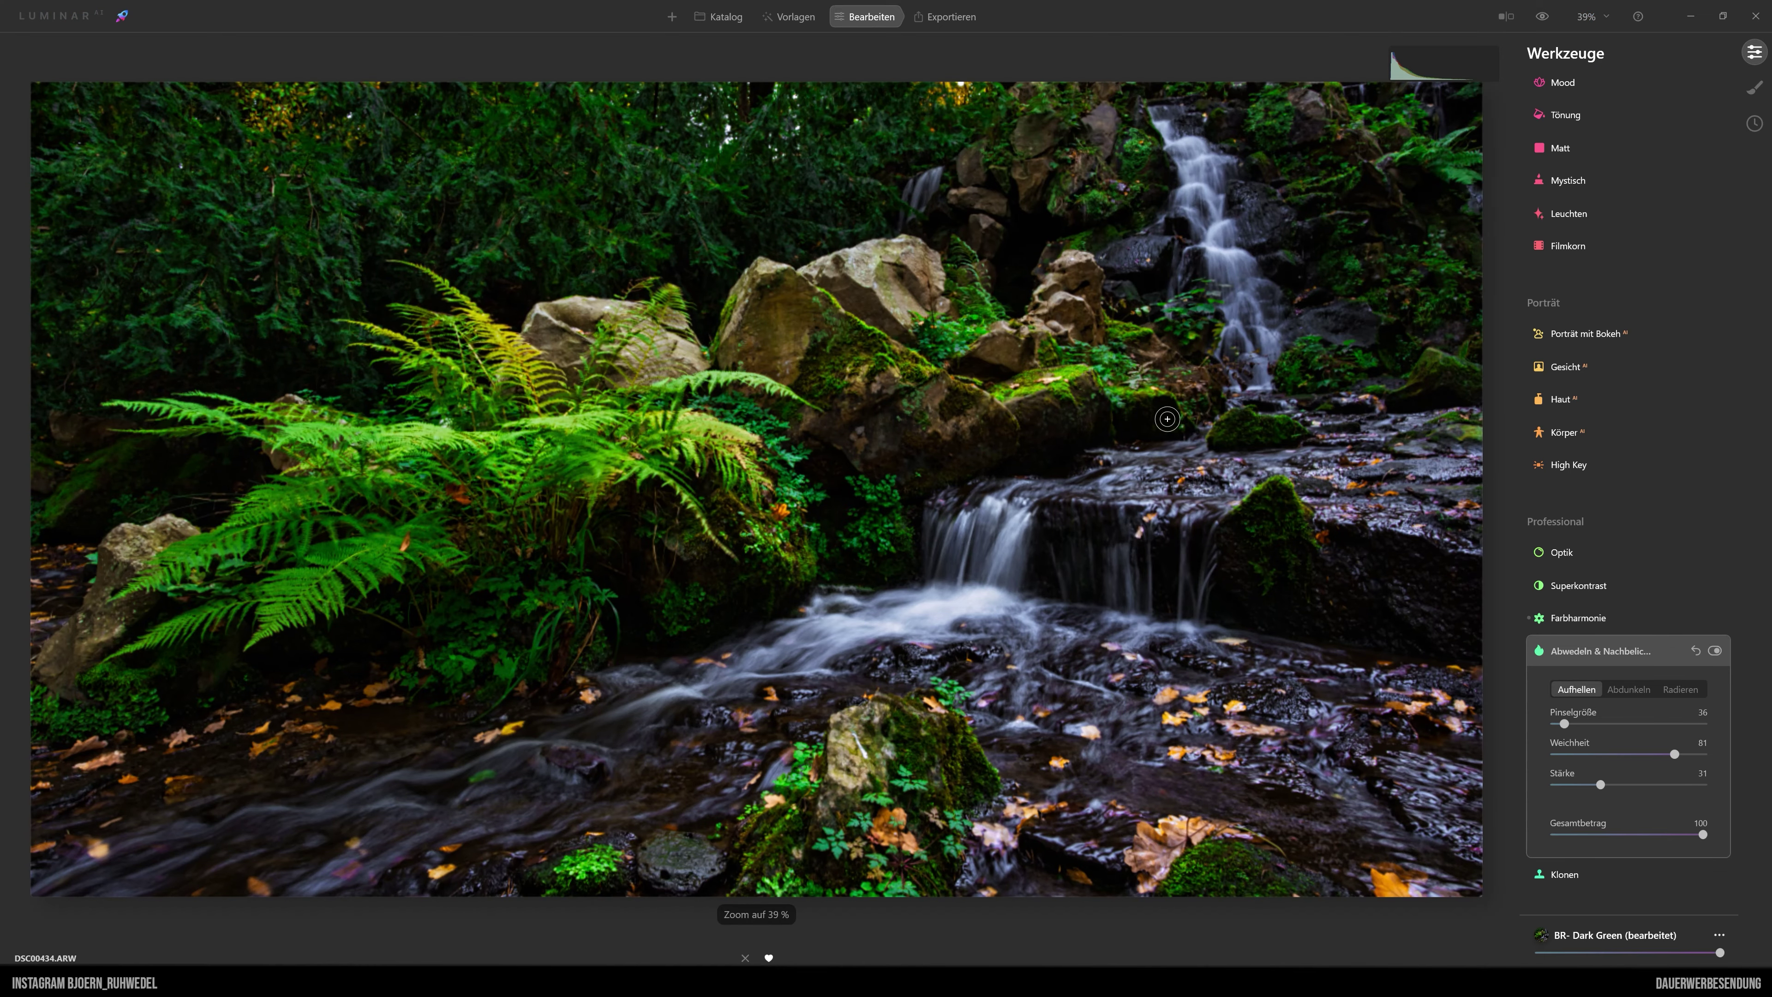
pyautogui.moveTo(698, 628); pyautogui.dragTo(1184, 293)
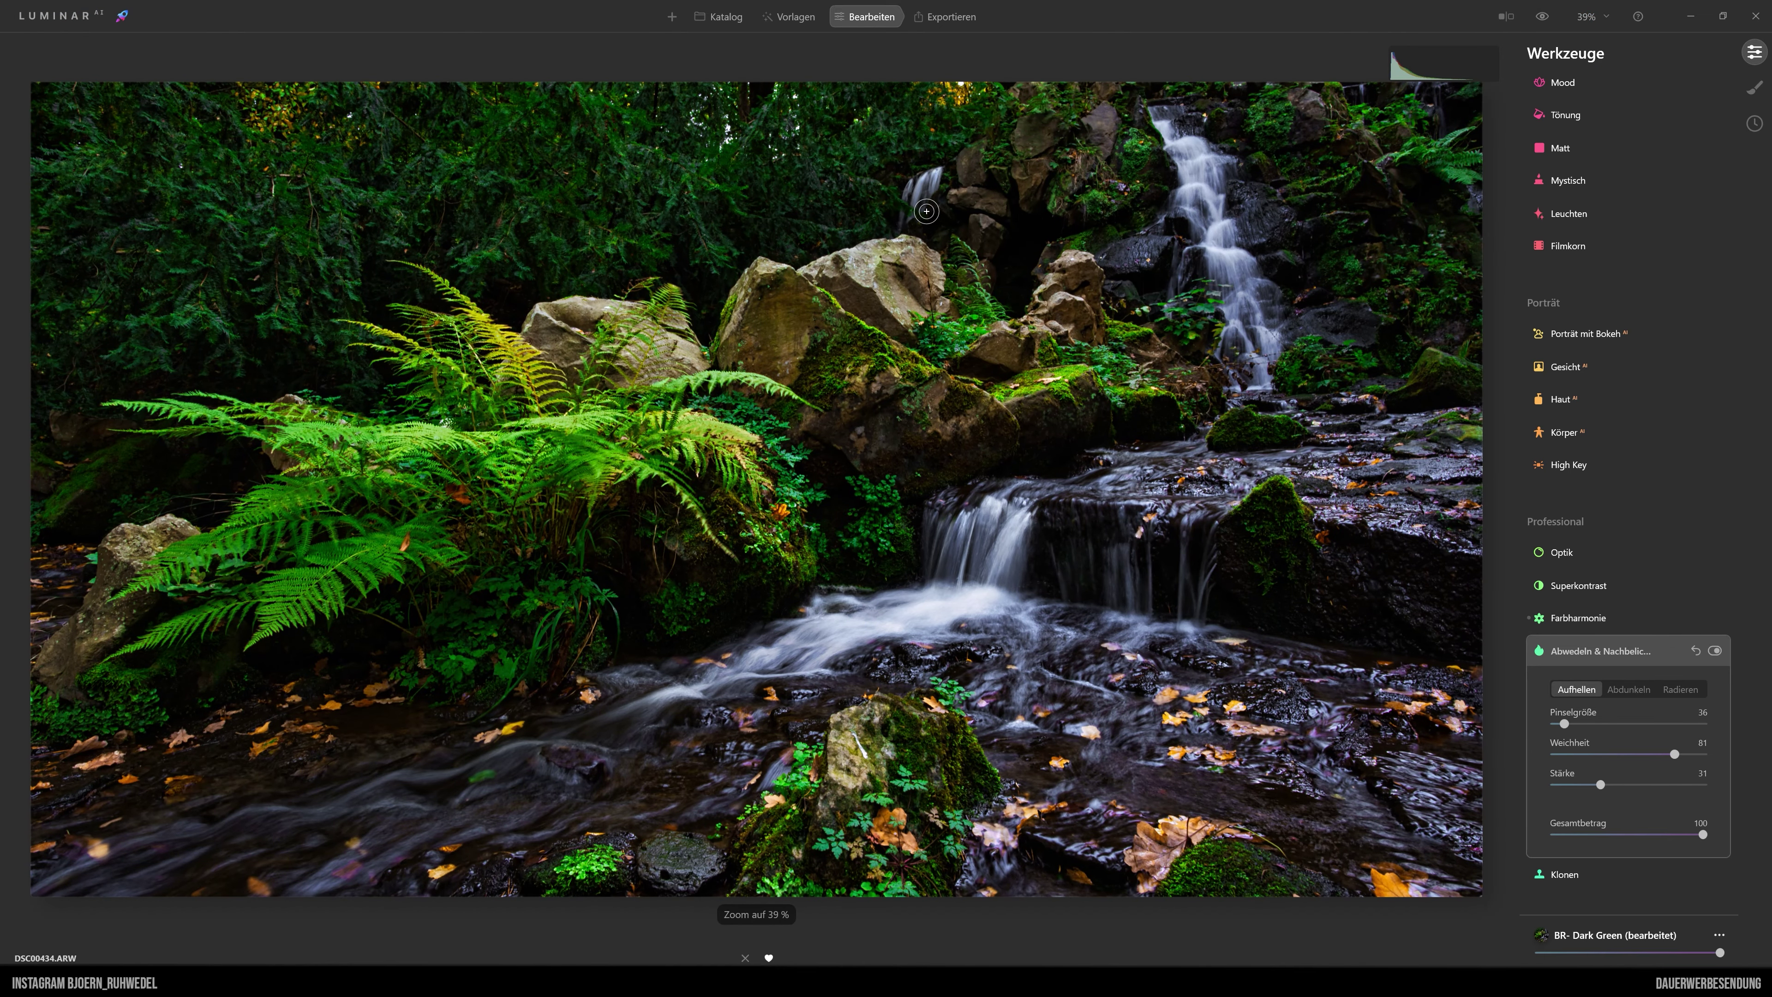
pyautogui.moveTo(1627, 586)
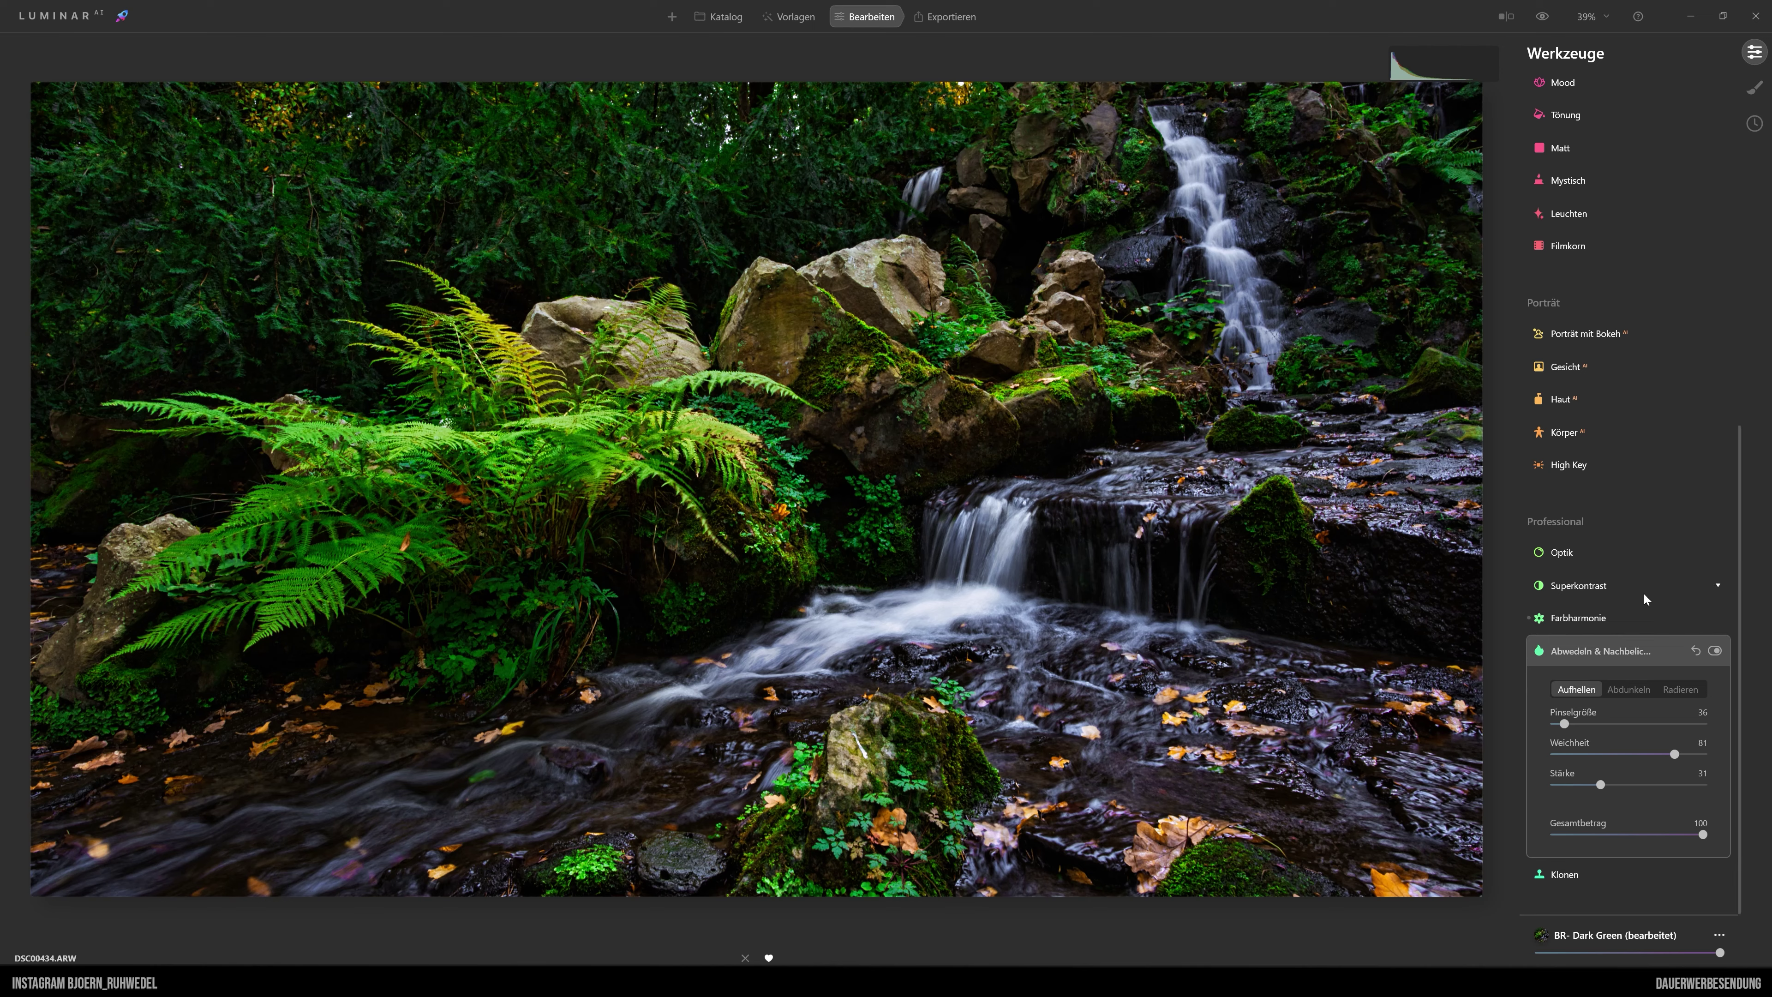
pyautogui.click(1715, 651)
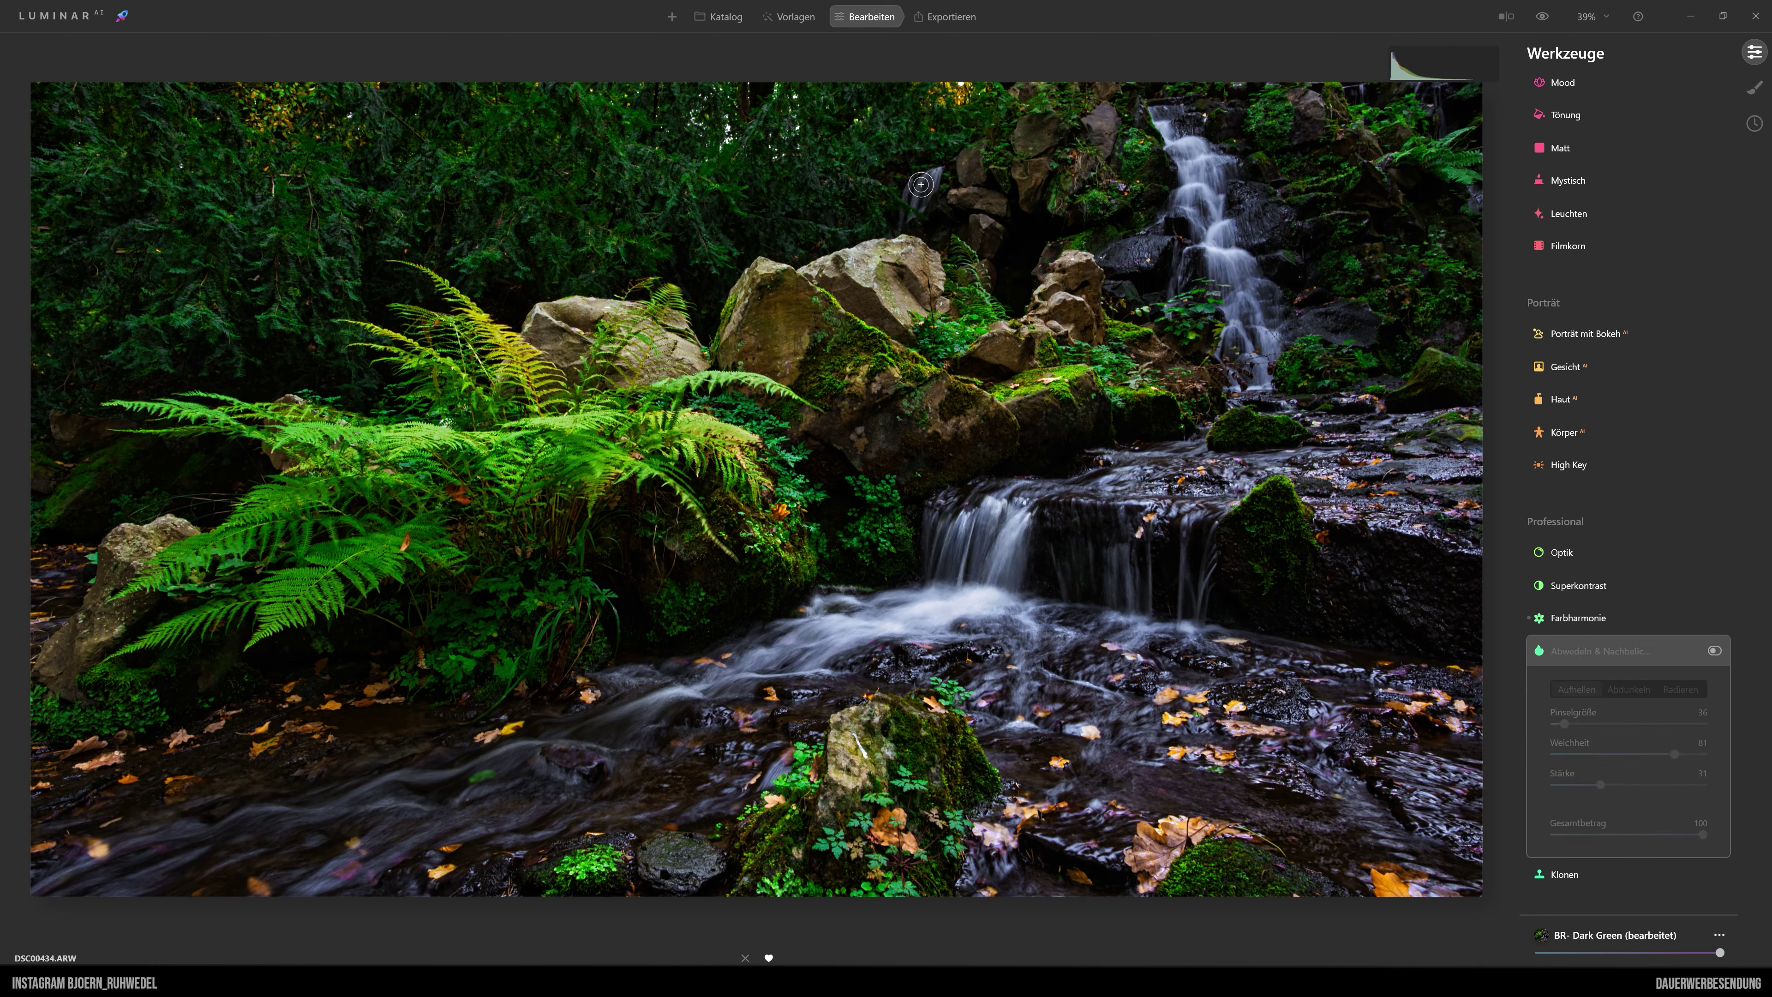
pyautogui.click(1715, 651)
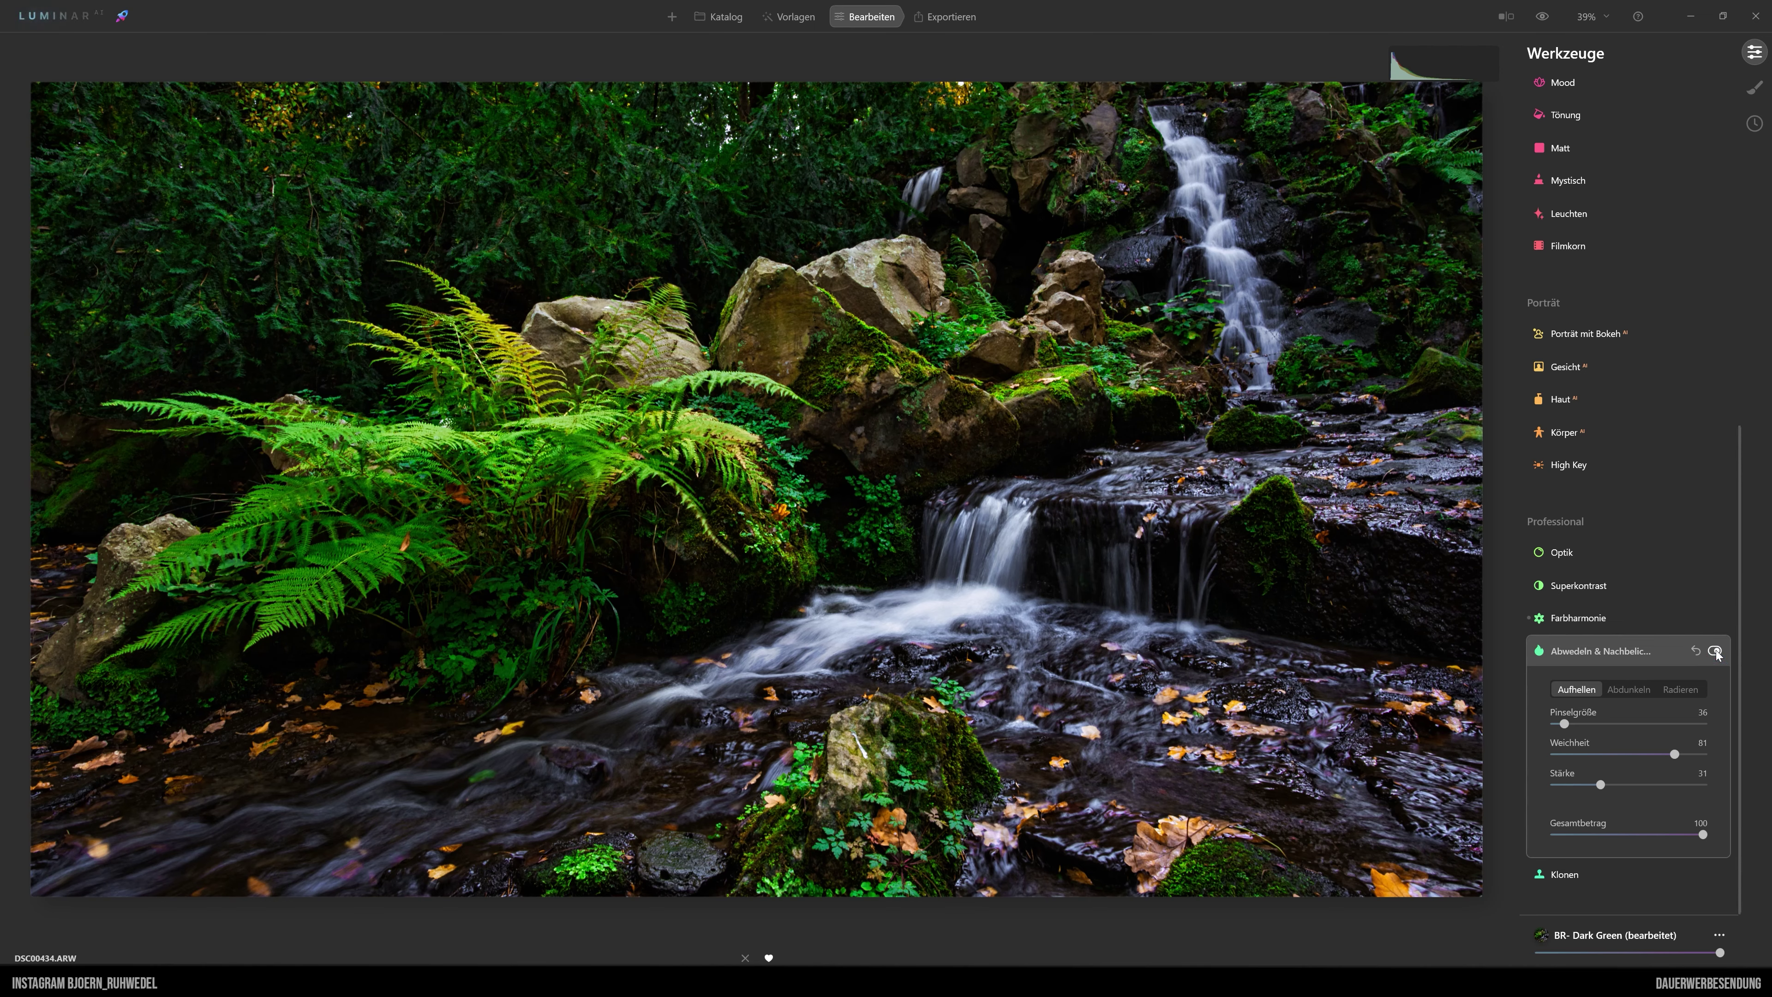
pyautogui.click(1715, 651)
pyautogui.click(1715, 650)
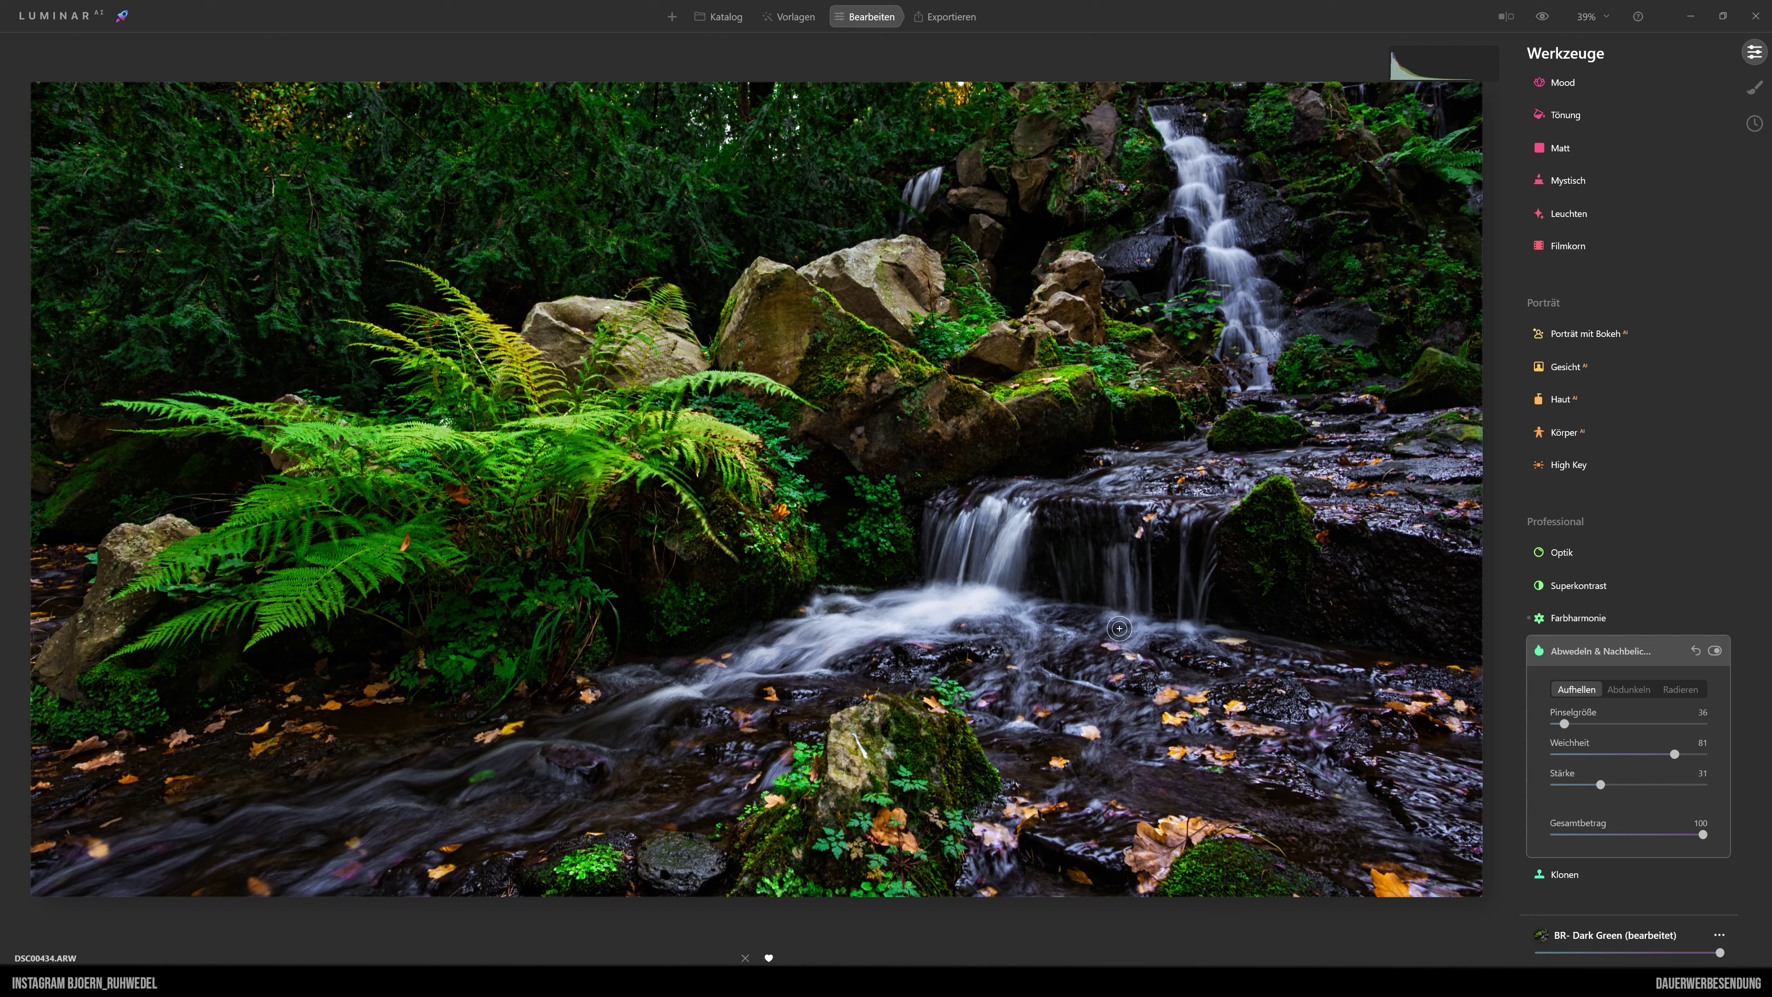
# - Brighten the middle cascade, the thin waterfall stream and the water below
pyautogui.moveTo(1118, 615)
pyautogui.mouseDown()
pyautogui.moveTo(1189, 628)
pyautogui.moveTo(1198, 510)
pyautogui.mouseUp()
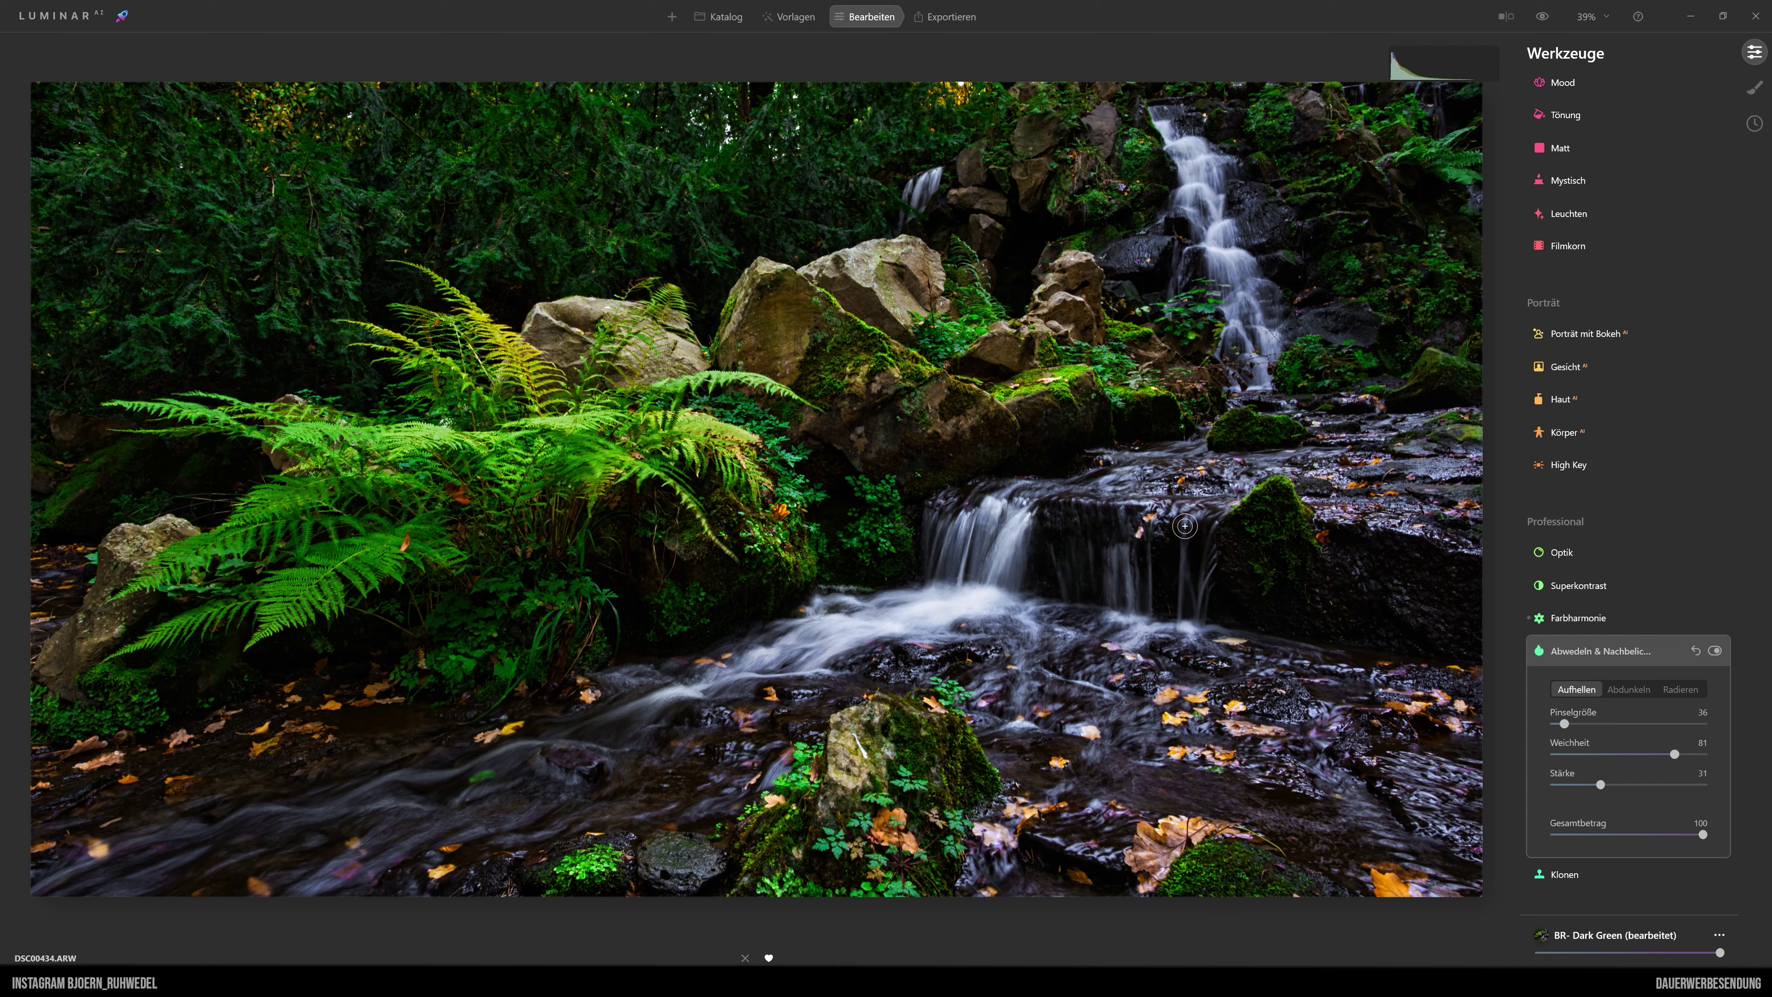
pyautogui.moveTo(1184, 529)
pyautogui.mouseDown()
pyautogui.moveTo(1180, 580)
pyautogui.moveTo(1086, 621)
pyautogui.mouseUp()
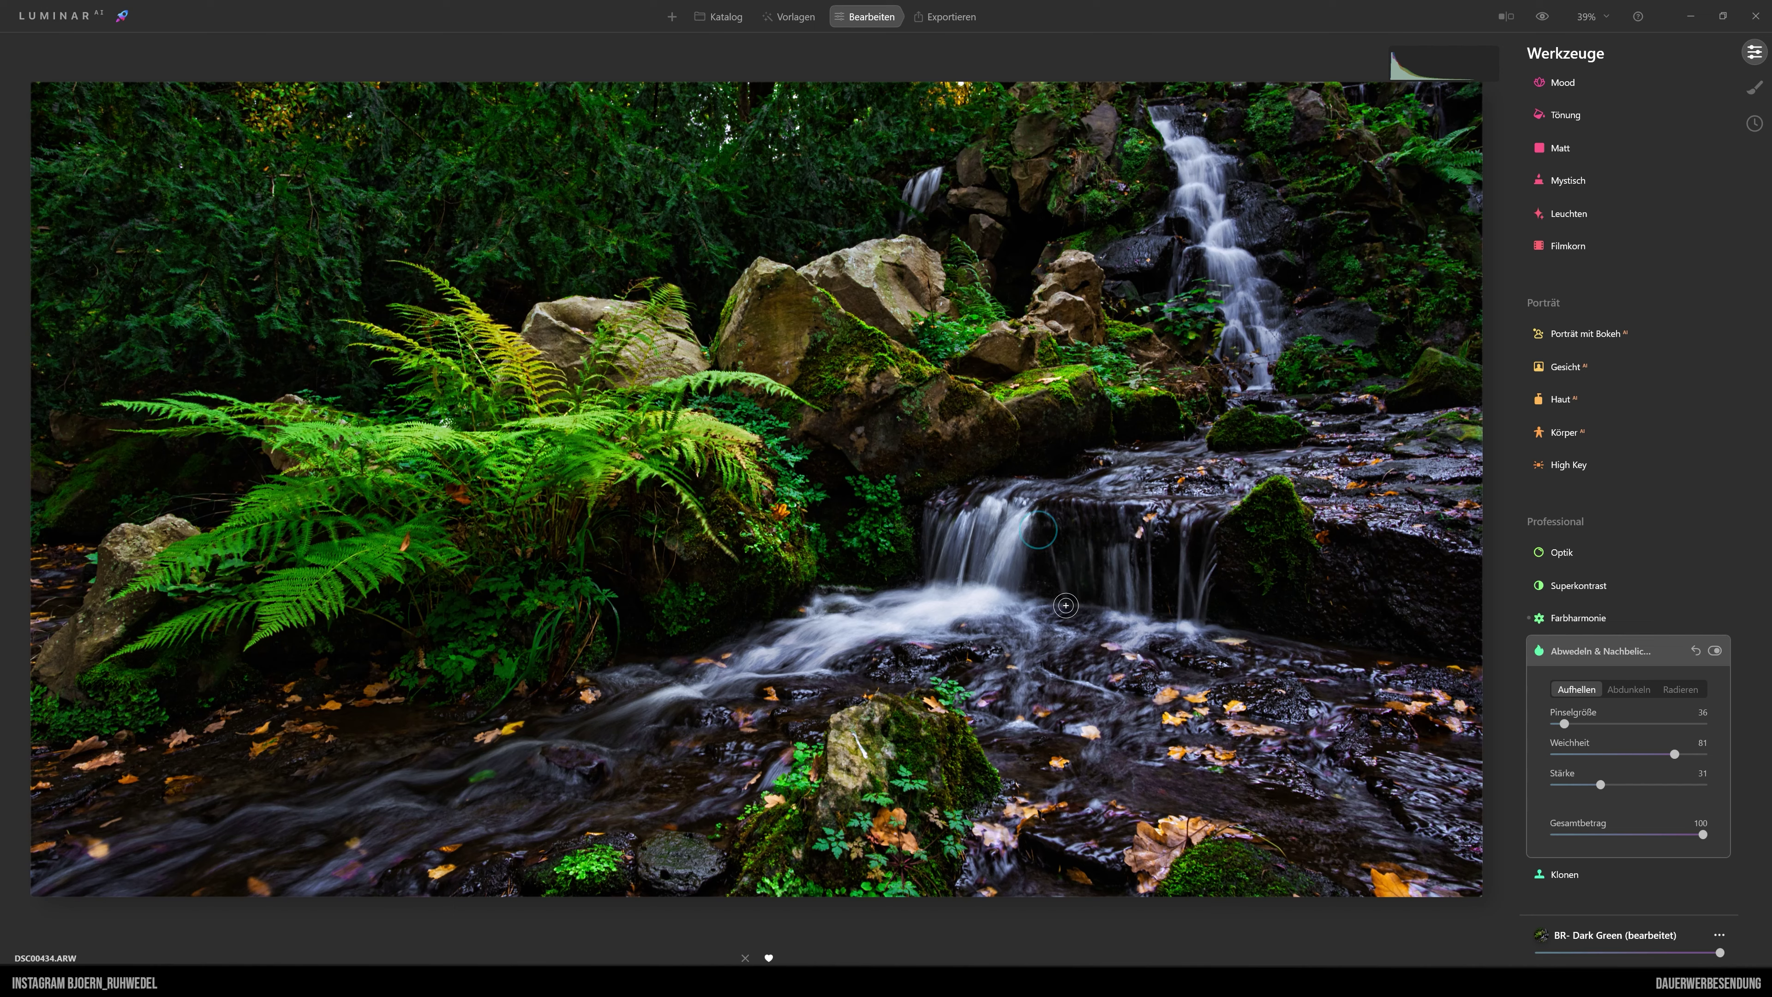
pyautogui.moveTo(1029, 646)
pyautogui.mouseDown()
pyautogui.moveTo(977, 690)
pyautogui.moveTo(993, 618)
pyautogui.moveTo(753, 673)
pyautogui.moveTo(80, 884)
pyautogui.moveTo(369, 843)
pyautogui.moveTo(365, 862)
pyautogui.moveTo(534, 809)
pyautogui.moveTo(520, 782)
pyautogui.moveTo(458, 802)
pyautogui.mouseUp()
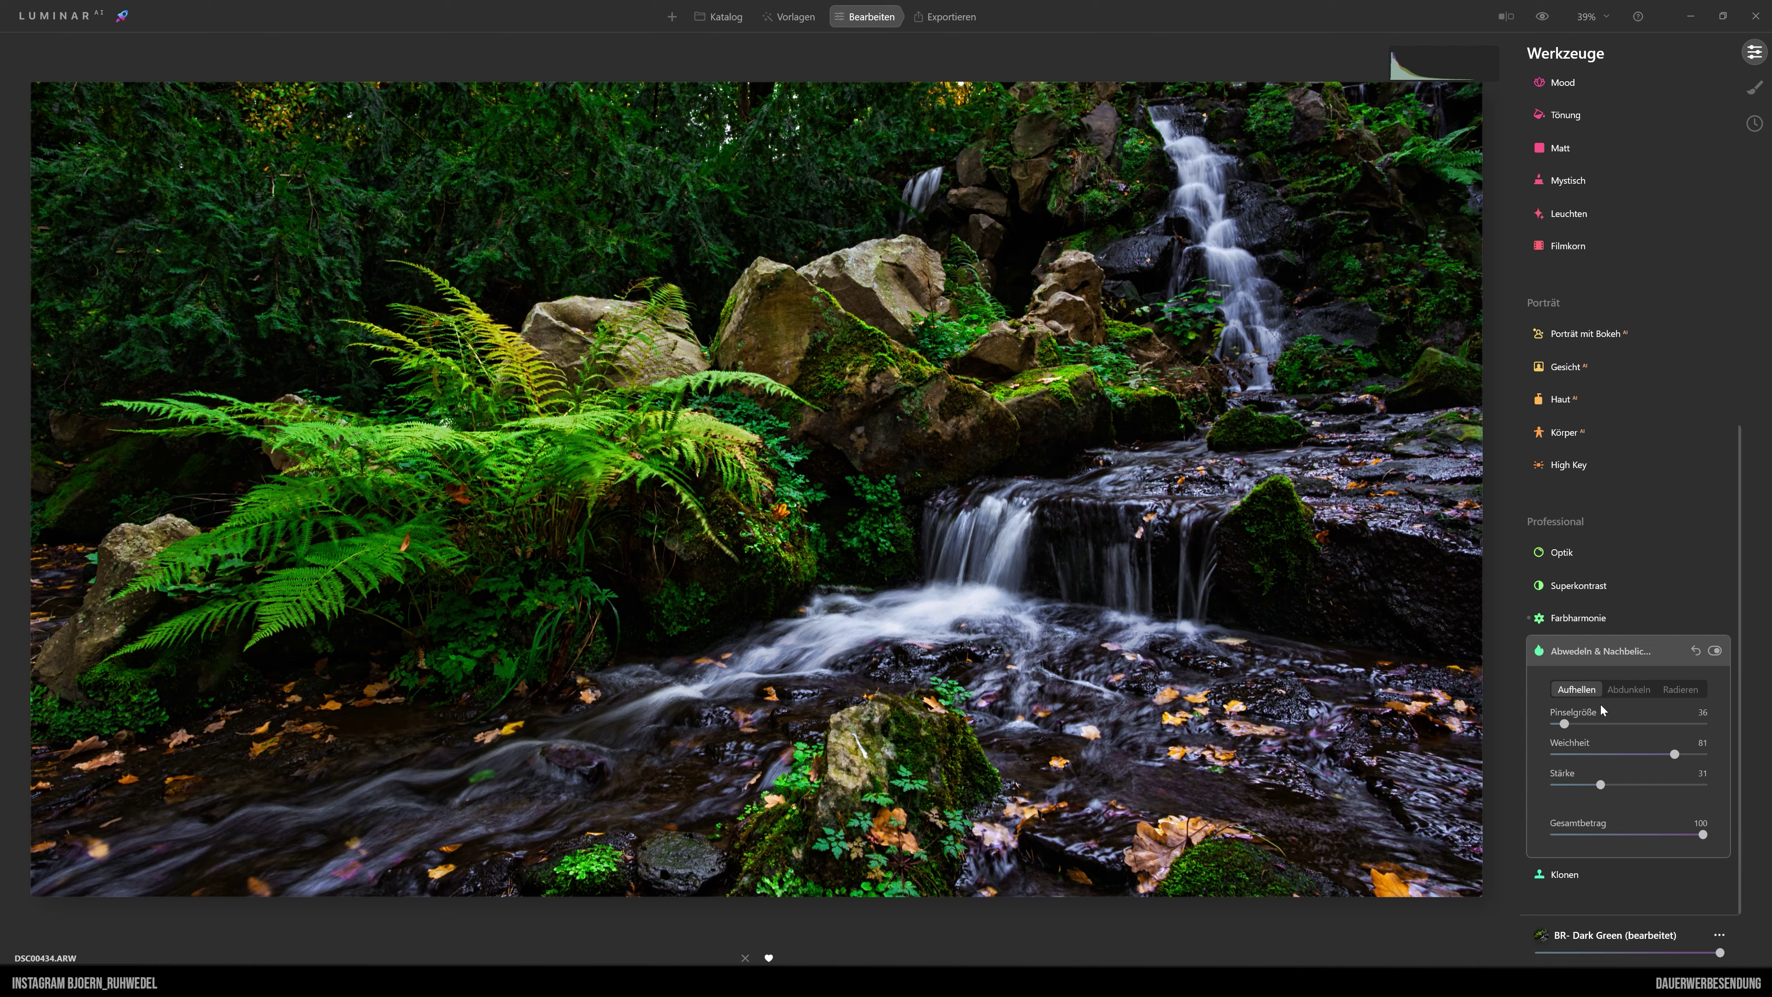
# - Switch the Dodge & Burn brush to Abdunkeln with Stärke 20 and Pinselgröße 46
pyautogui.click(1628, 689)
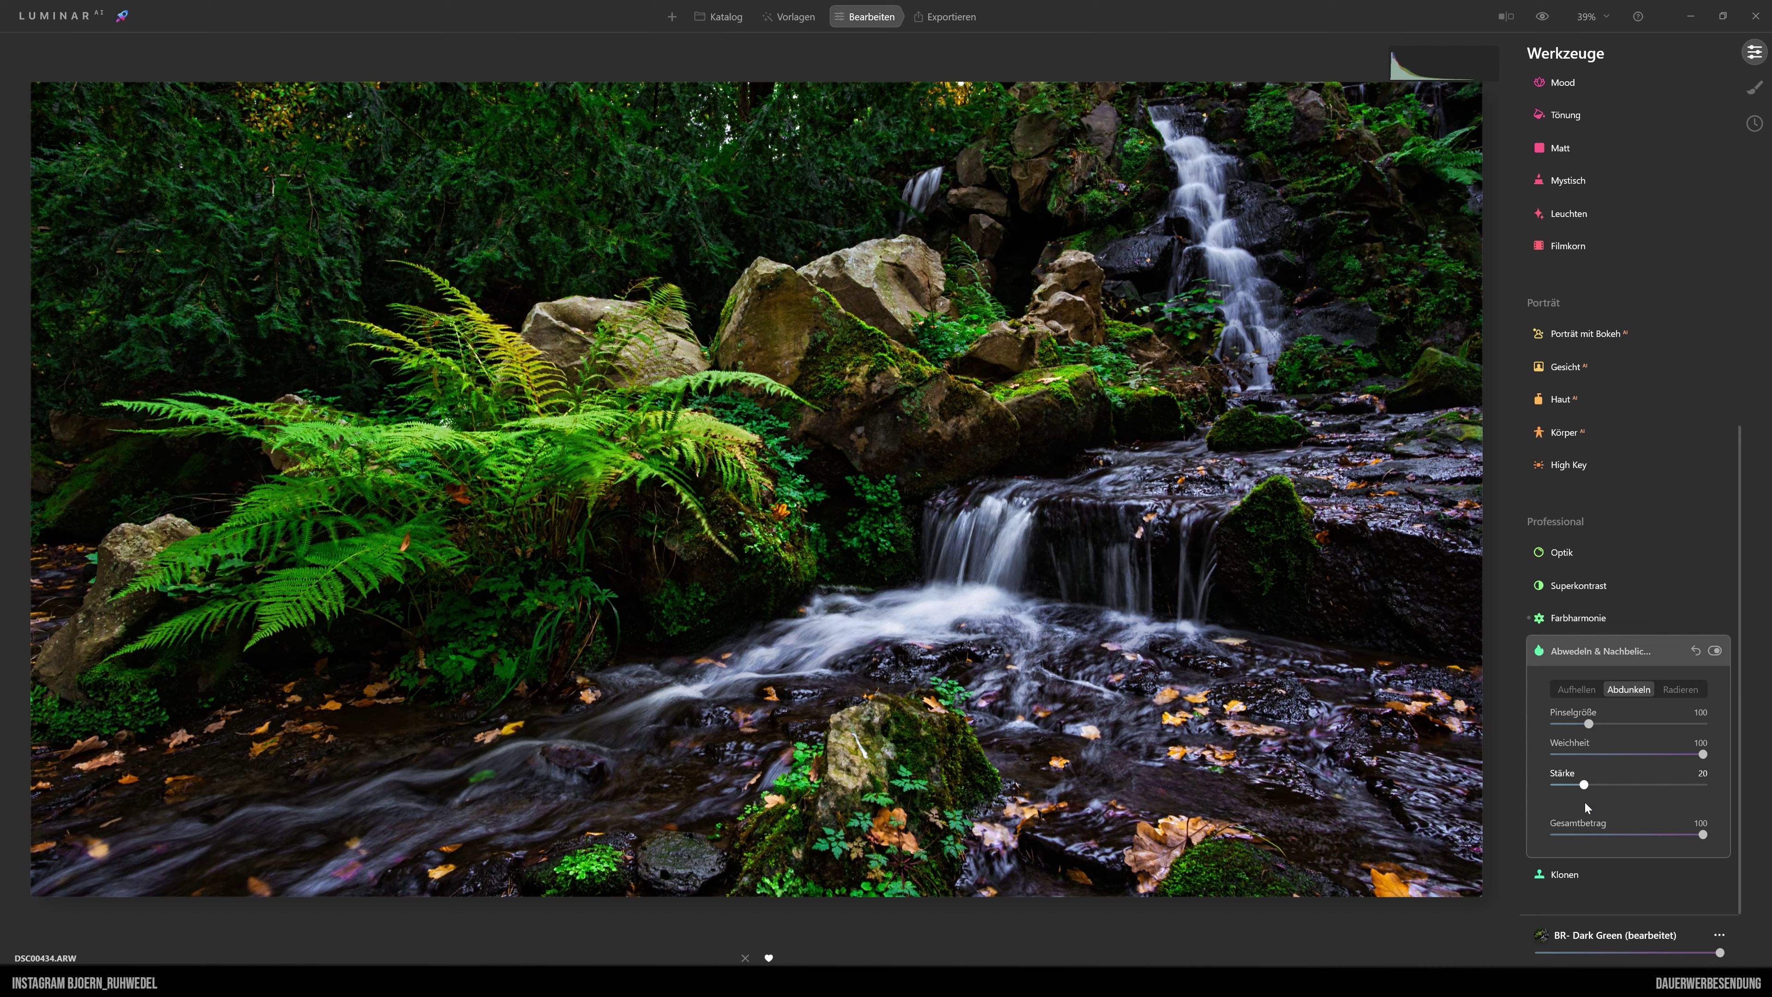
pyautogui.click(1584, 785)
pyautogui.moveTo(1589, 723); pyautogui.dragTo(1572, 723)
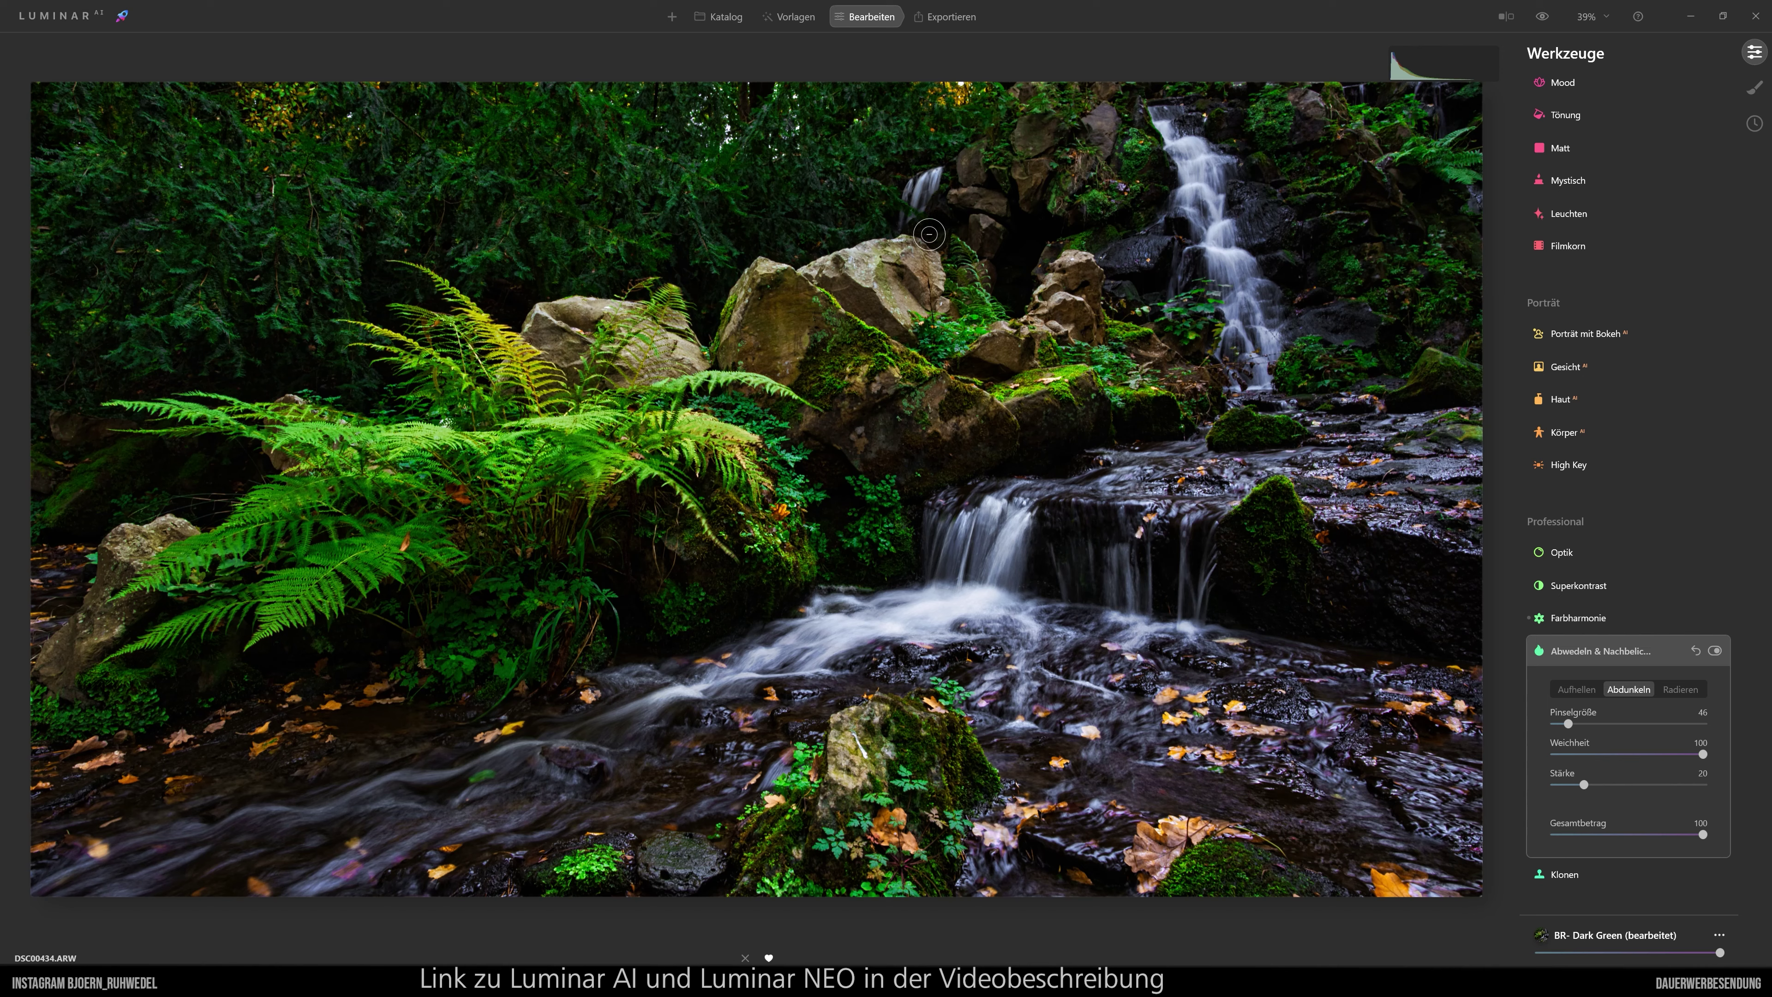
# - Enlarge the Radieren brush to size 43, then return to Abdunkeln mode
pyautogui.click(1682, 688)
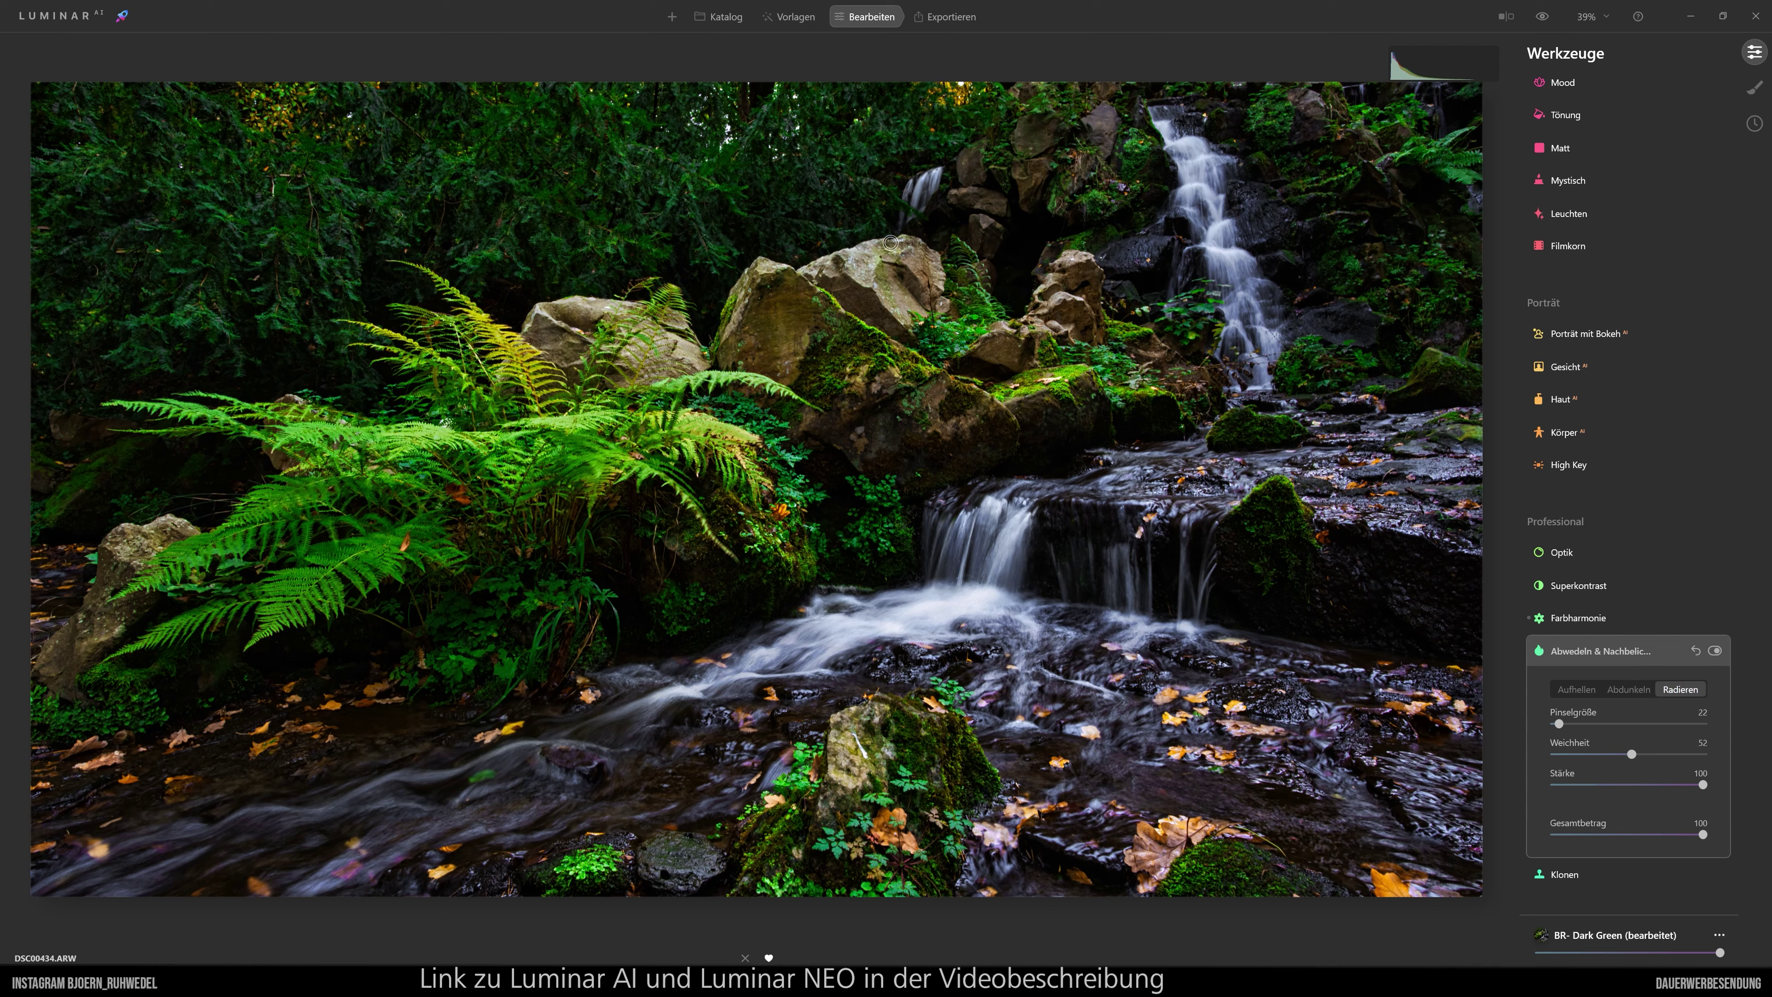
pyautogui.moveTo(1558, 724); pyautogui.dragTo(1566, 724)
pyautogui.click(1614, 693)
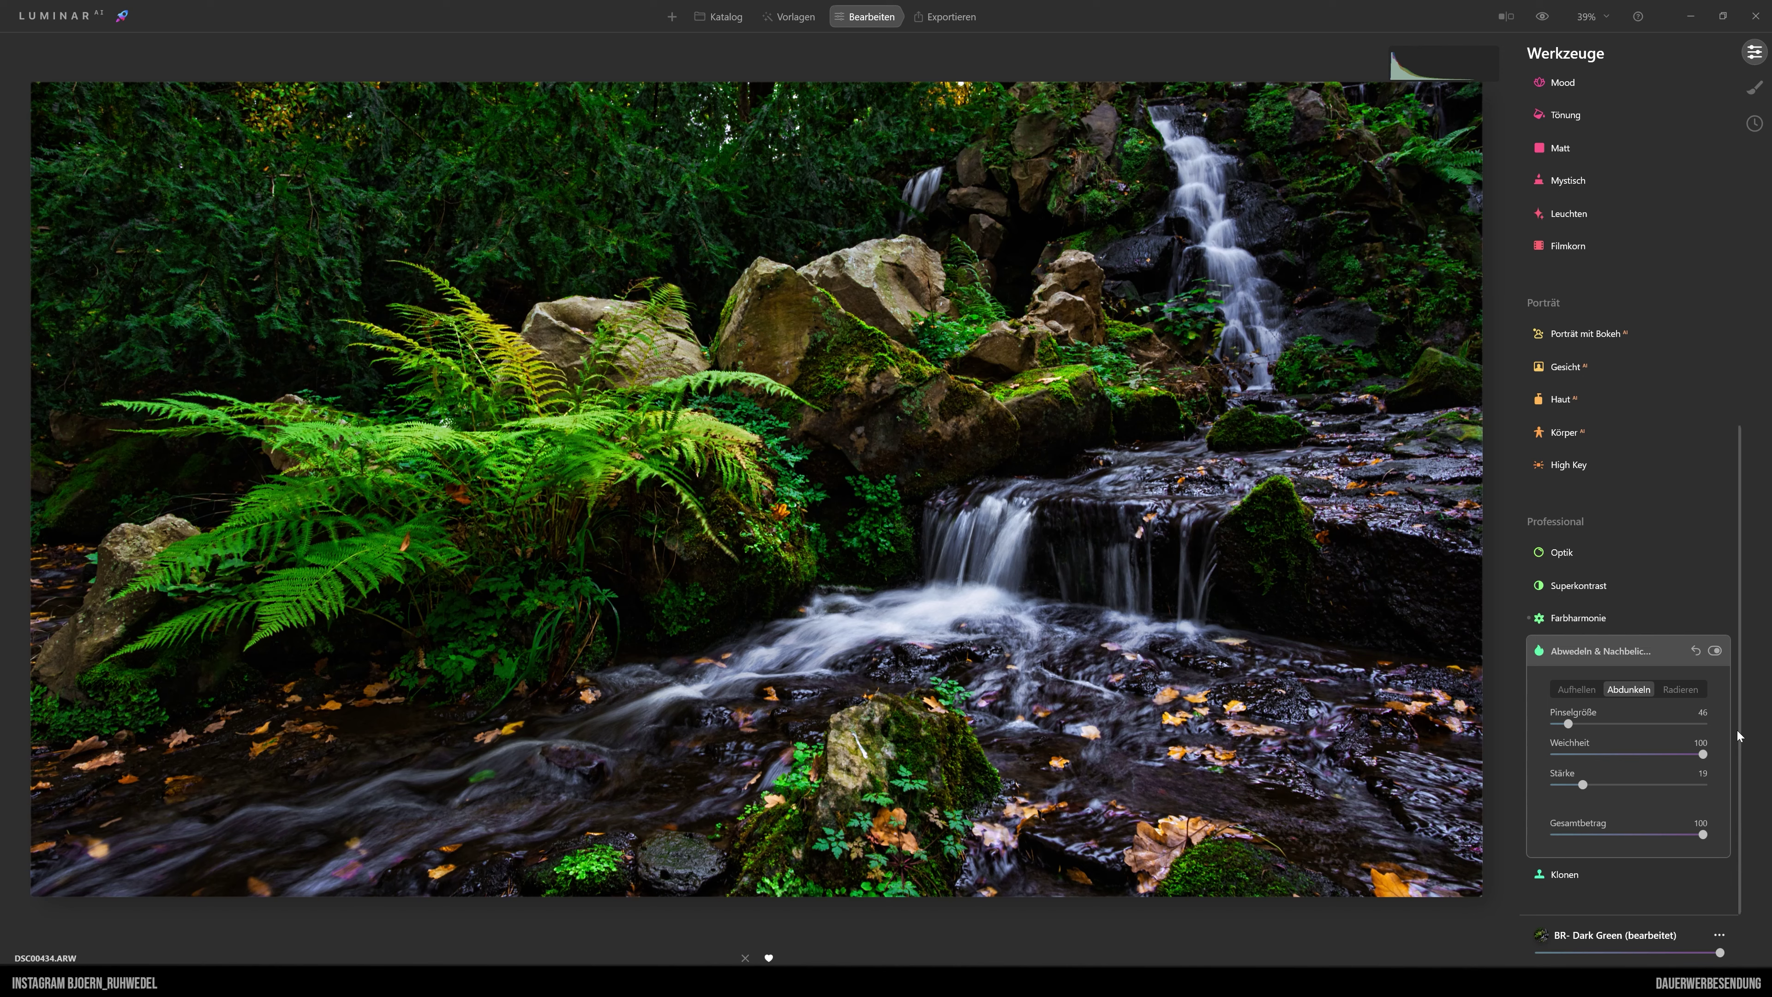
pyautogui.click(1715, 651)
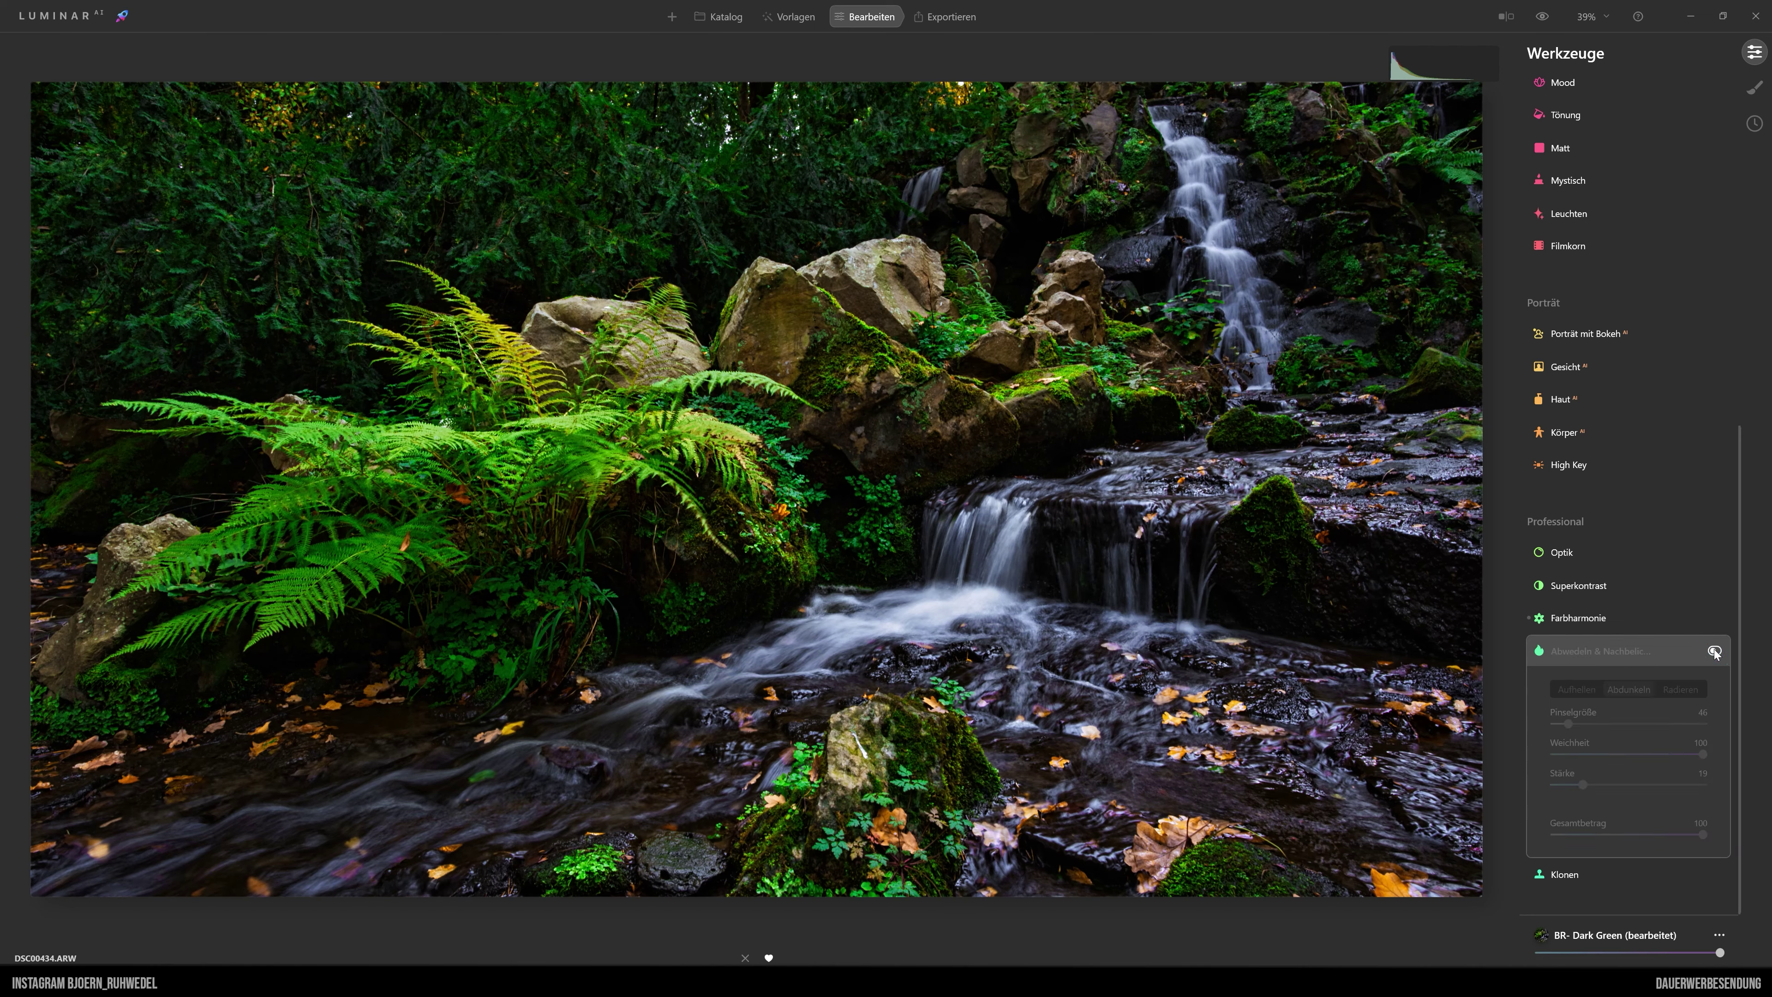
pyautogui.click(1714, 650)
pyautogui.click(1714, 650)
pyautogui.click(1714, 649)
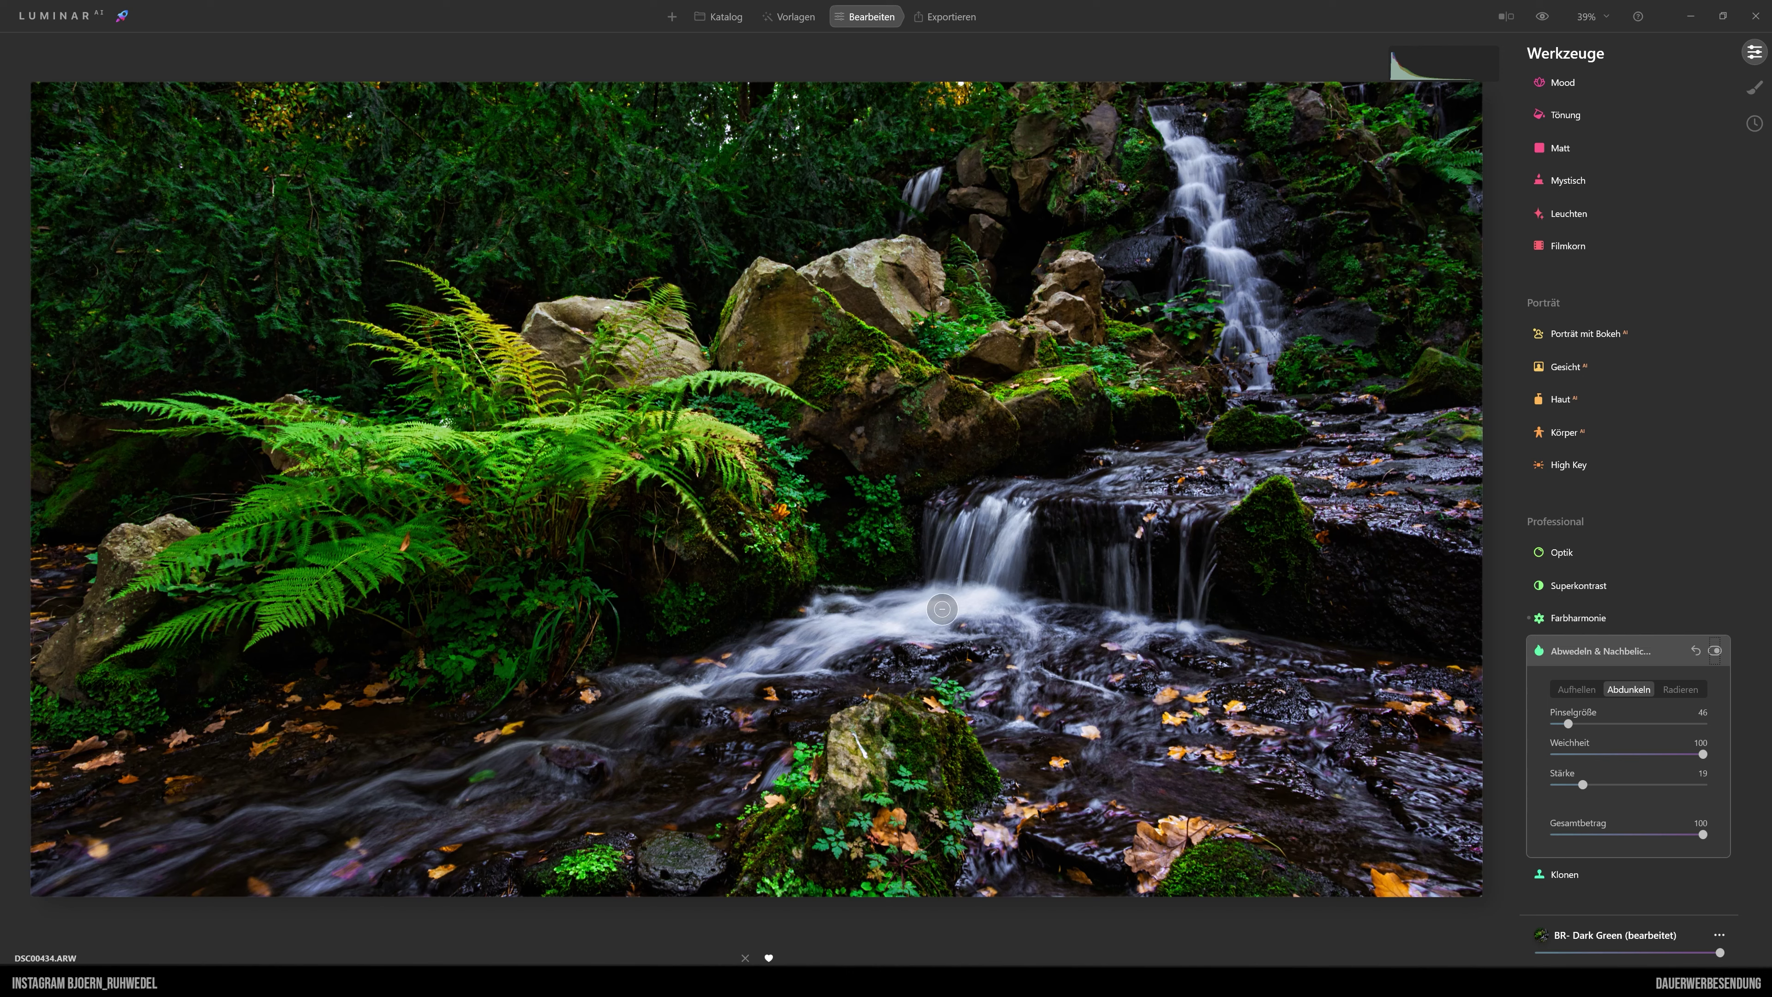
pyautogui.click(1542, 17)
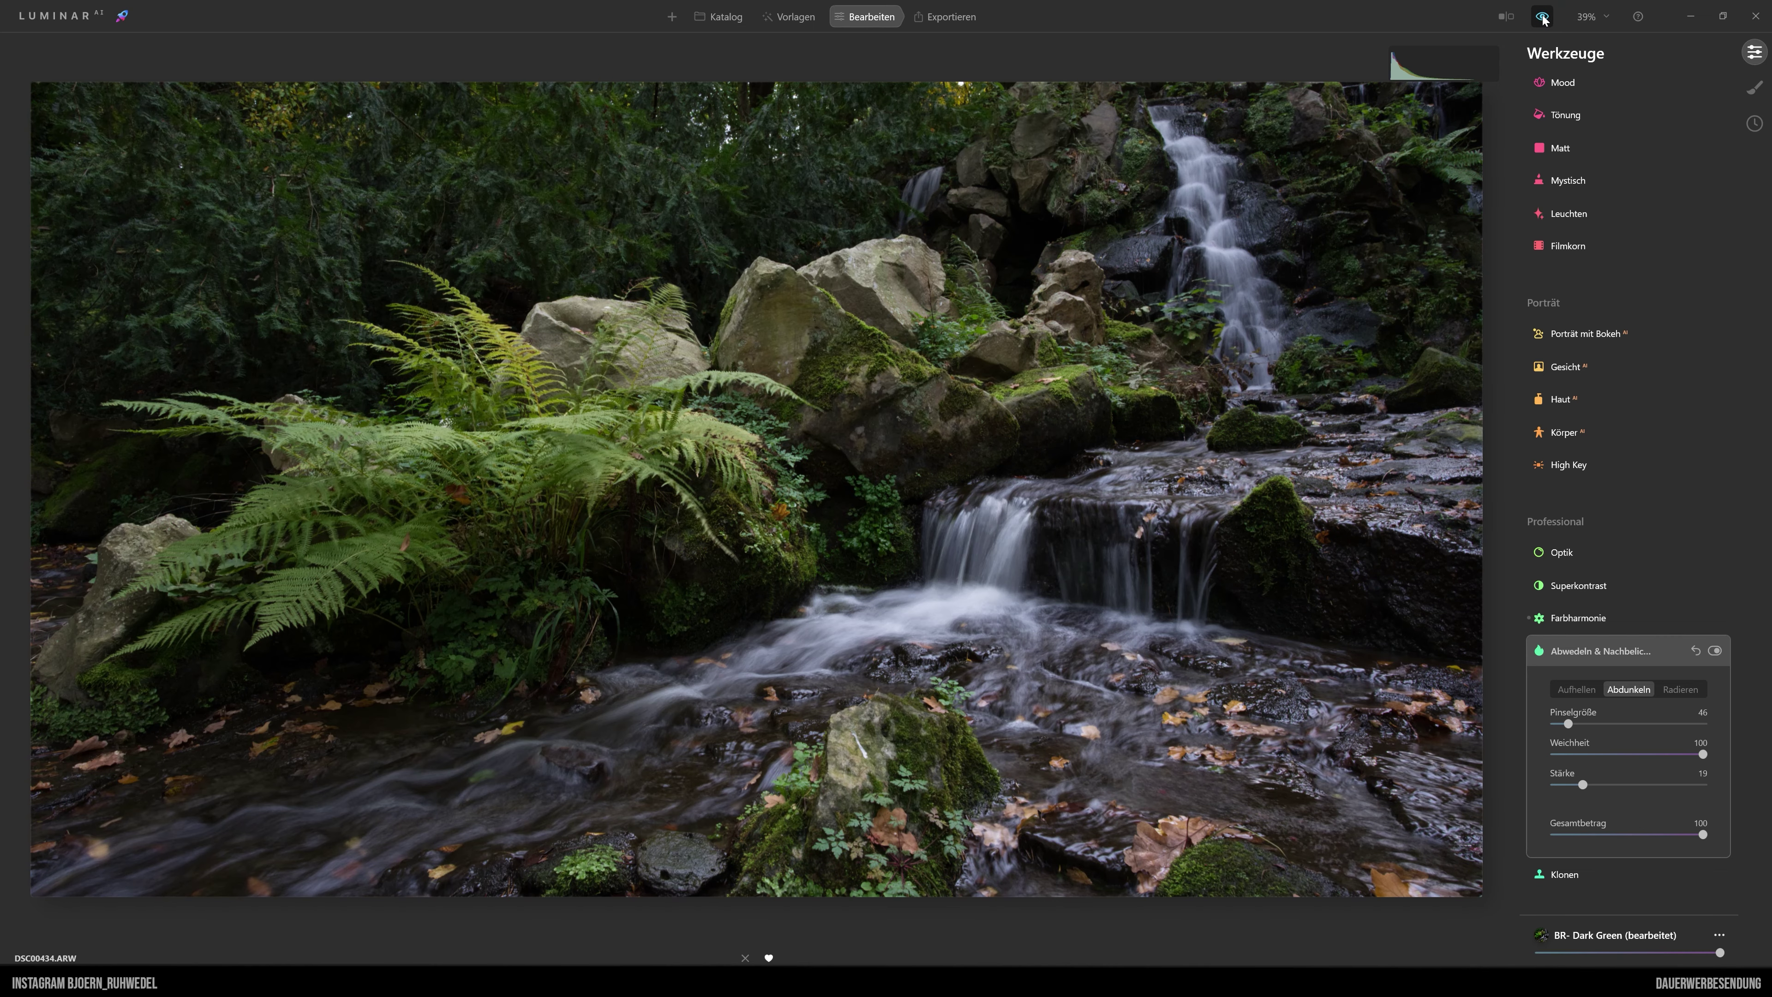
pyautogui.click(1543, 18)
pyautogui.click(1542, 18)
pyautogui.click(1542, 17)
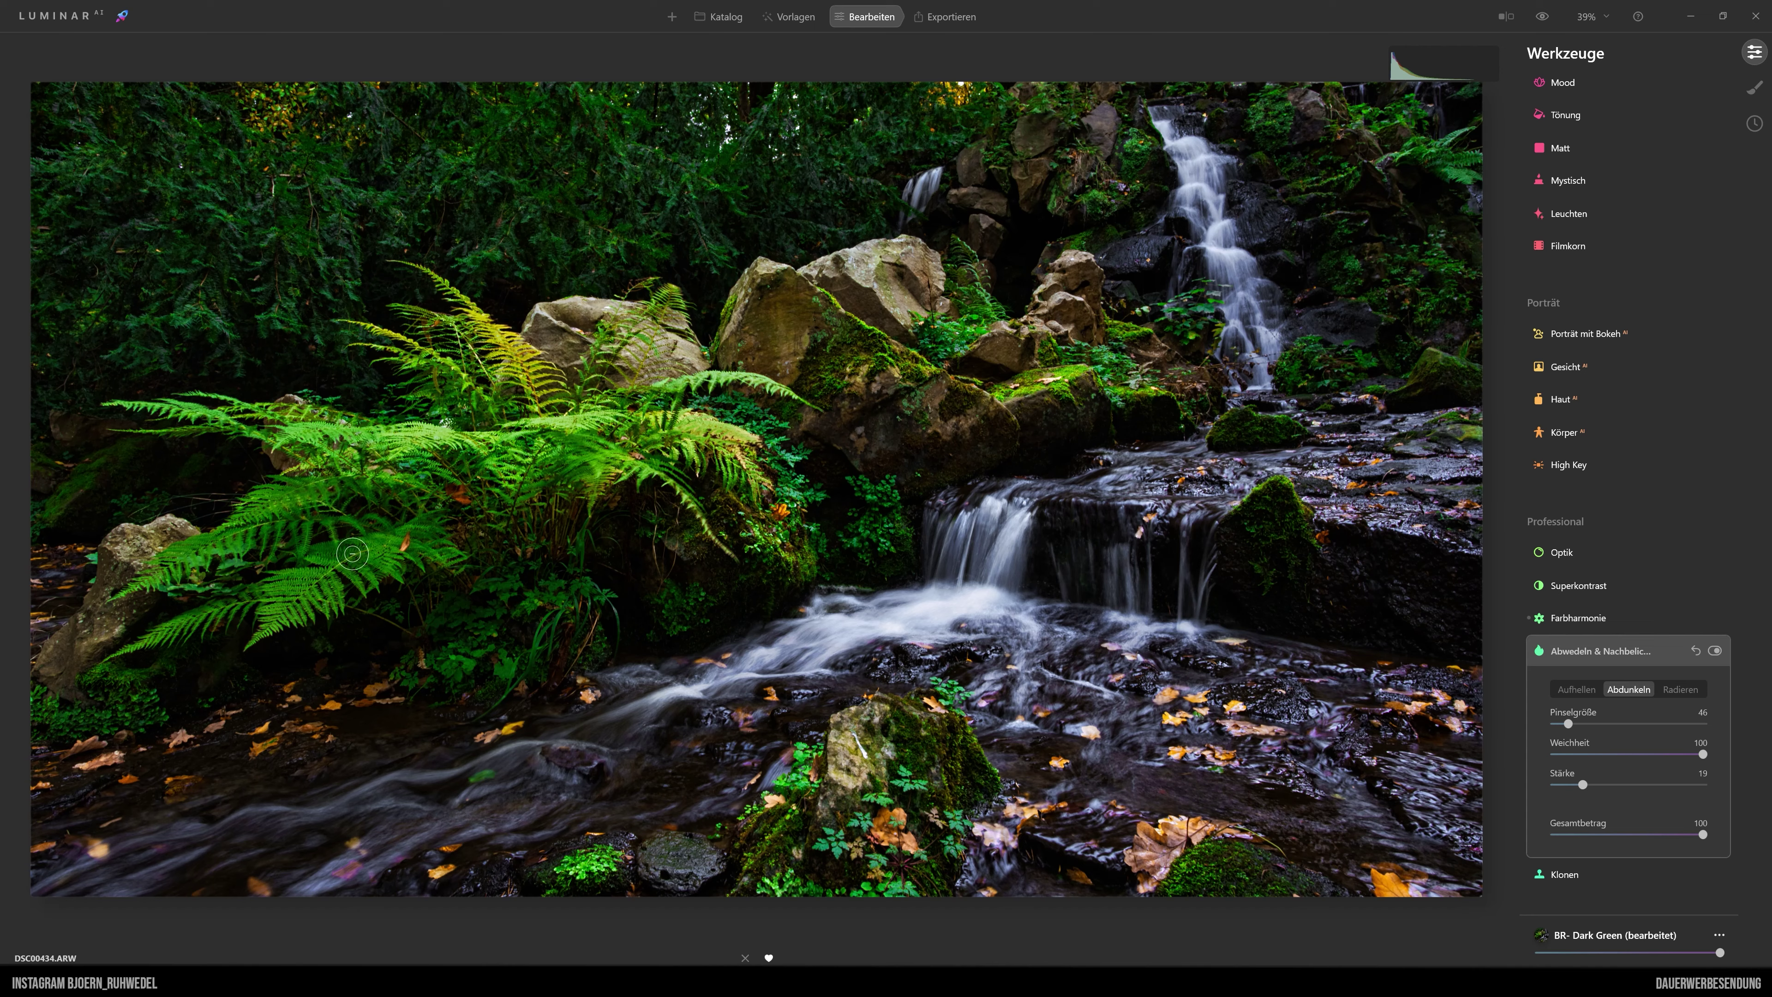
pyautogui.click(1542, 18)
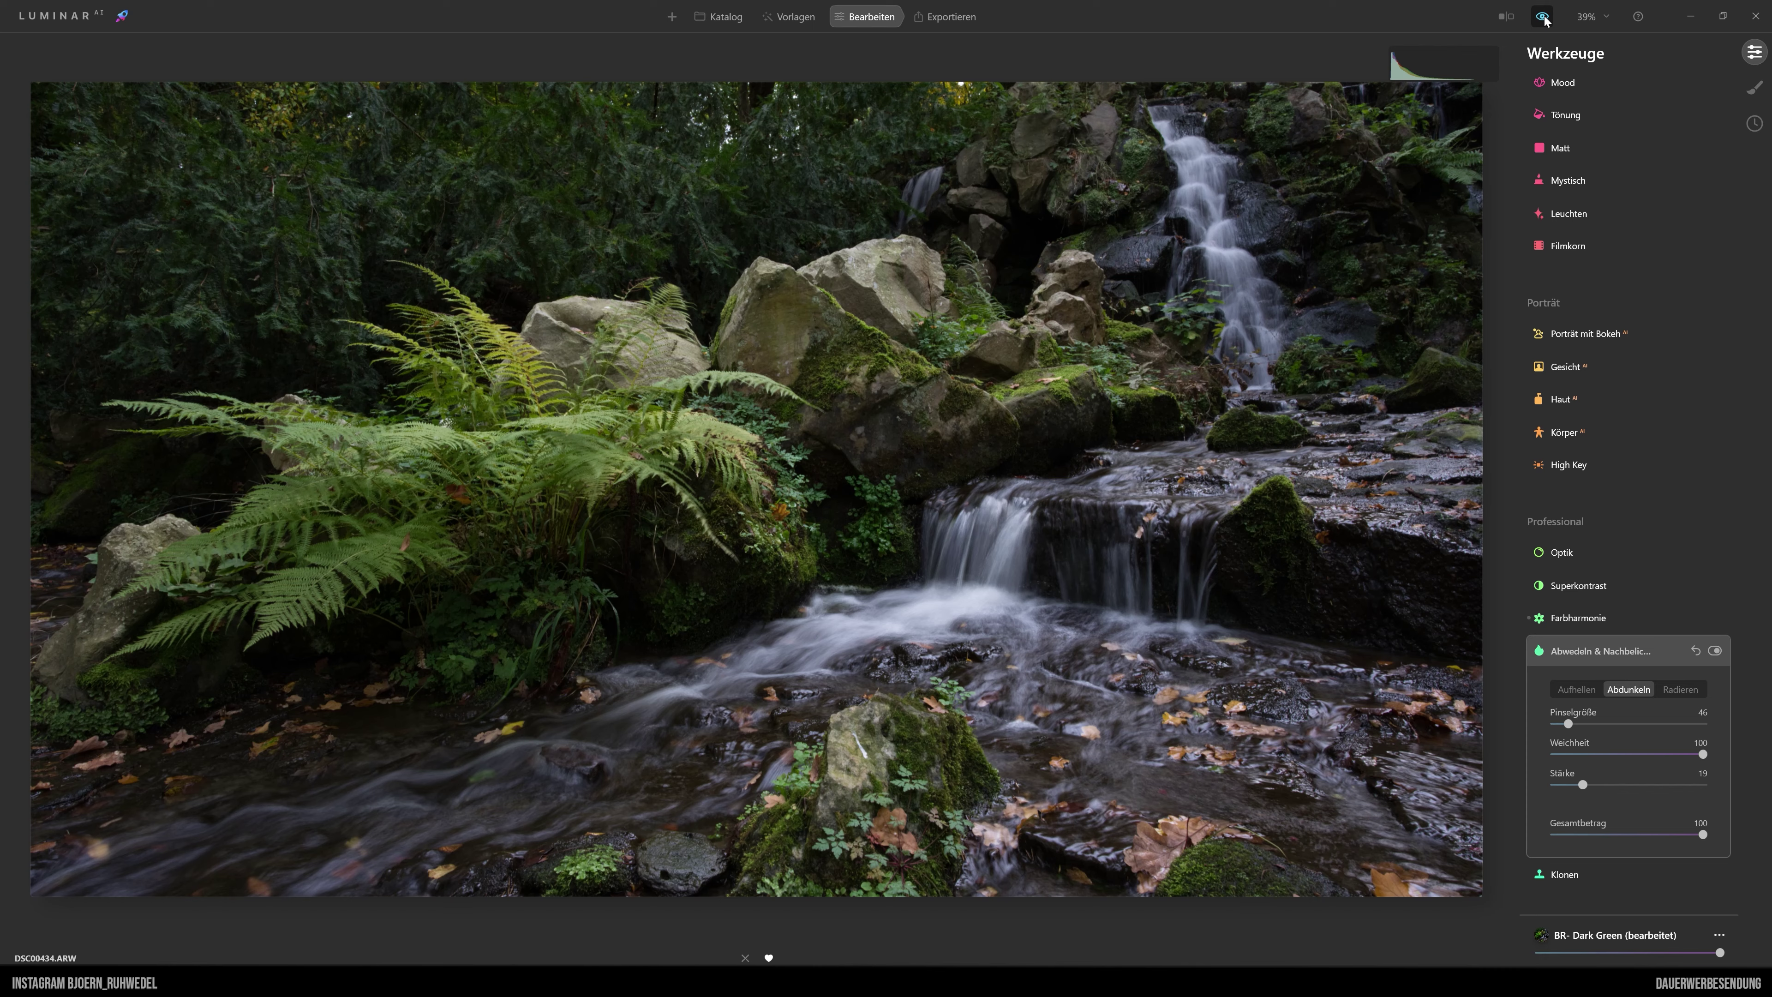
pyautogui.click(1543, 18)
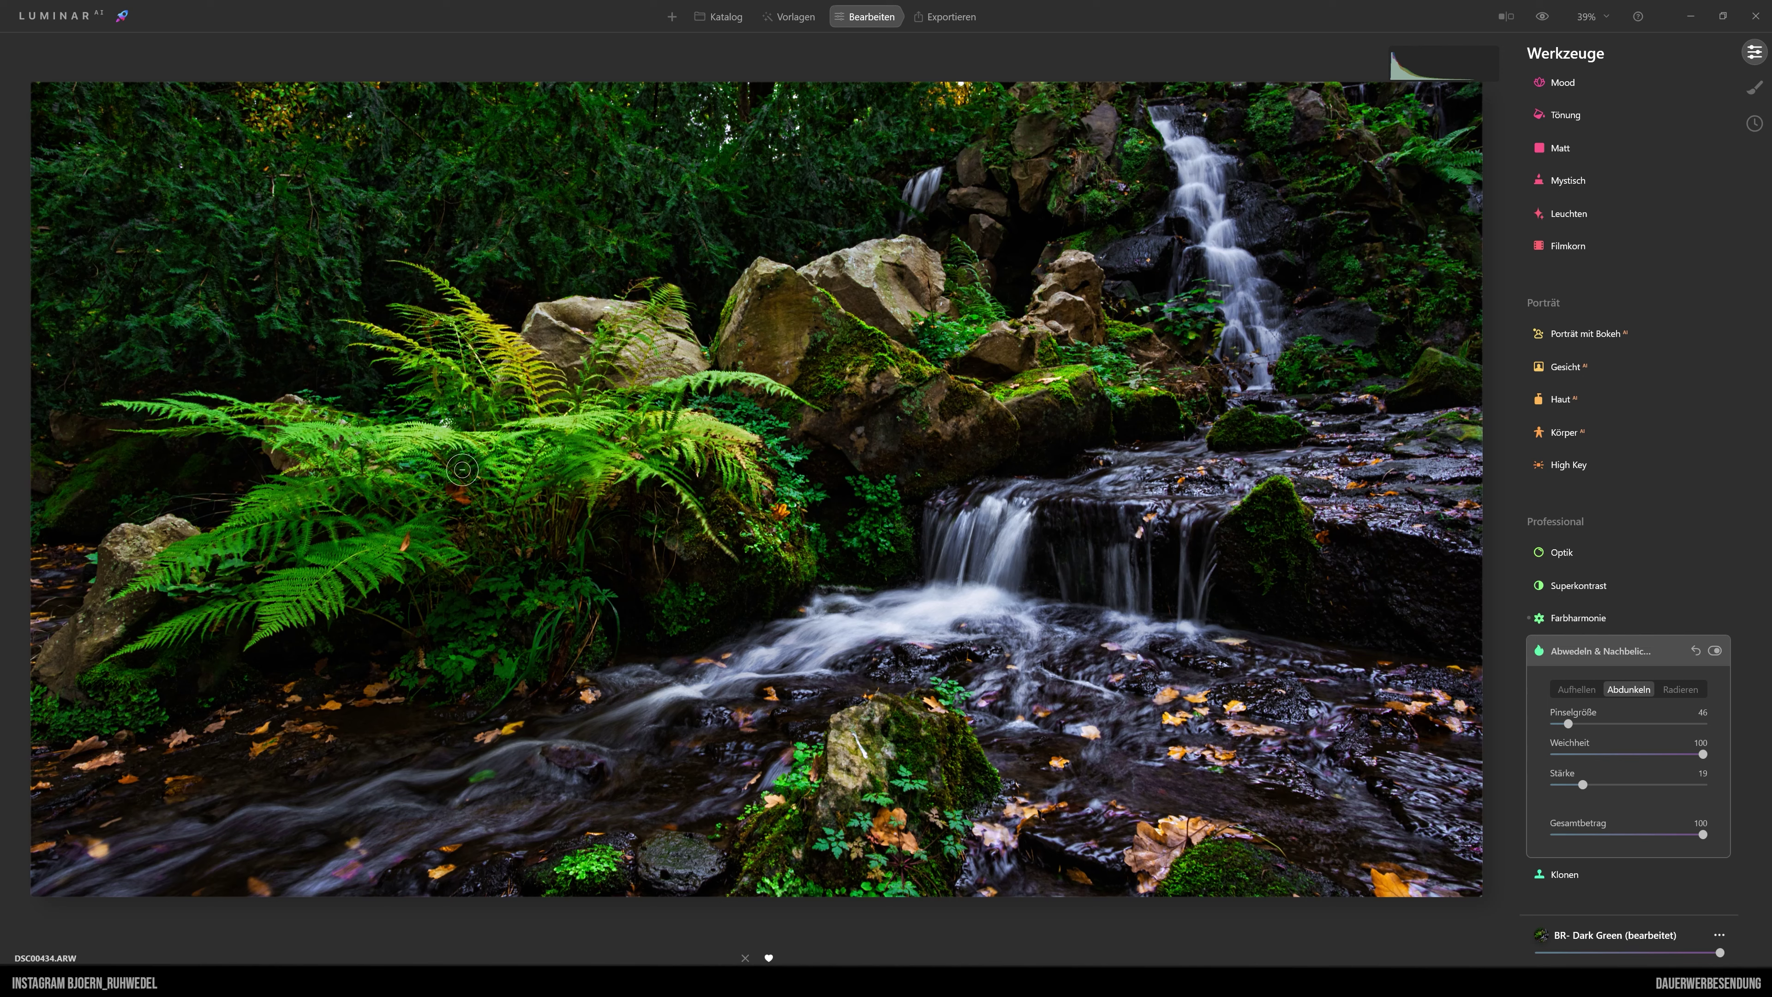